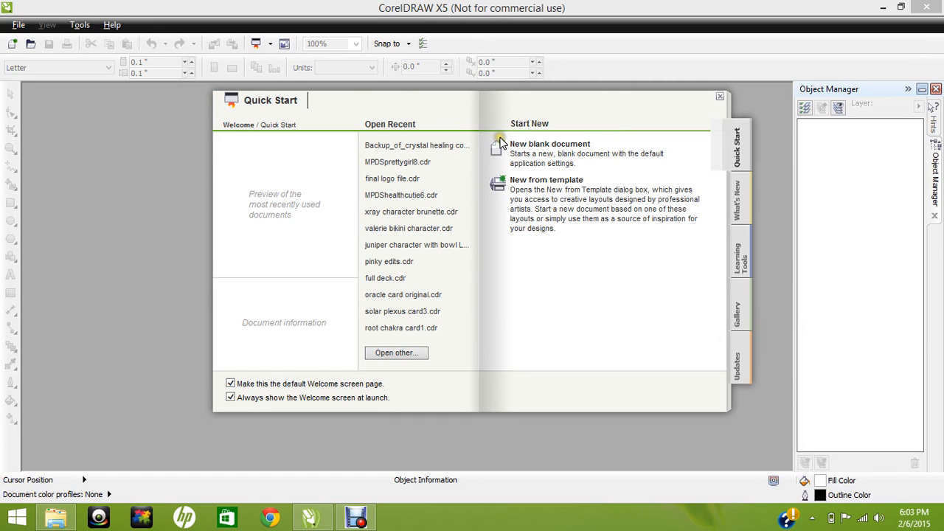
Create a new blank RGB document with the width set to 2,000 px, 2,000 px high at 300 dpi
left_click(541, 150)
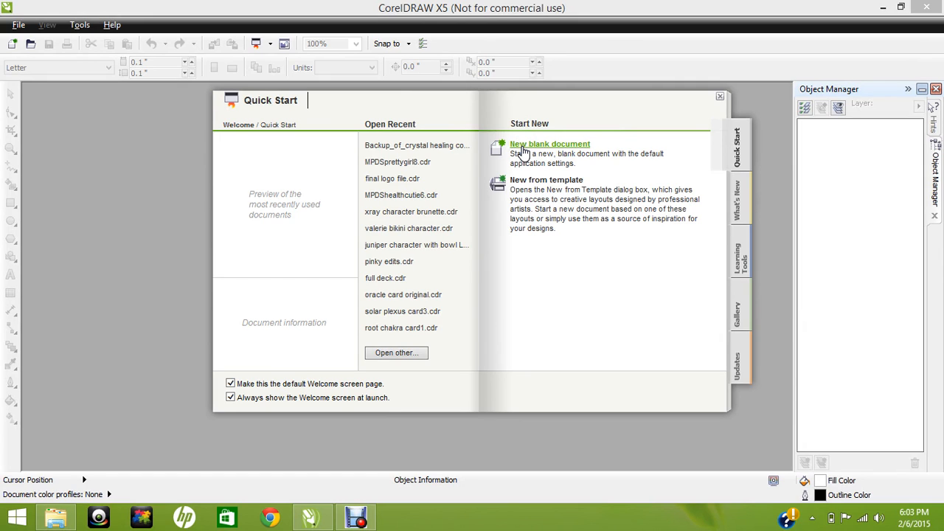
left_click(521, 151)
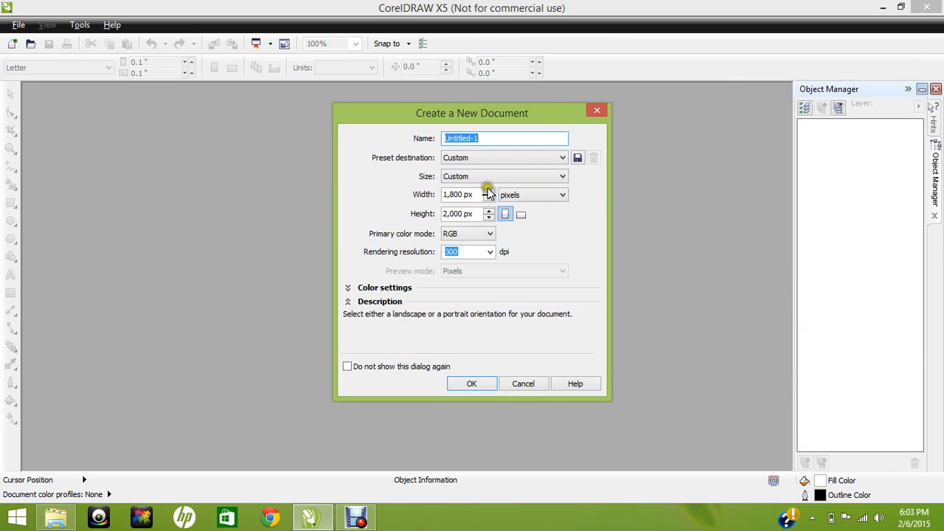
left_click_drag(488, 193, 488, 194)
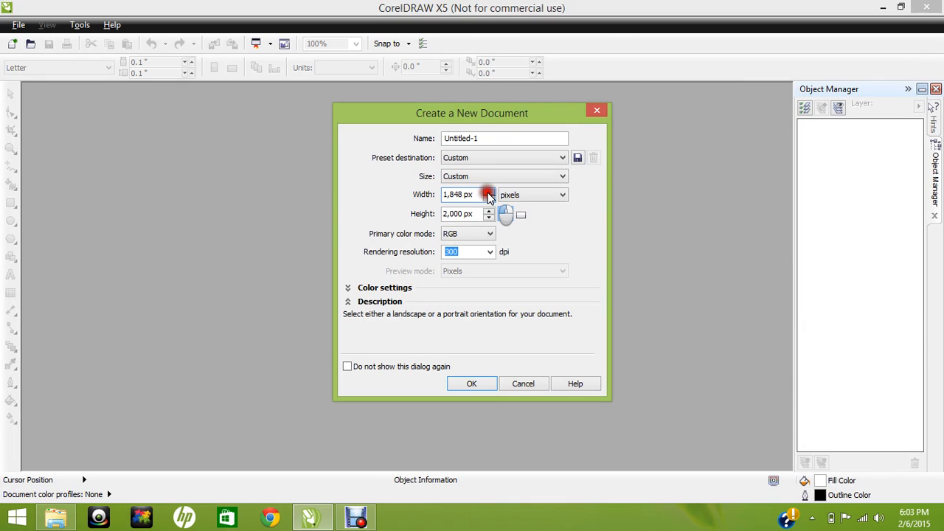
left_click_drag(464, 194, 431, 195)
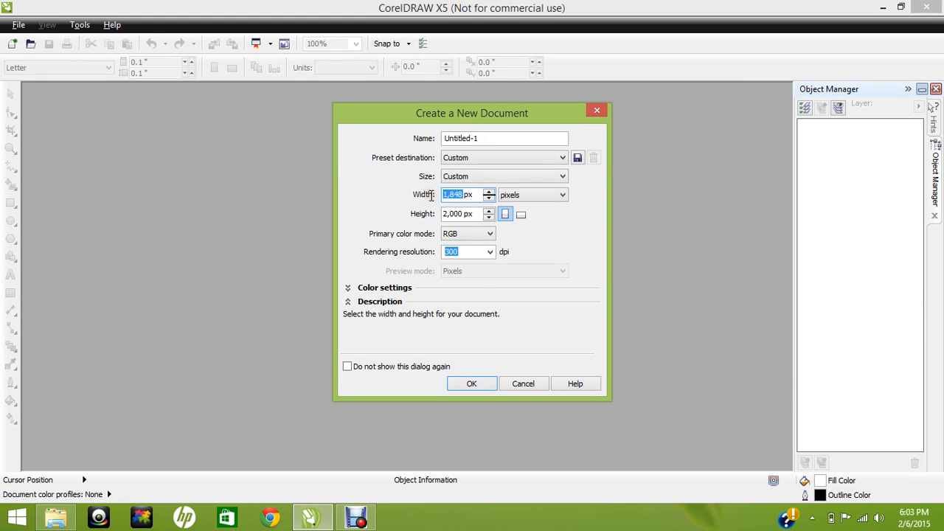
type("2000")
key("Return")
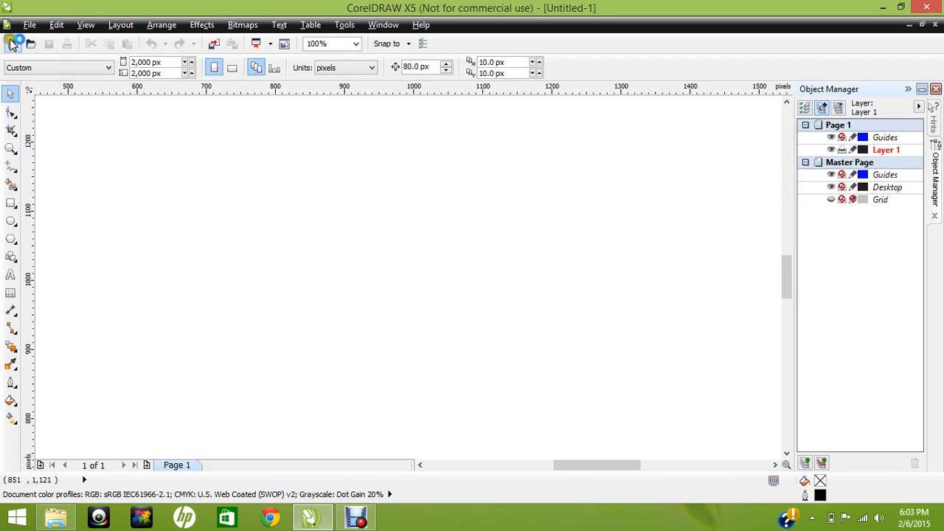
Create a second new document with the same 2,000 by 2,000 px size, RGB colour mode and 300 dpi
left_click(29, 25)
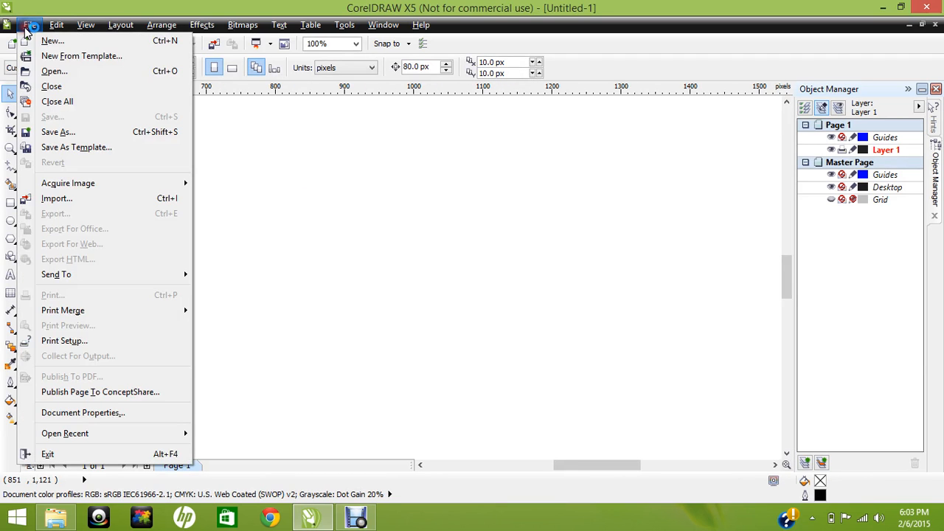
left_click(74, 44)
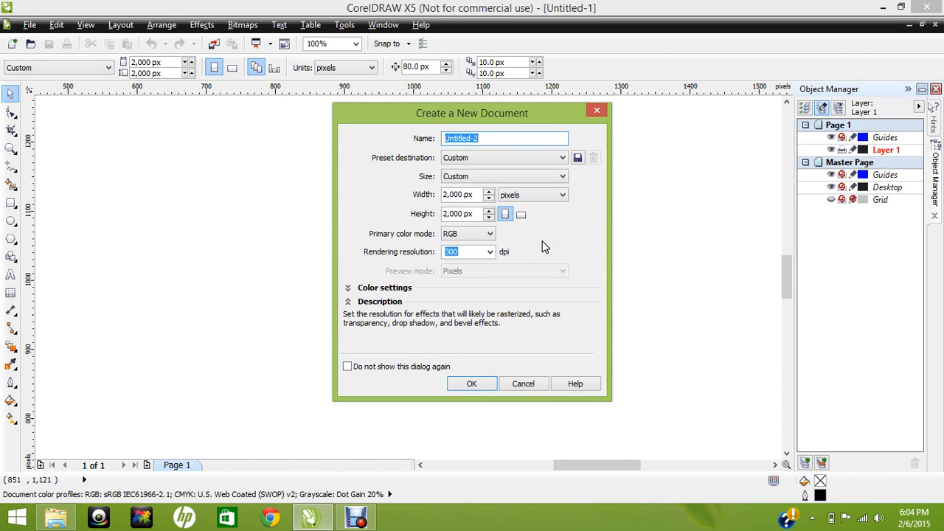
left_click(463, 384)
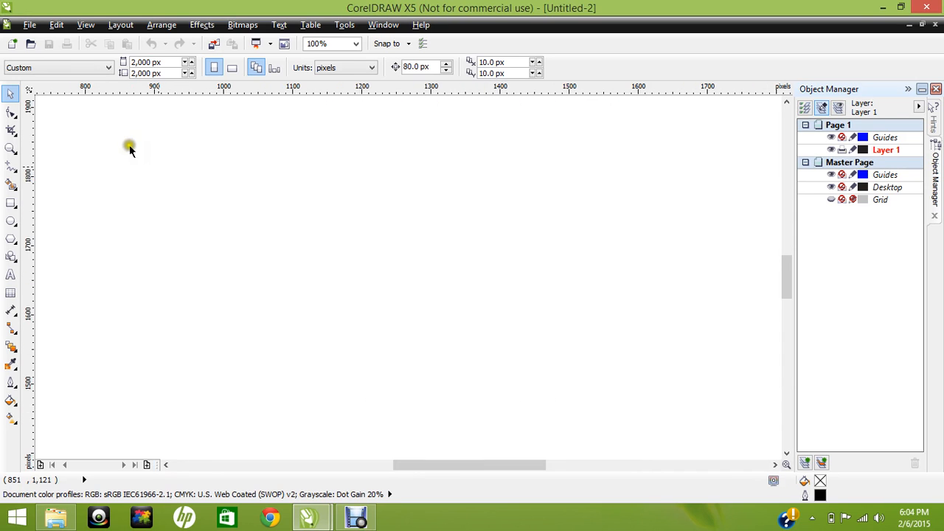
Import the CorelDRAW file "anne natural" from the anne folder and place the illustration on the page
left_click(30, 24)
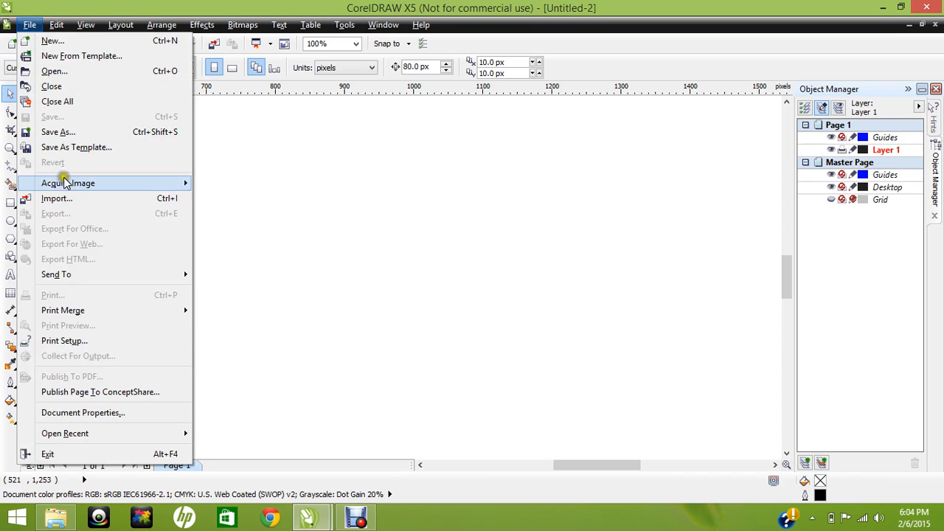
left_click(65, 199)
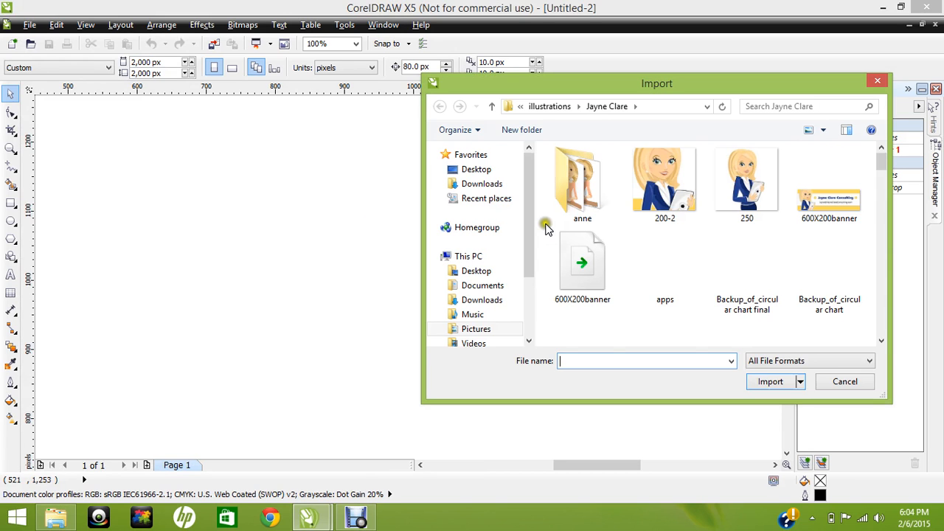
double_click(573, 194)
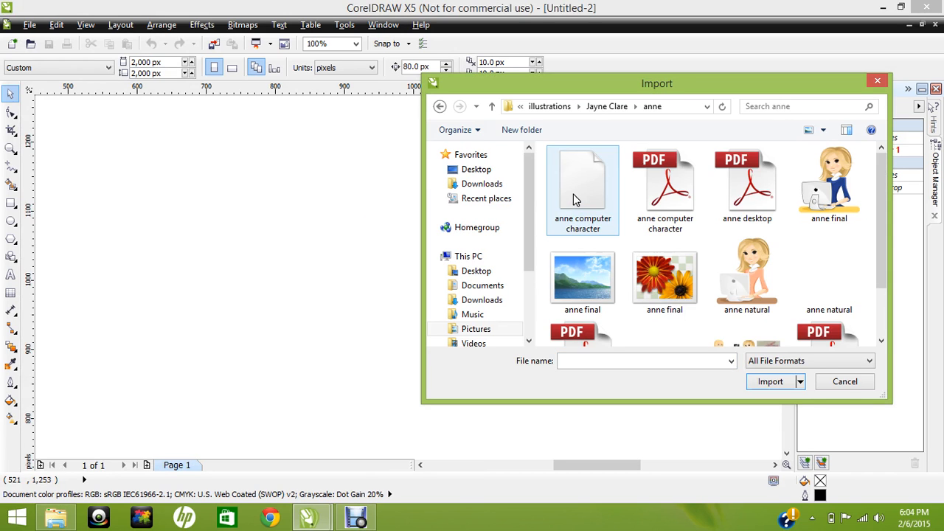
left_click_drag(880, 185, 887, 267)
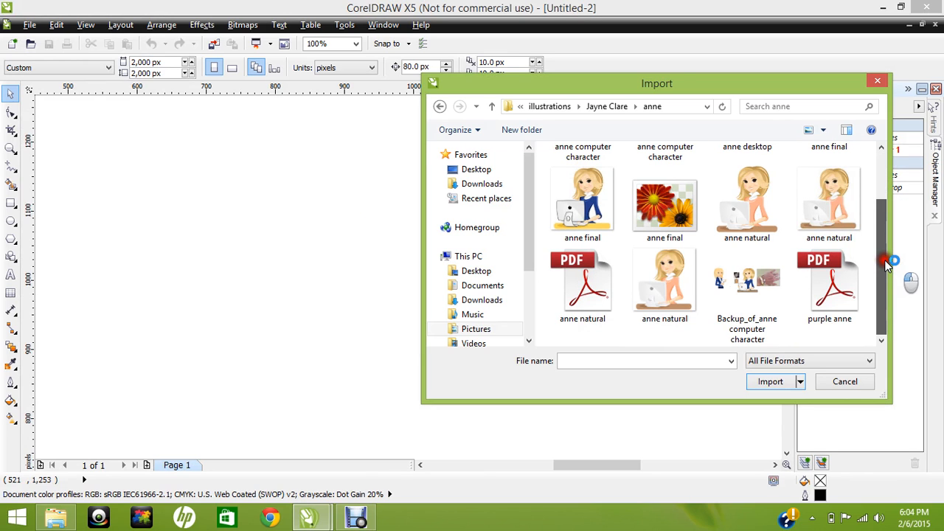
left_click(815, 187)
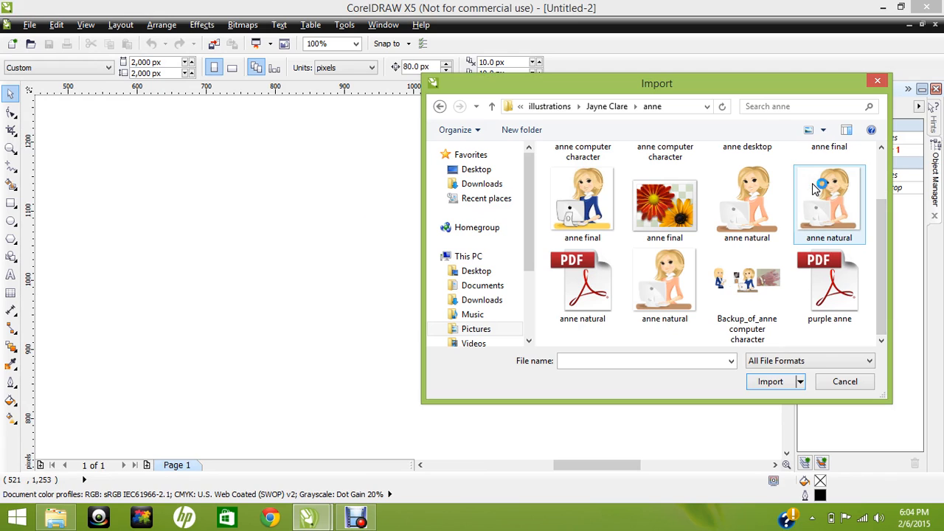
left_click(674, 286)
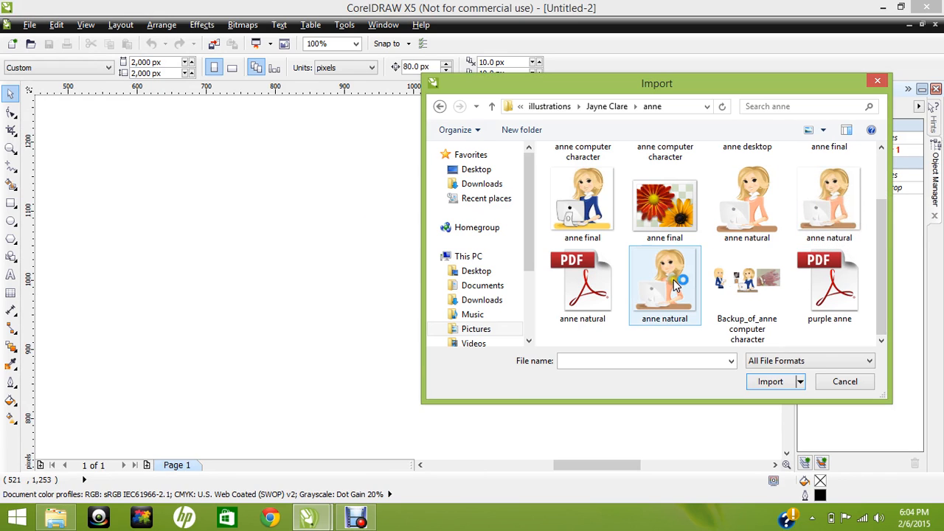
left_click(744, 217)
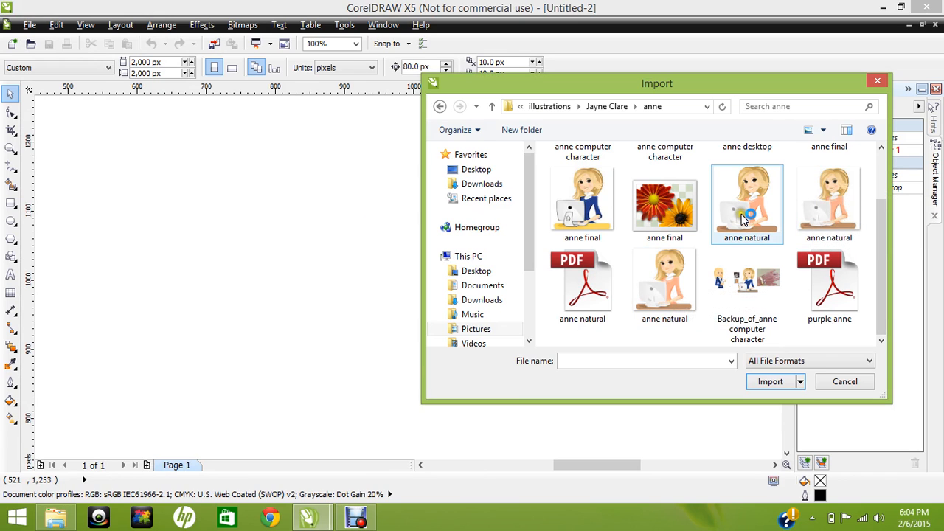
left_click(649, 295)
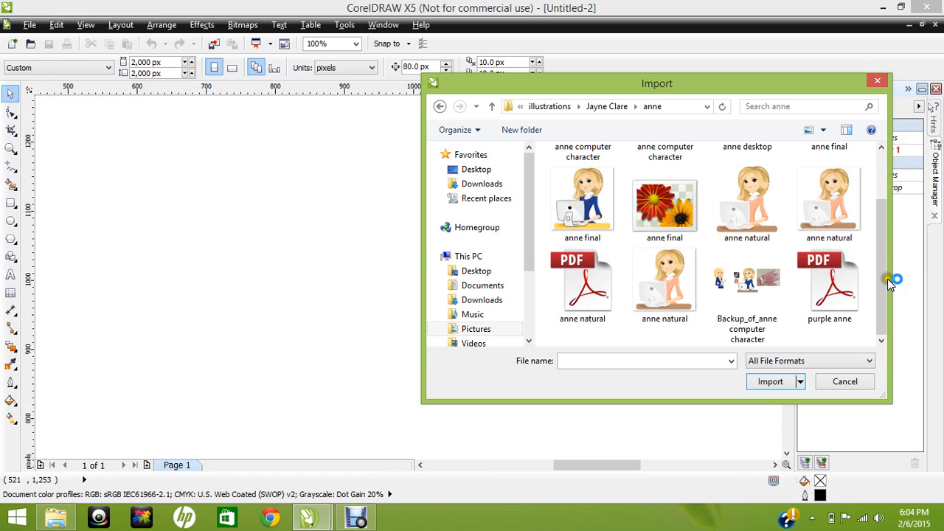
left_click_drag(882, 278, 883, 216)
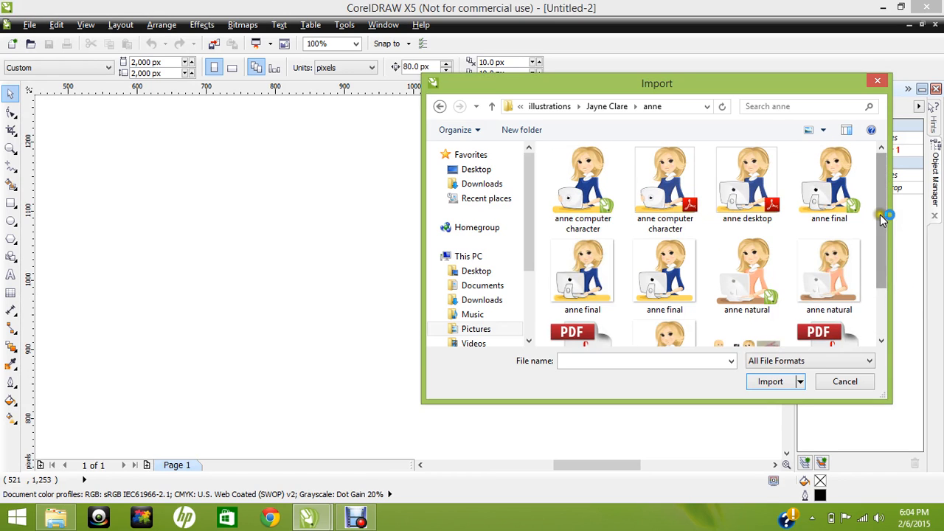
left_click(767, 262)
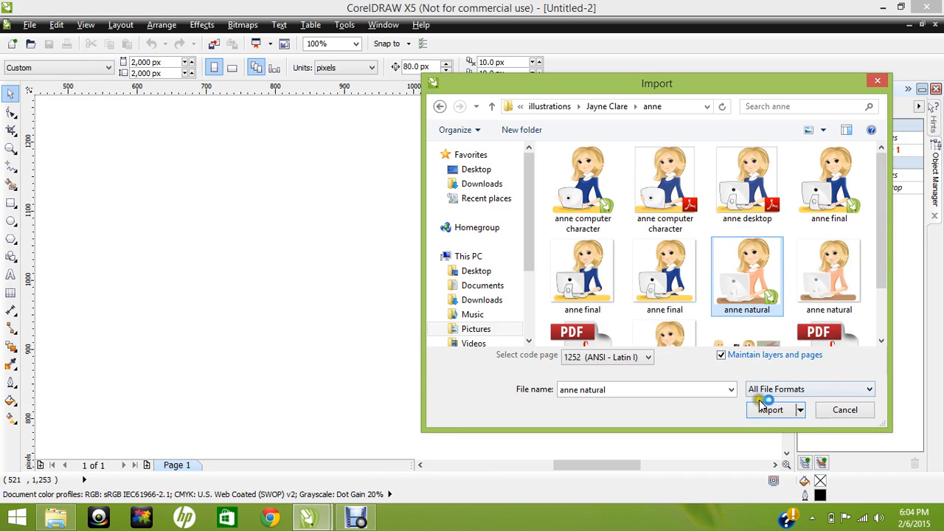
left_click(764, 407)
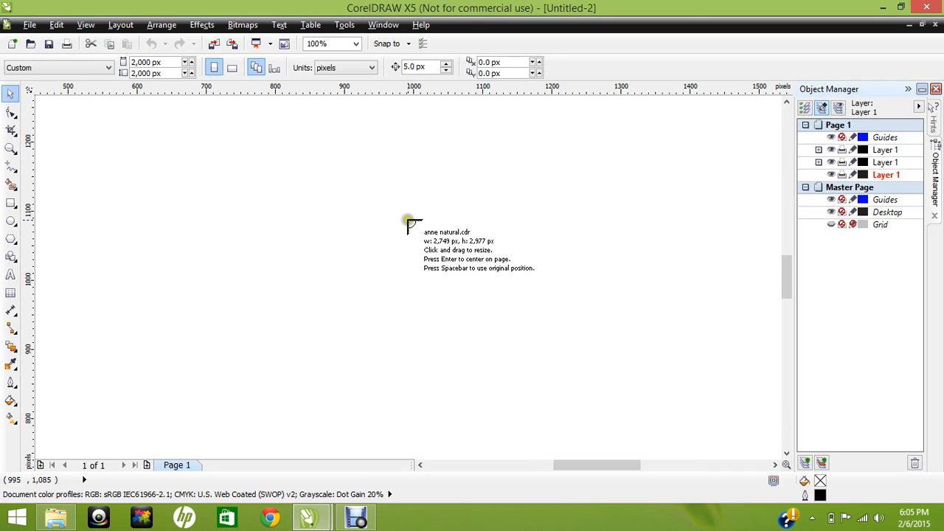
left_click(515, 304)
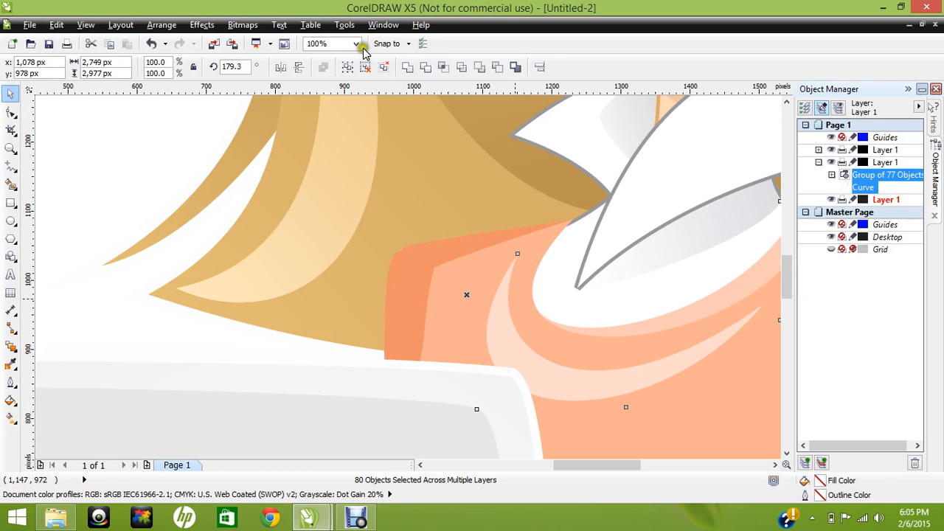
Scale the imported illustration down to about 1,132 by 1,226 px and move it inside the page, leaving it deselected
left_click(357, 44)
left_click(346, 58)
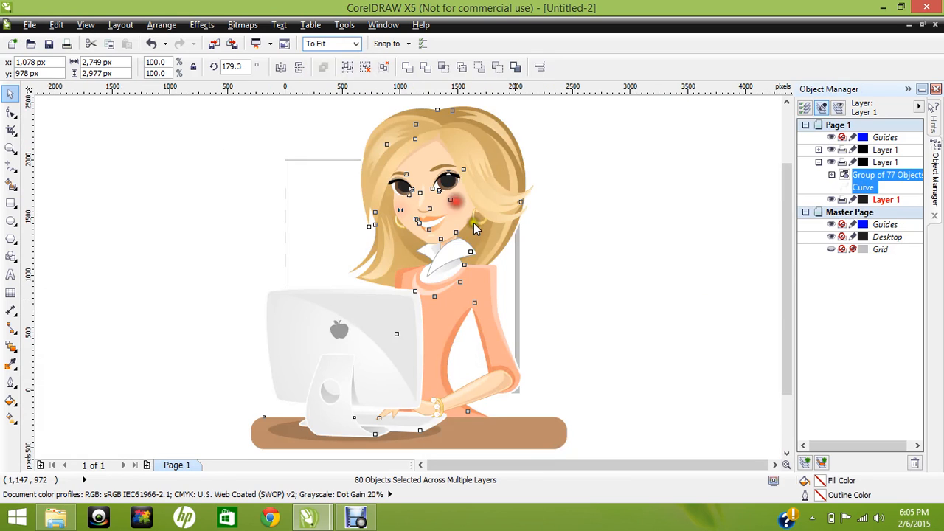
left_click_drag(570, 99, 445, 233)
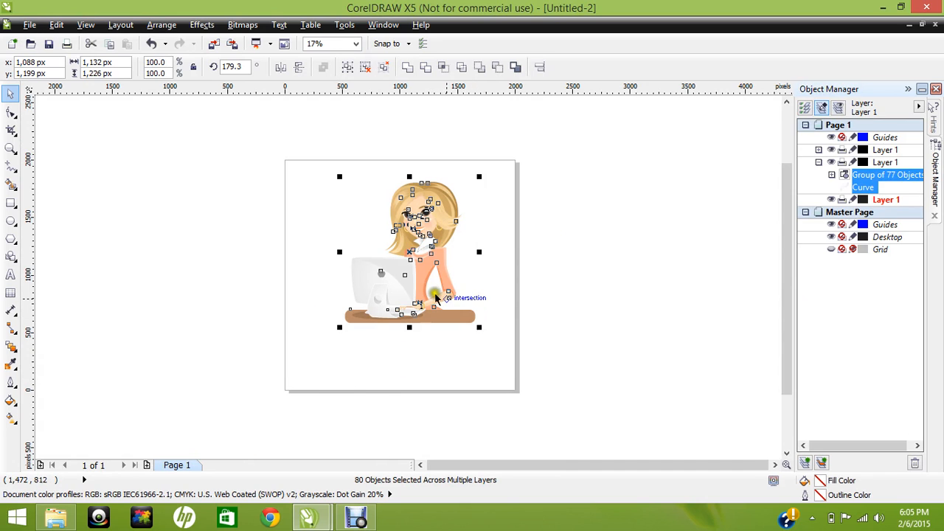
left_click_drag(434, 297, 447, 300)
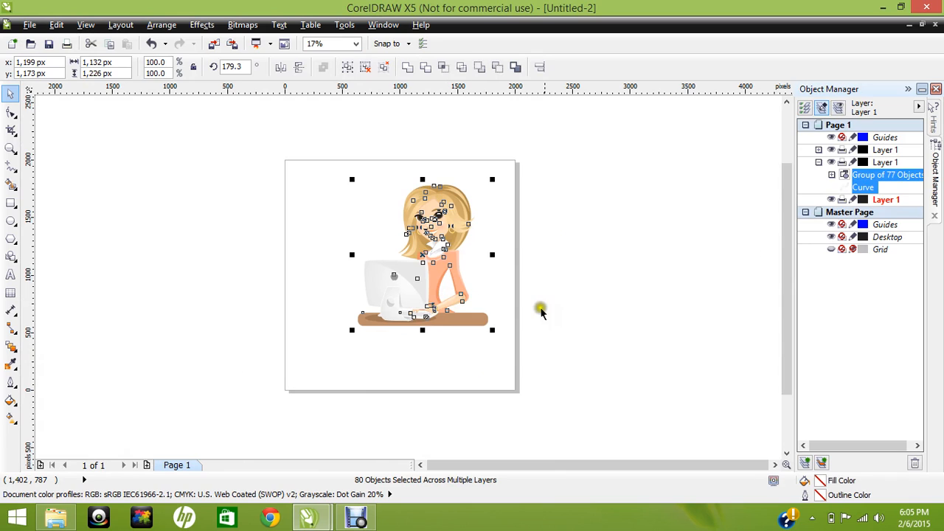
left_click(312, 137)
left_click(355, 43)
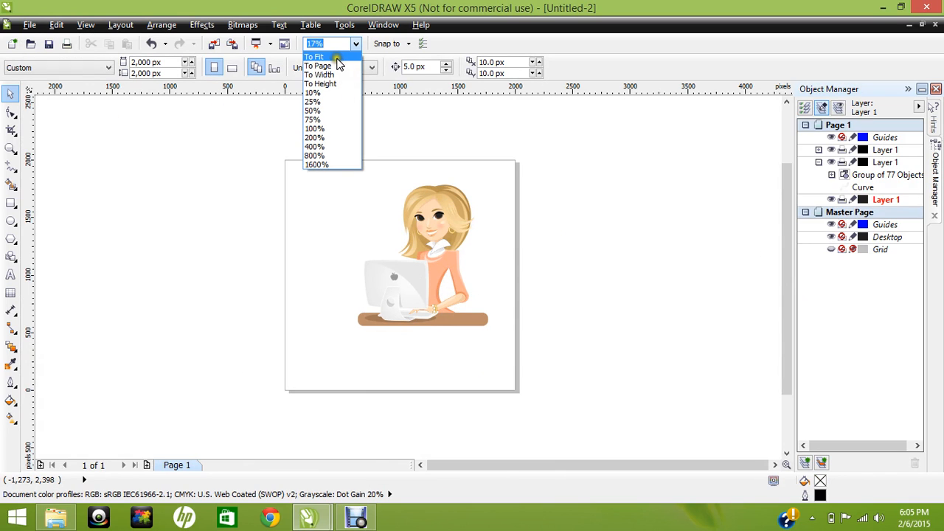
left_click(337, 75)
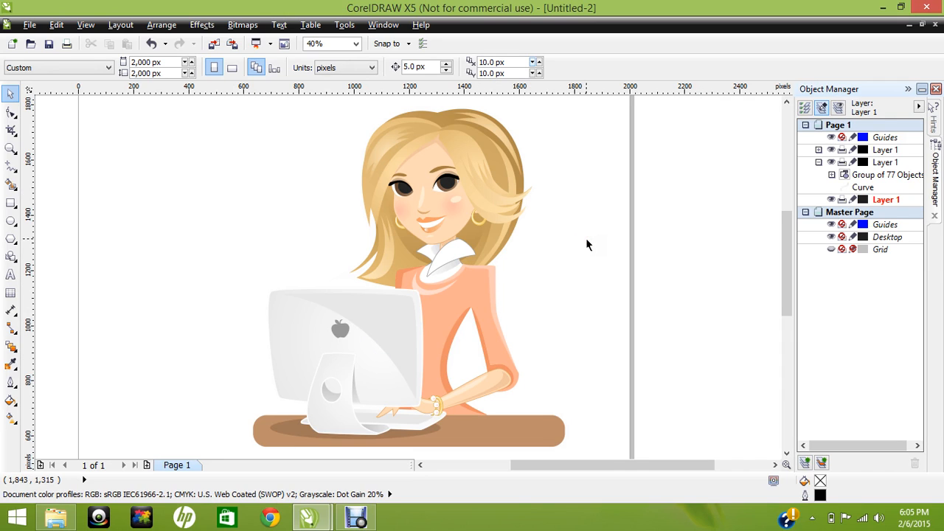
left_click(295, 240)
left_click(68, 201)
left_click(72, 162)
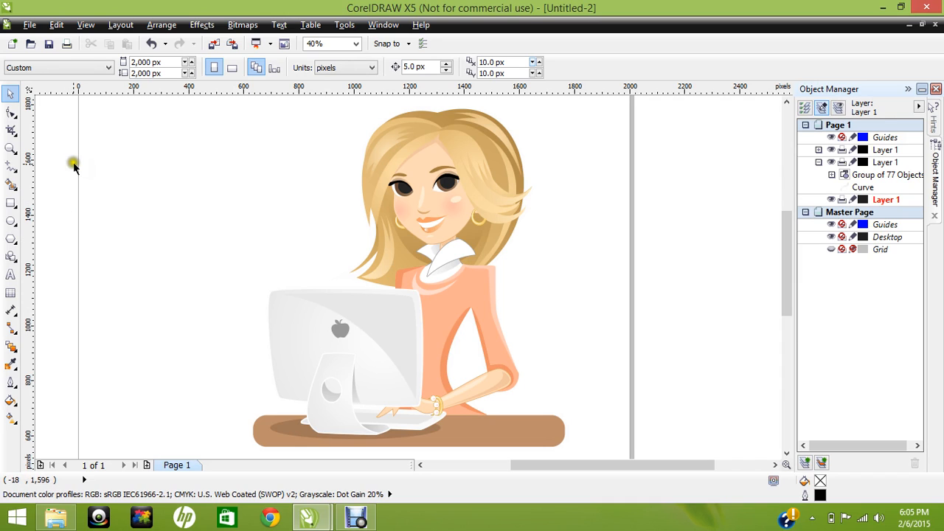
left_click(153, 269)
left_click(243, 265)
left_click(266, 169)
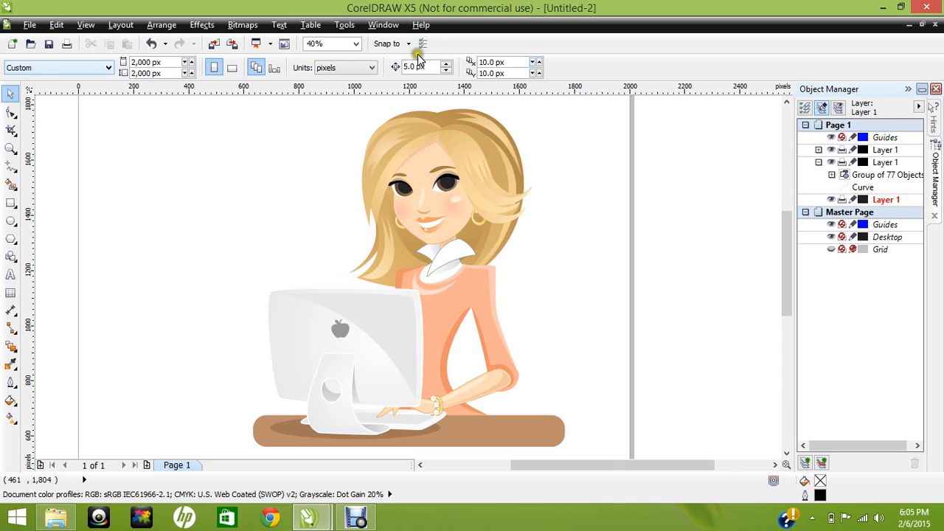
left_click(132, 46)
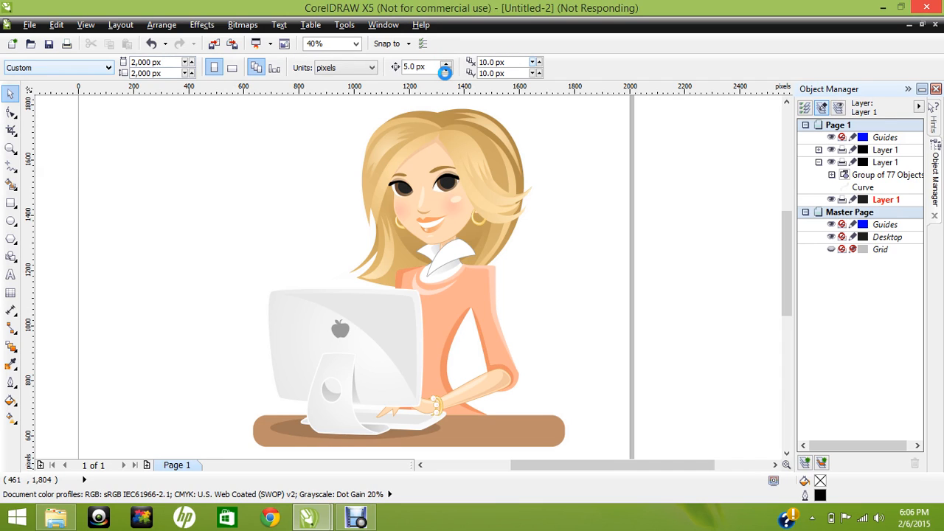
left_click(354, 519)
left_click(327, 401)
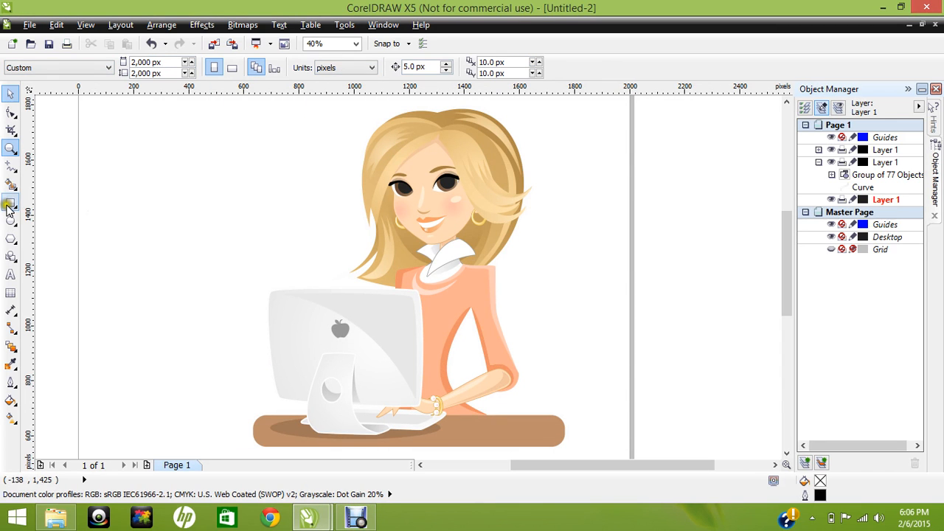
left_click(9, 205)
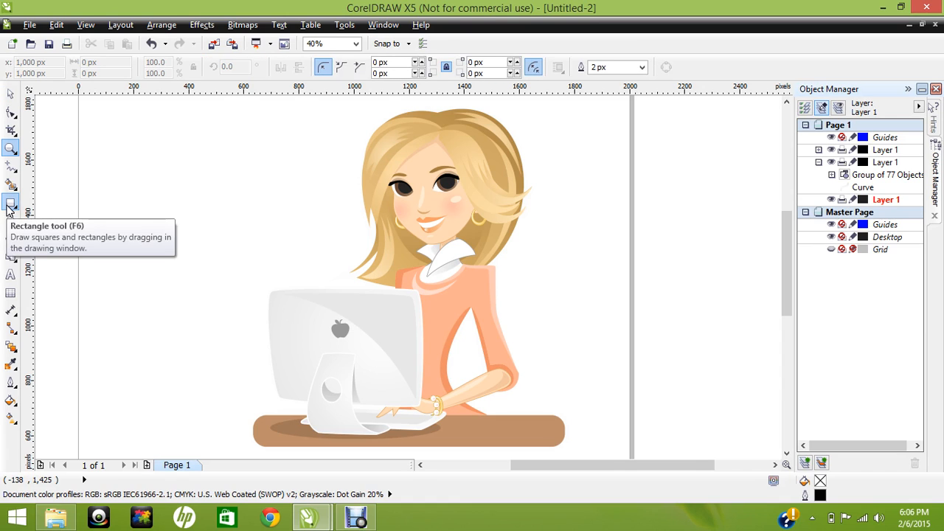
left_click(11, 114)
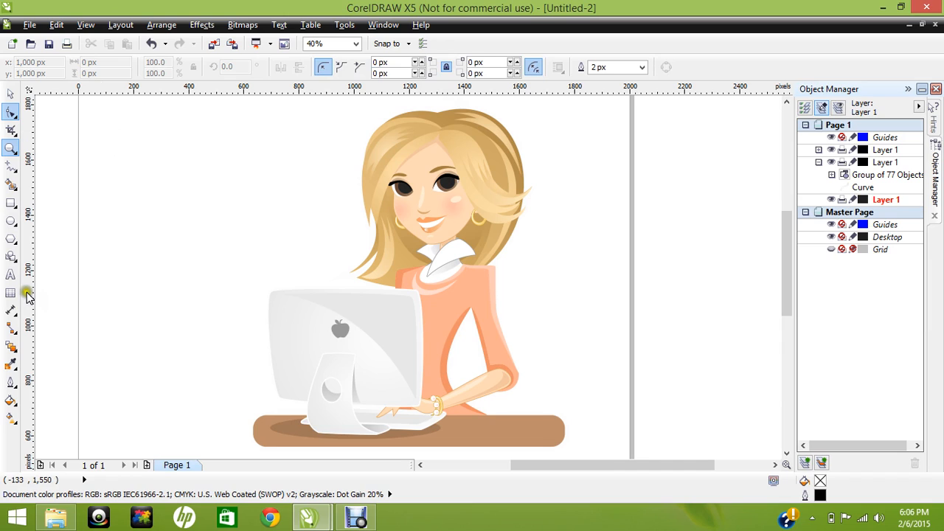
left_click(9, 349)
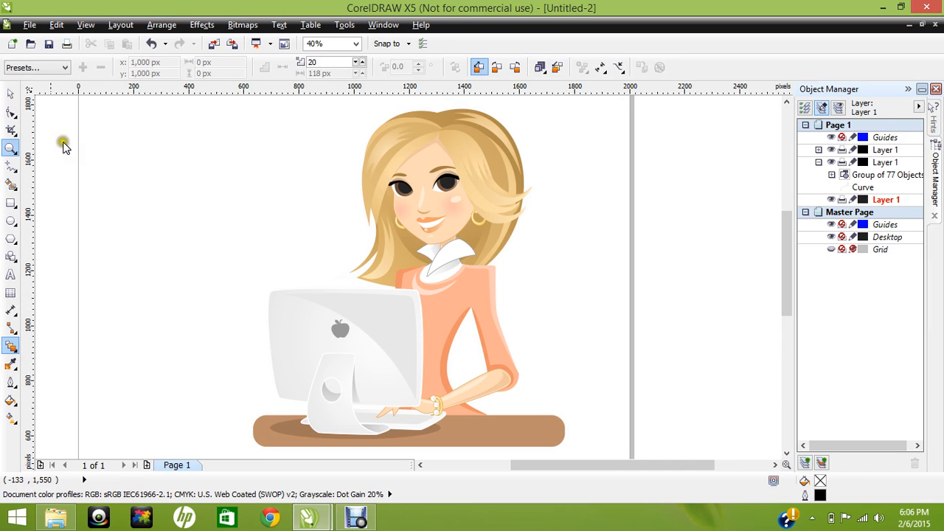
left_click(10, 94)
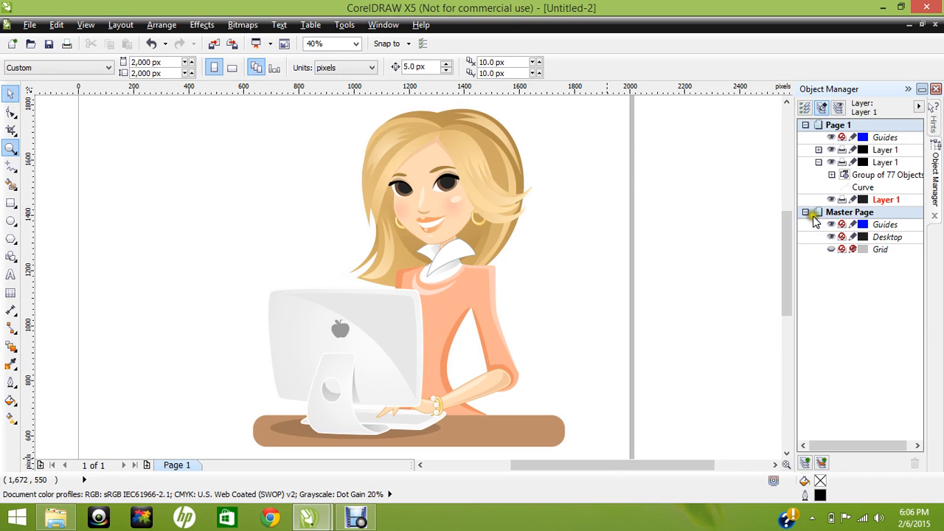
Select the peach sweater curve inside the grouped illustration and move it about 115 px to the right
left_click(471, 292, "ctrl")
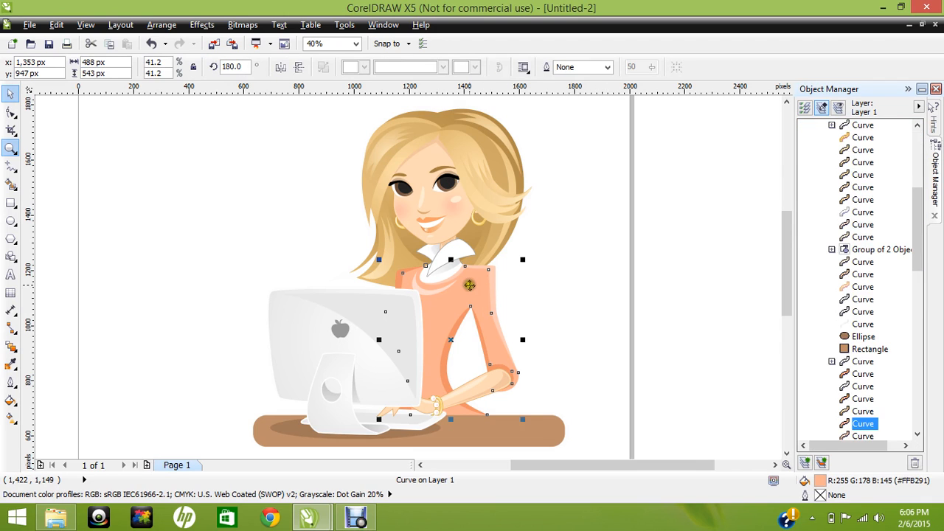
left_click_drag(470, 285, 502, 285)
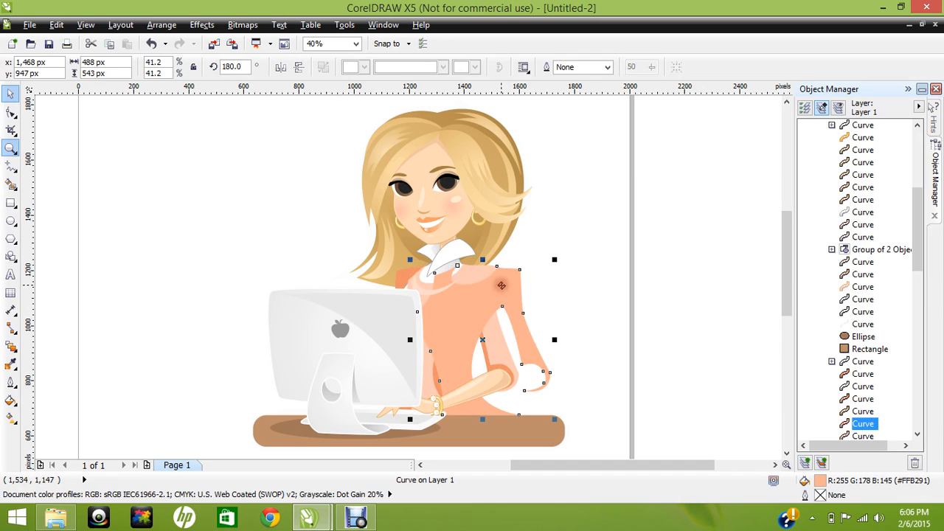
Undo the last move of the peach sweater curve and leave everything deselected
key("ctrl+z")
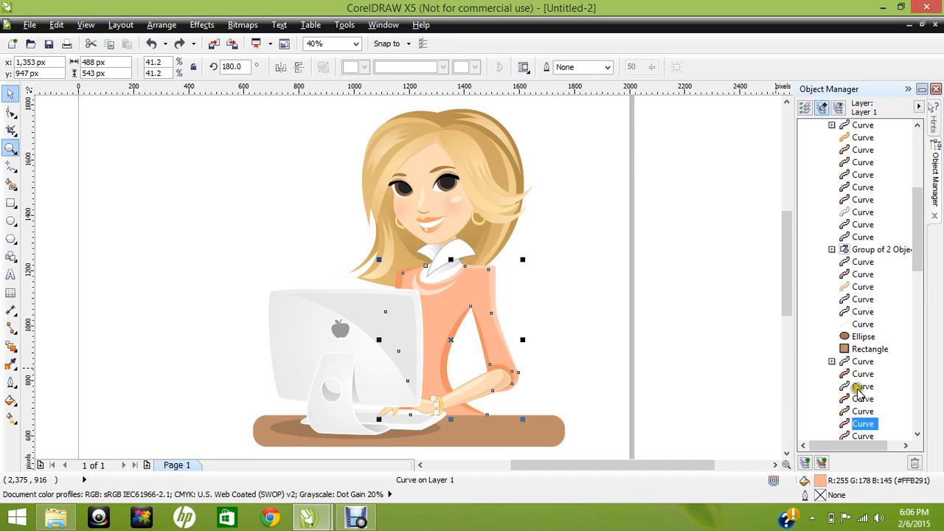
left_click_drag(918, 236, 916, 350)
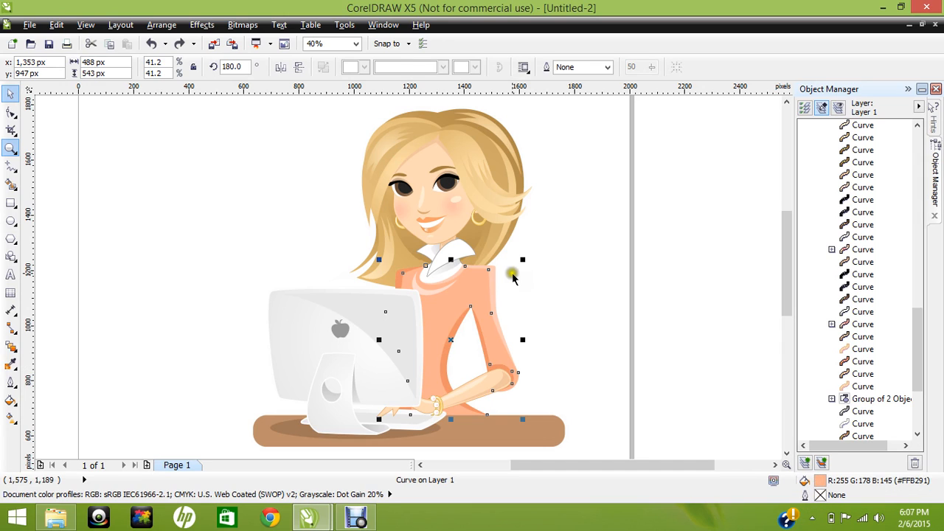
left_click(580, 265)
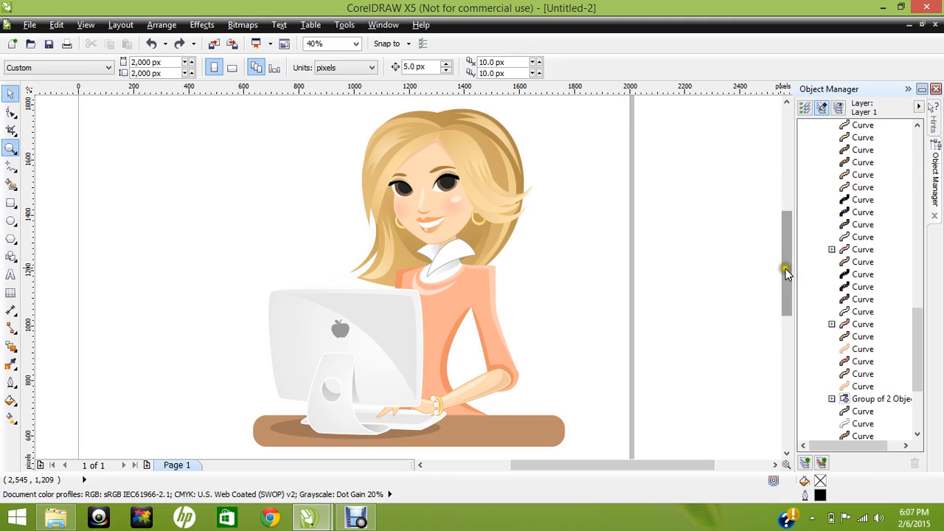
Draw a freehand zigzag about 423 by 340 px left of the character's head and a freehand spiral about 407 by 365 px on the opposite side
left_click_drag(785, 273, 784, 245)
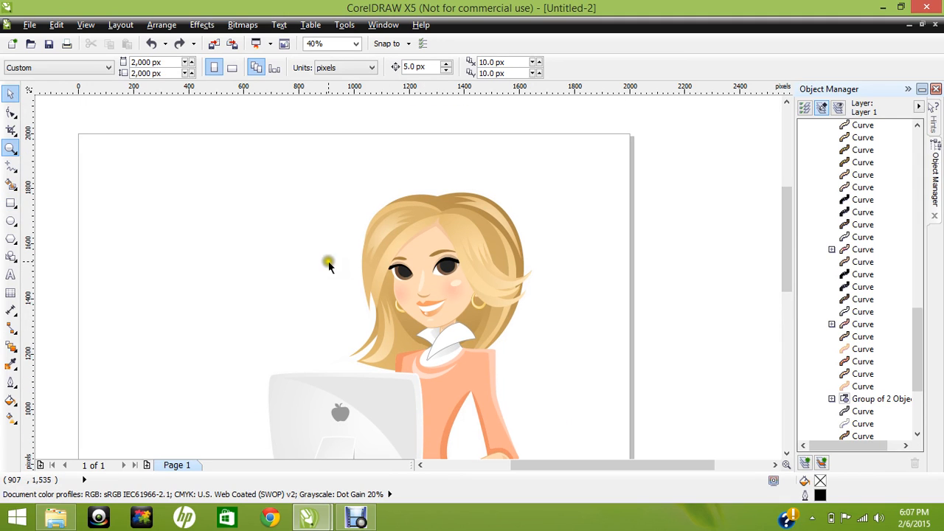
left_click(11, 169)
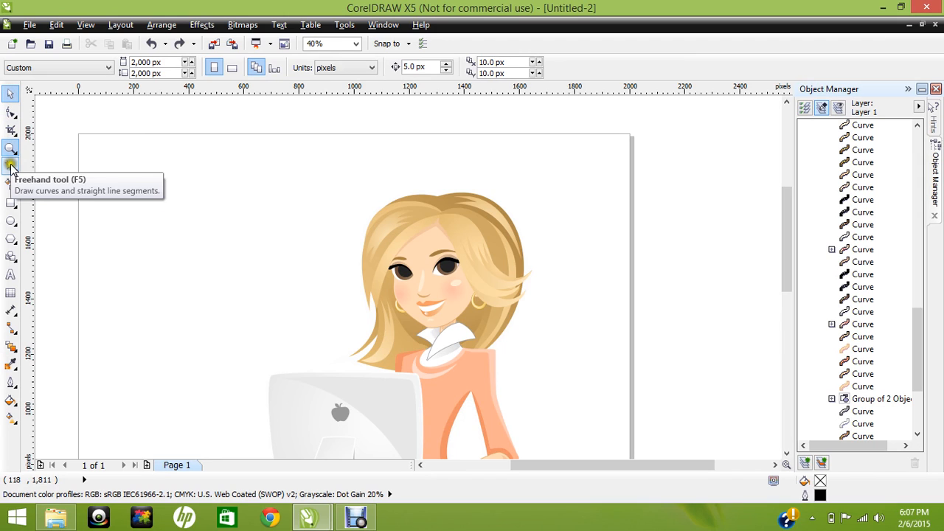
left_click(10, 166)
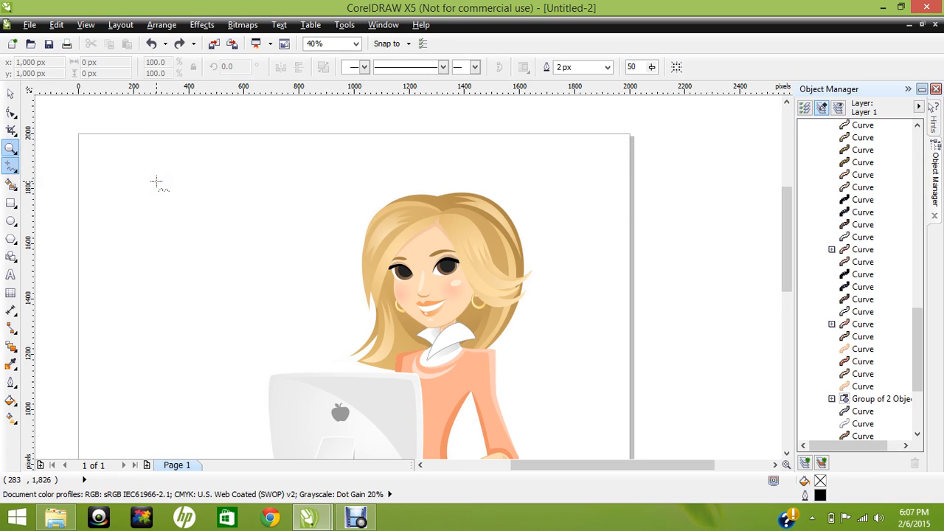
mouse_move(141, 178)
left_mouse_down()
mouse_move(163, 198)
mouse_move(162, 233)
mouse_move(243, 262)
mouse_move(219, 202)
mouse_move(193, 206)
mouse_move(172, 186)
mouse_move(141, 177)
left_mouse_up()
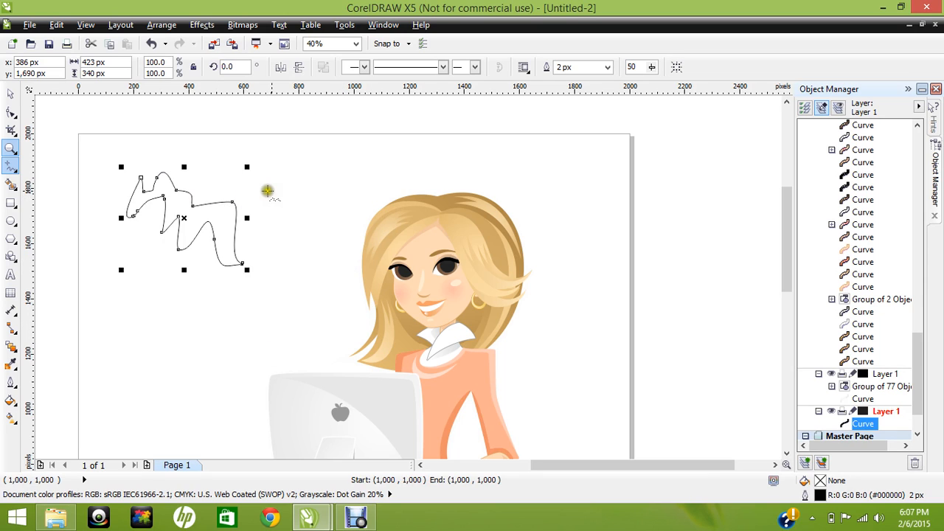
mouse_move(582, 182)
left_mouse_down()
mouse_move(590, 262)
mouse_move(631, 175)
mouse_move(646, 220)
mouse_move(627, 232)
left_mouse_up()
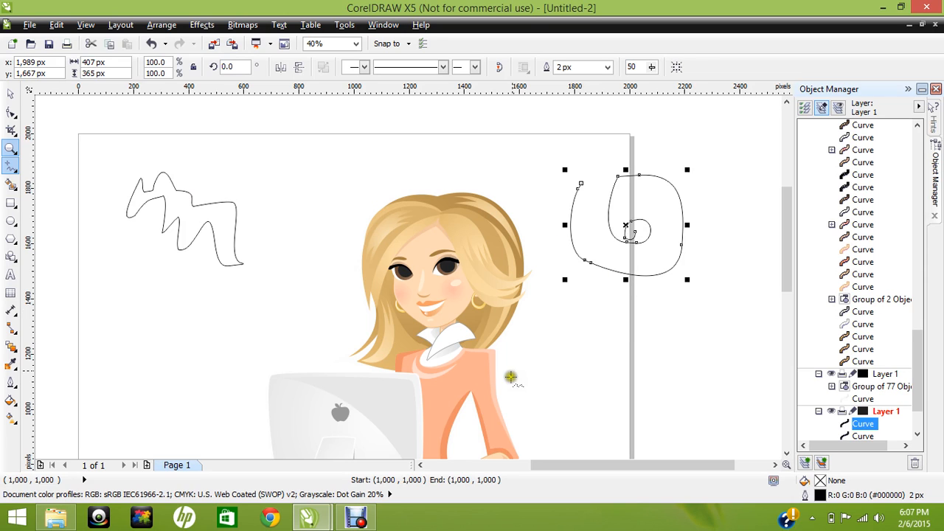
Select the sweater curve, then the freehand zigzag, to compare their fill and outline properties
left_click(10, 94)
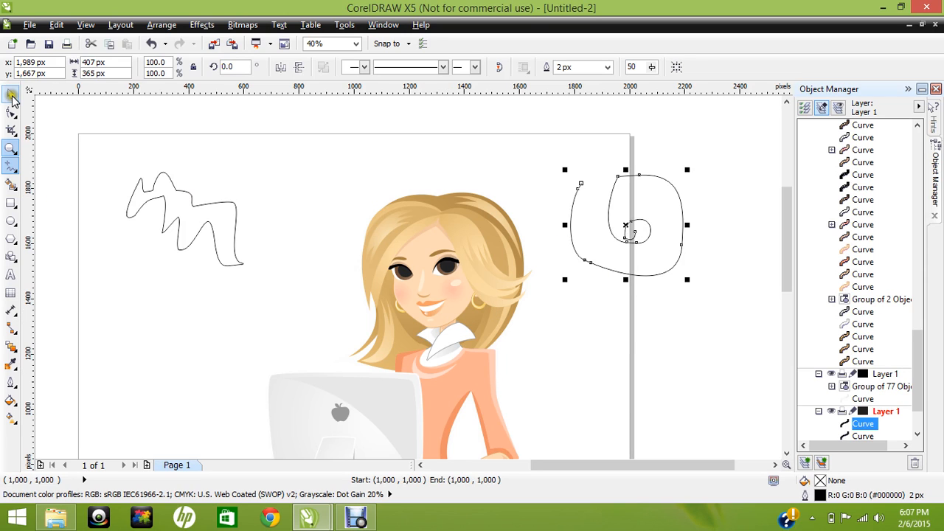
left_click(135, 206)
left_click(459, 385)
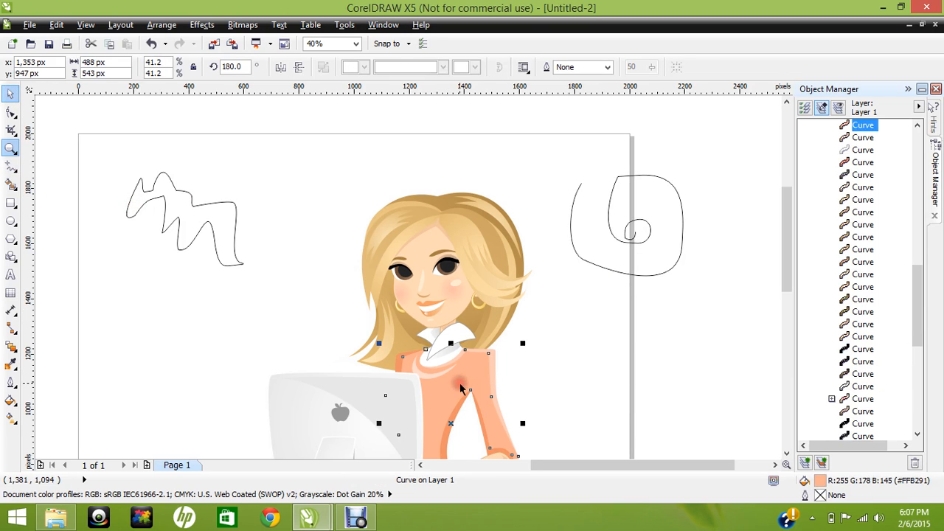
left_click(190, 217)
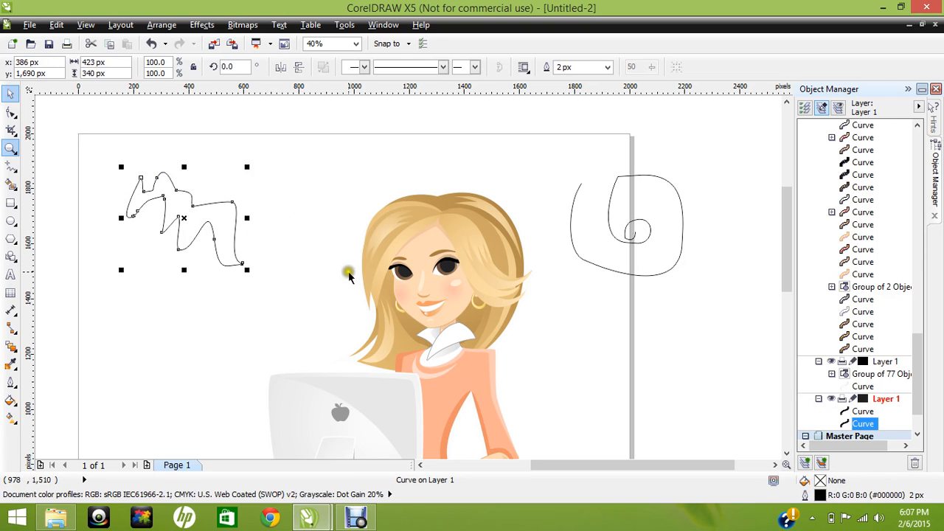
mouse_move(786, 210)
left_mouse_down()
mouse_move(786, 251)
mouse_move(786, 227)
left_mouse_up()
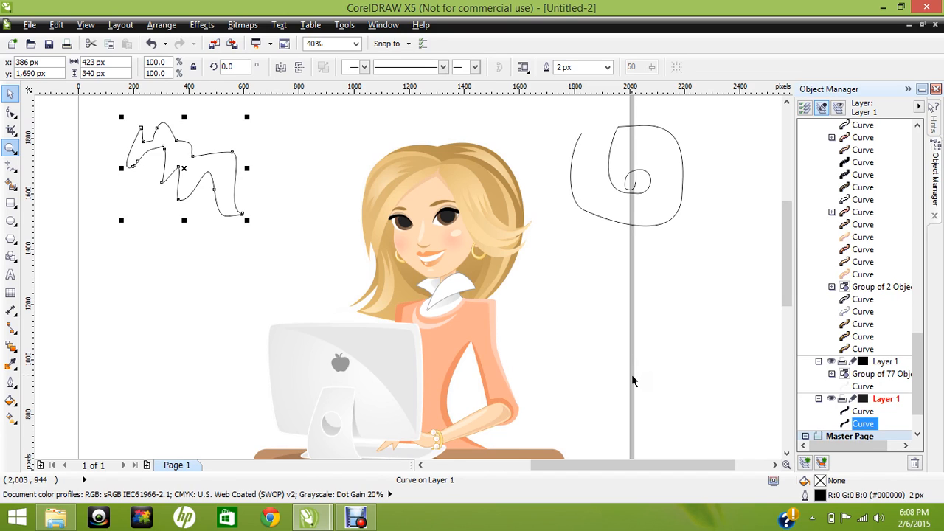
left_click(604, 345)
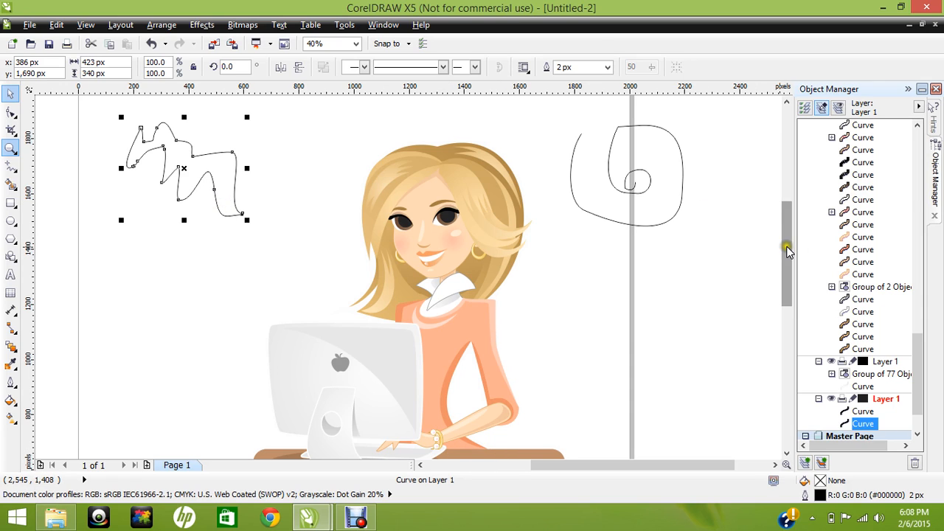
left_click_drag(786, 251, 784, 233)
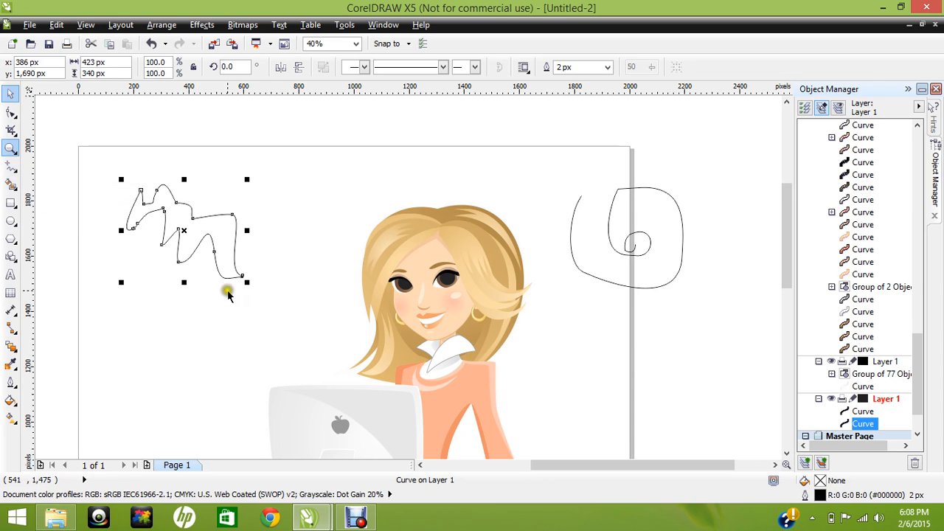
Show the nodes of the freehand zigzag, then select the spiral to inspect it and deselect it
double_click(188, 236)
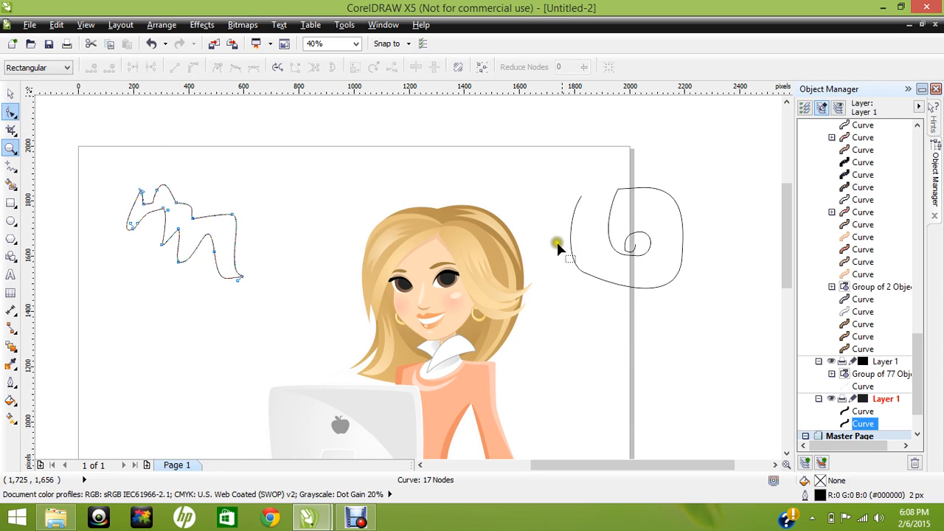
left_click(12, 92)
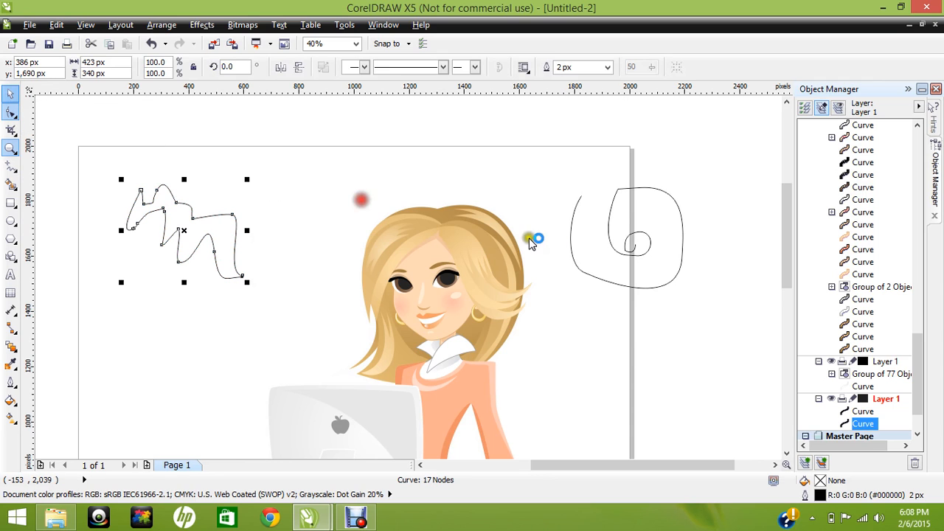
left_click(612, 239)
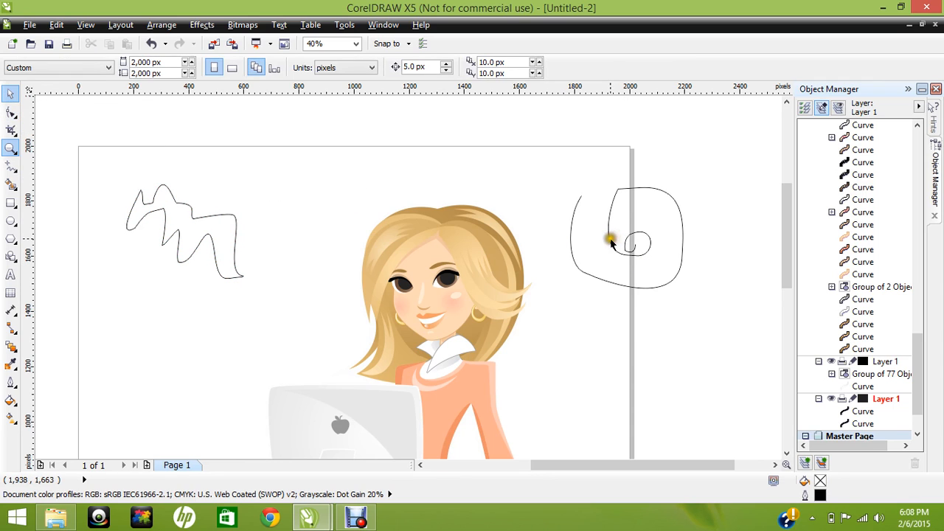
left_click(612, 240)
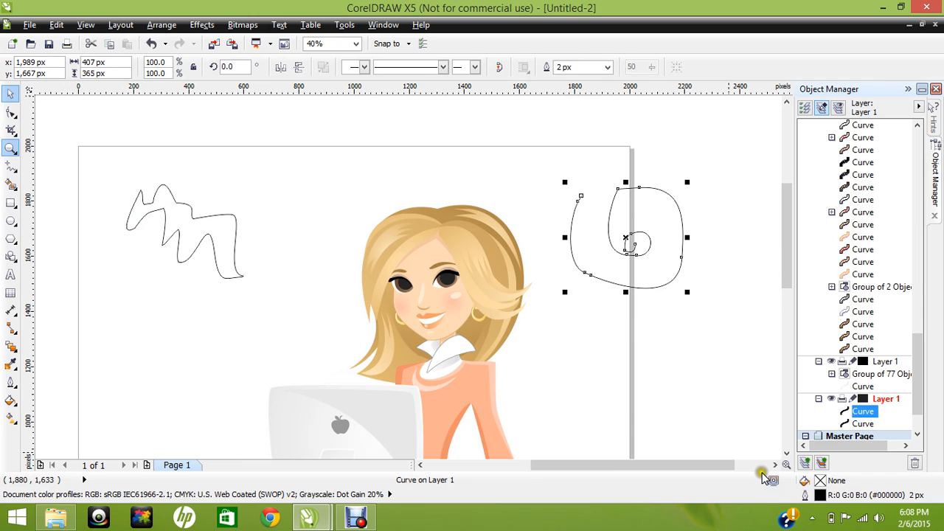
left_click(701, 361)
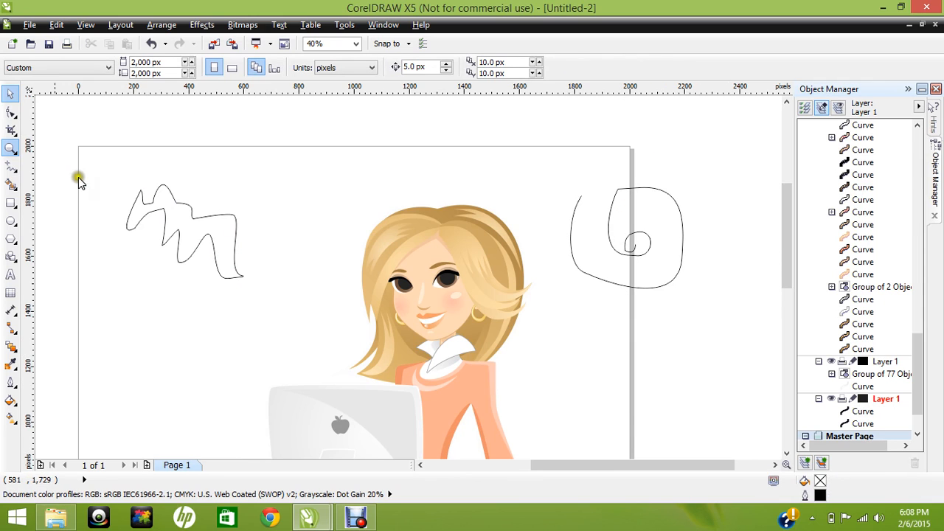
Set the default outline width for new graphic objects to 10 px and look through the outline colours and line styles
double_click(819, 495)
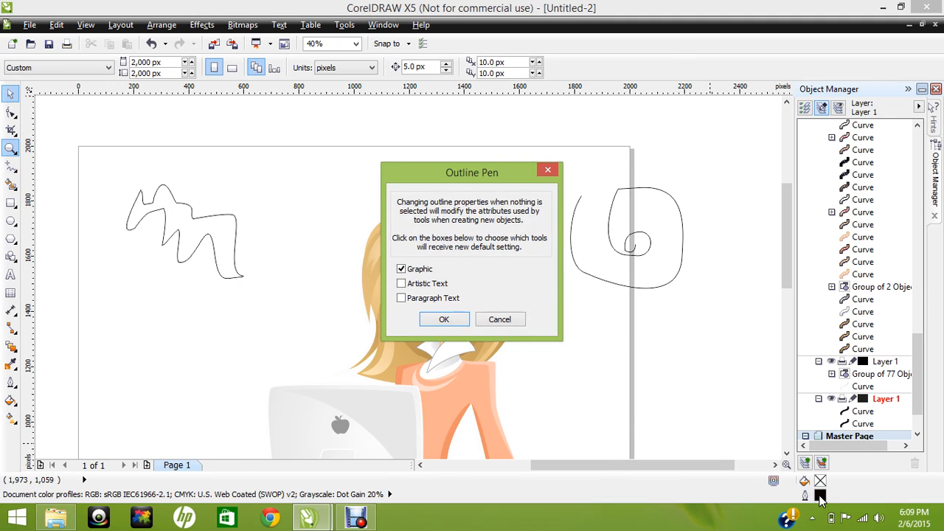
left_click(439, 317)
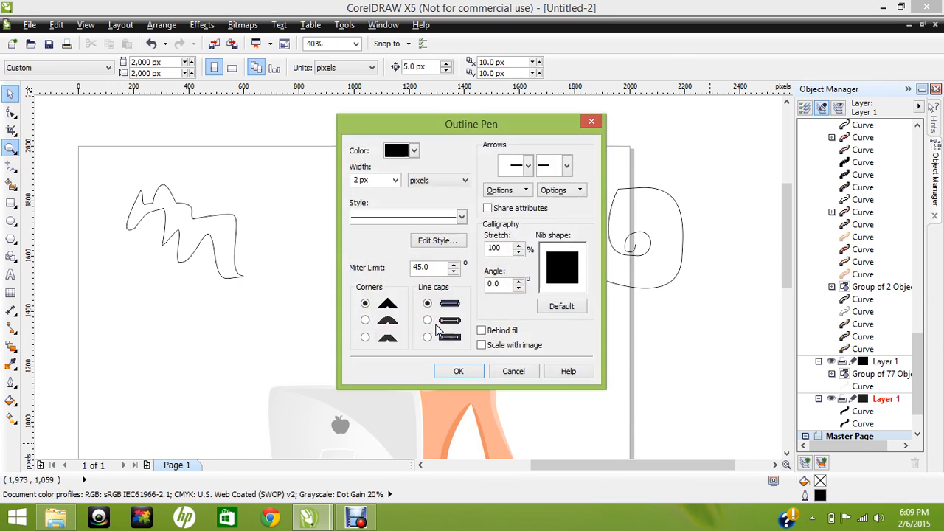
left_click(395, 180)
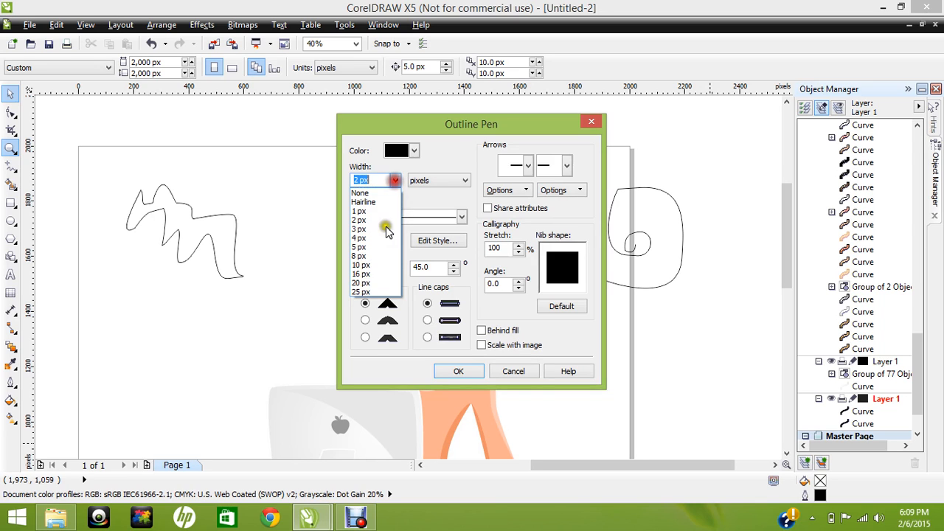
left_click(367, 267)
left_click(414, 150)
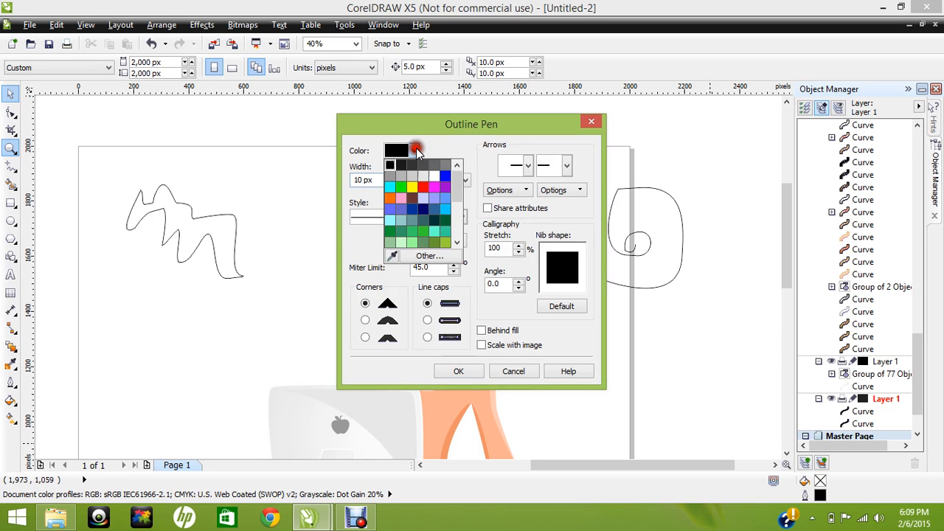
left_click(446, 141)
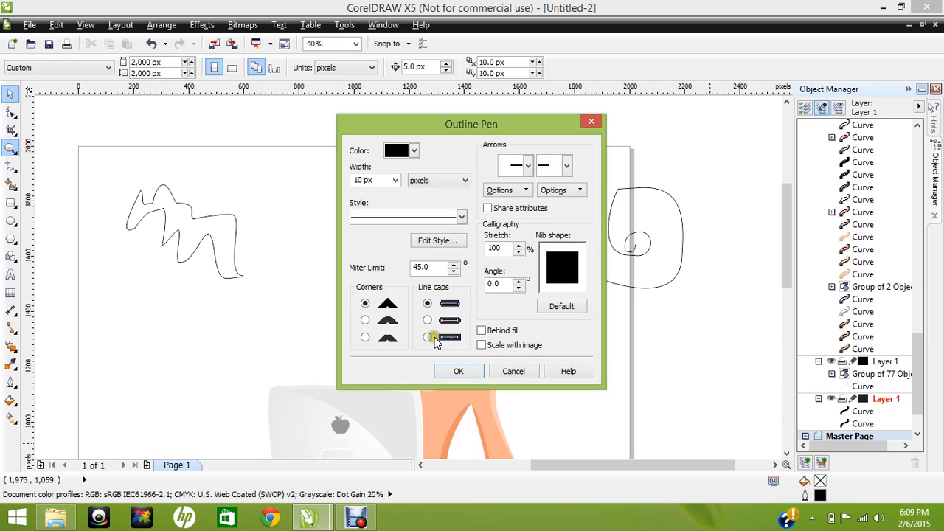
left_click(460, 218)
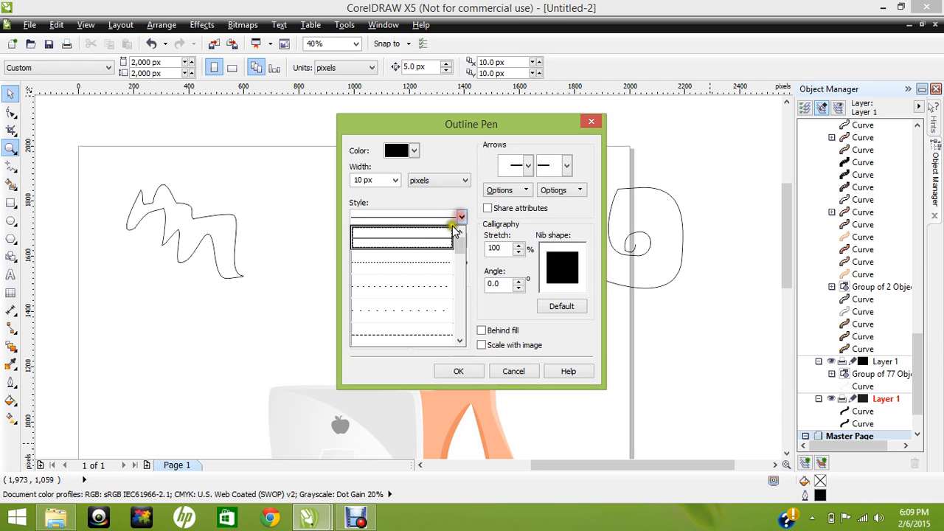
left_click(459, 253)
mouse_move(460, 253)
left_mouse_down()
mouse_move(460, 328)
mouse_move(459, 250)
left_mouse_up()
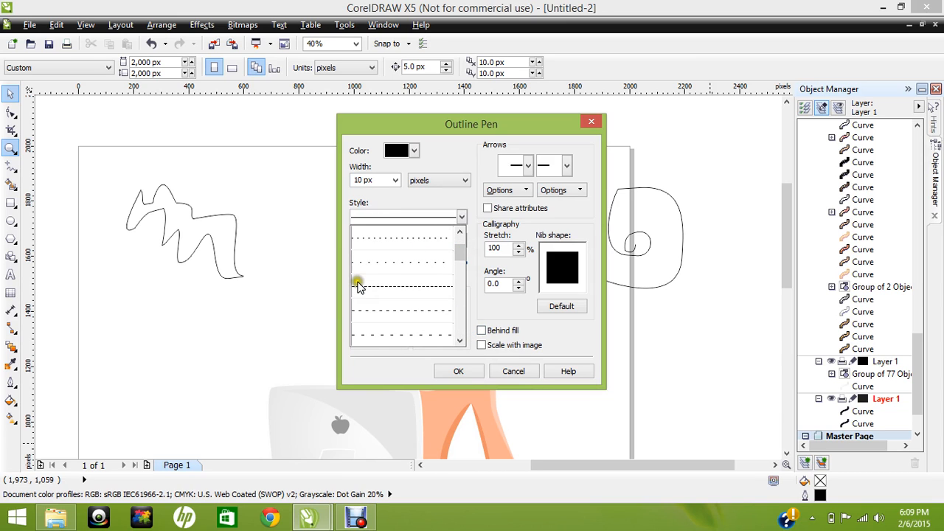
left_click(451, 151)
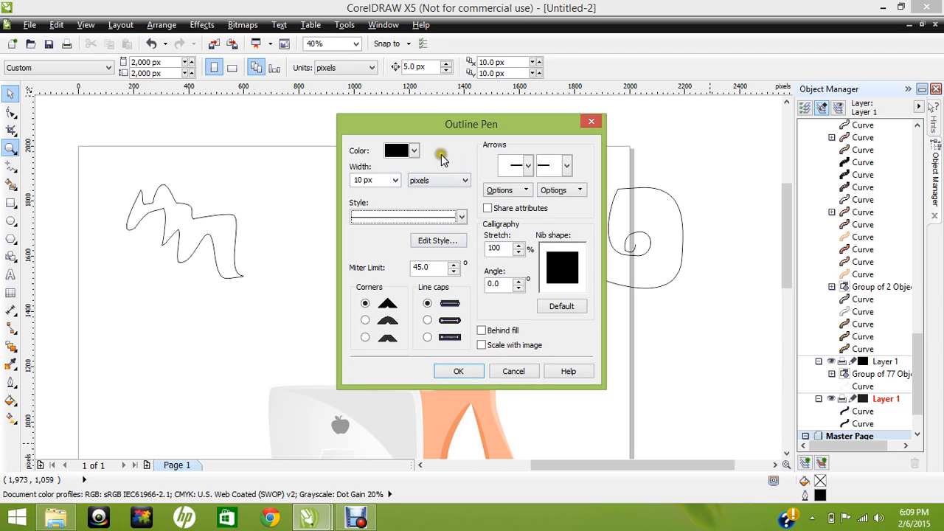
Enable Behind fill and Scale with image for the default outline and apply the outline settings
left_click(481, 330)
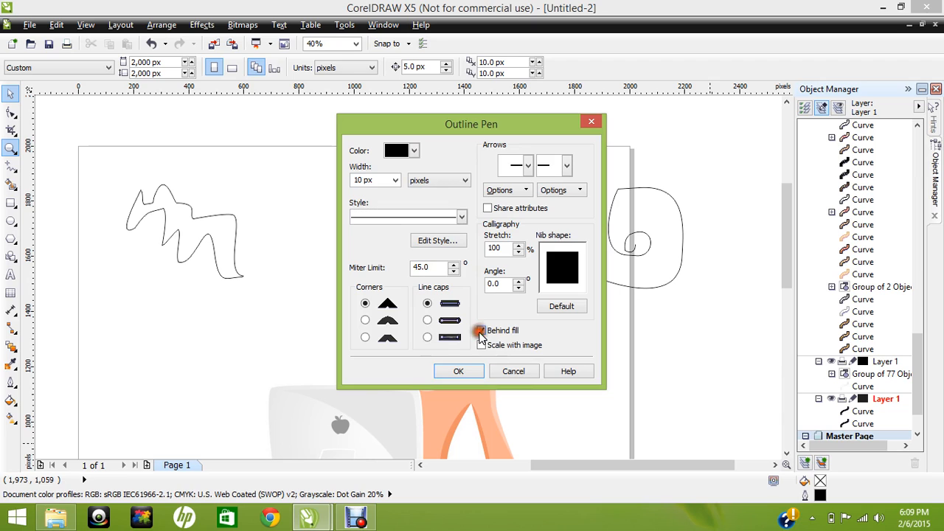
left_click(481, 344)
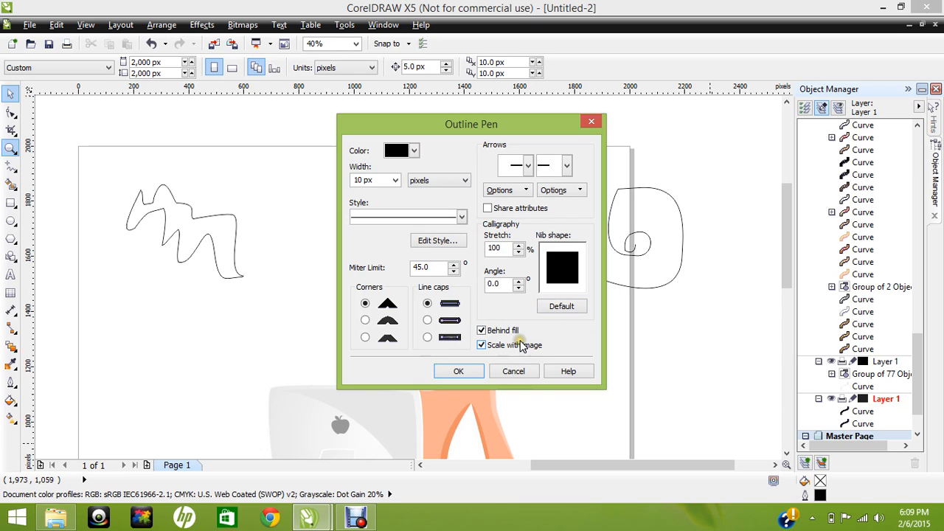
left_click(461, 371)
left_click(418, 425)
left_click(480, 330)
left_click(481, 330)
left_click(469, 372)
left_click(471, 372)
Select the freehand zigzag and scale it up proportionally to about 567 by 456 px
left_click(632, 255)
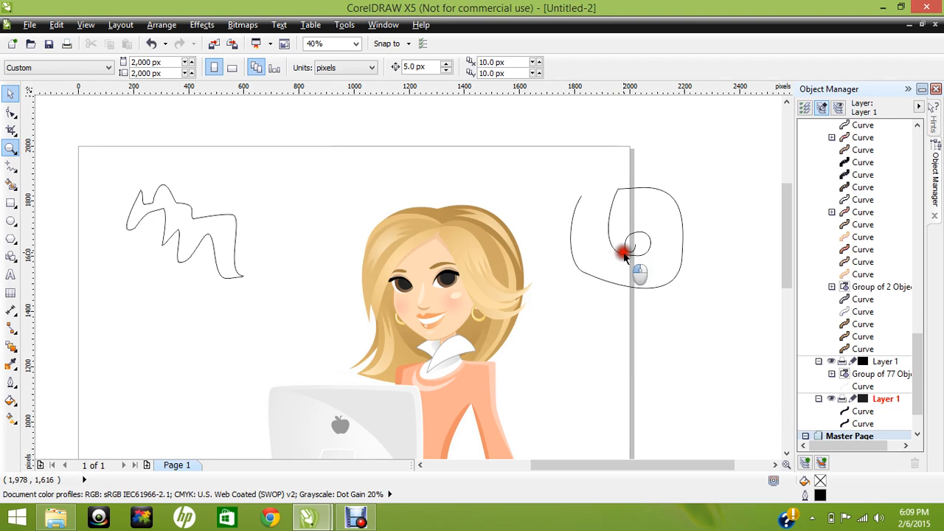
left_click(185, 232)
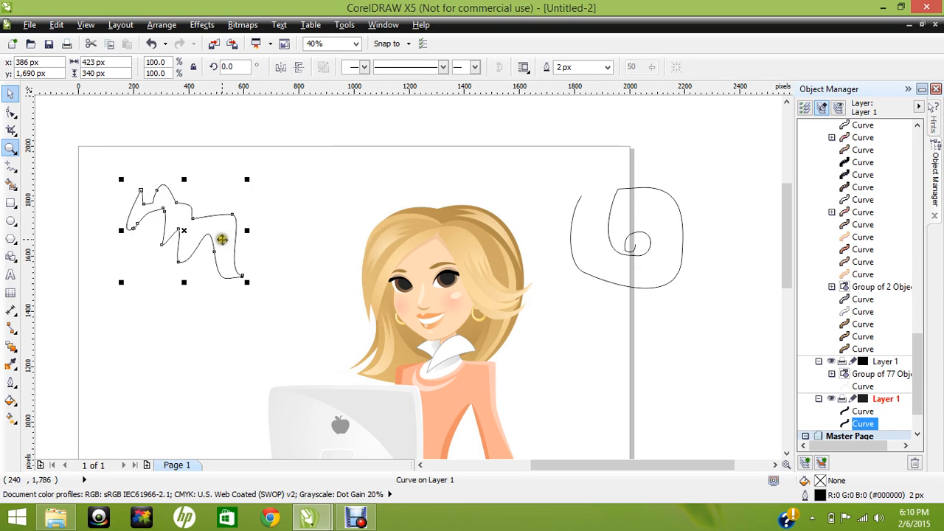
left_click_drag(246, 282, 288, 325)
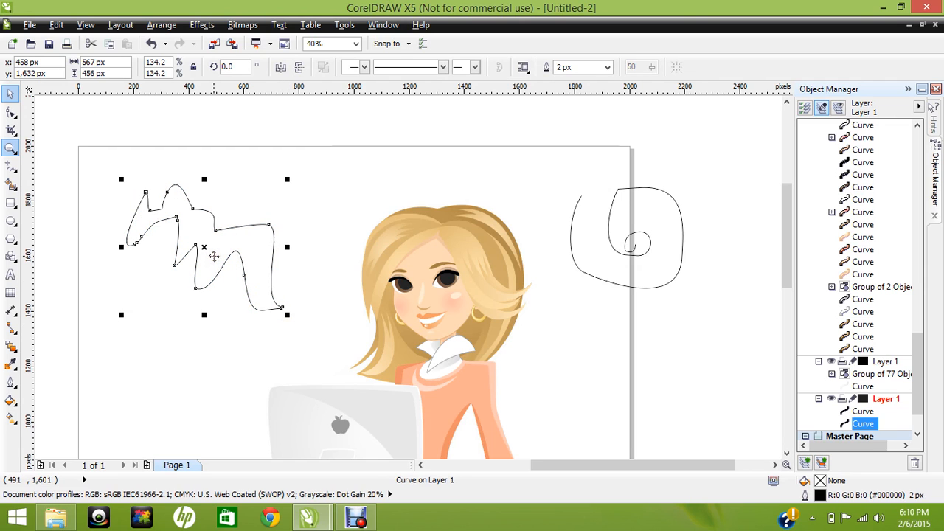
Remove the freehand zigzag's outline by setting its outline width to None
double_click(213, 255)
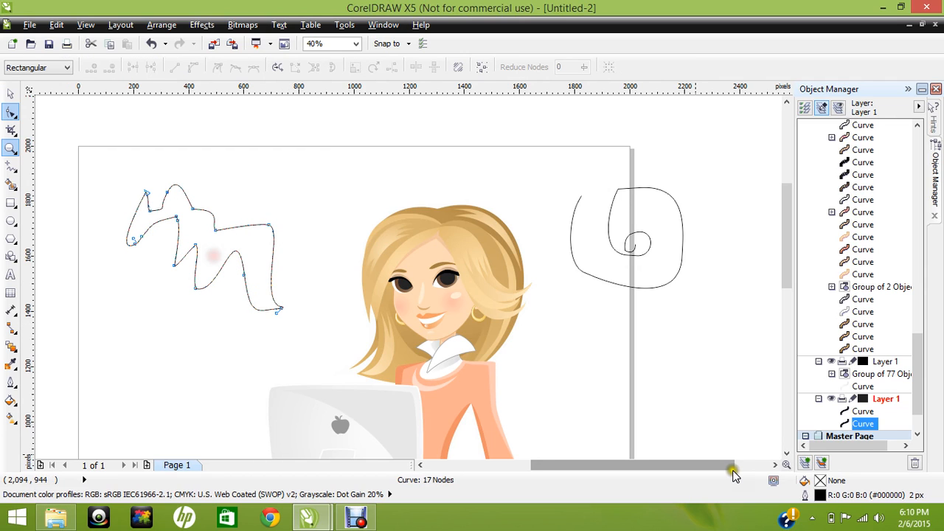
double_click(820, 496)
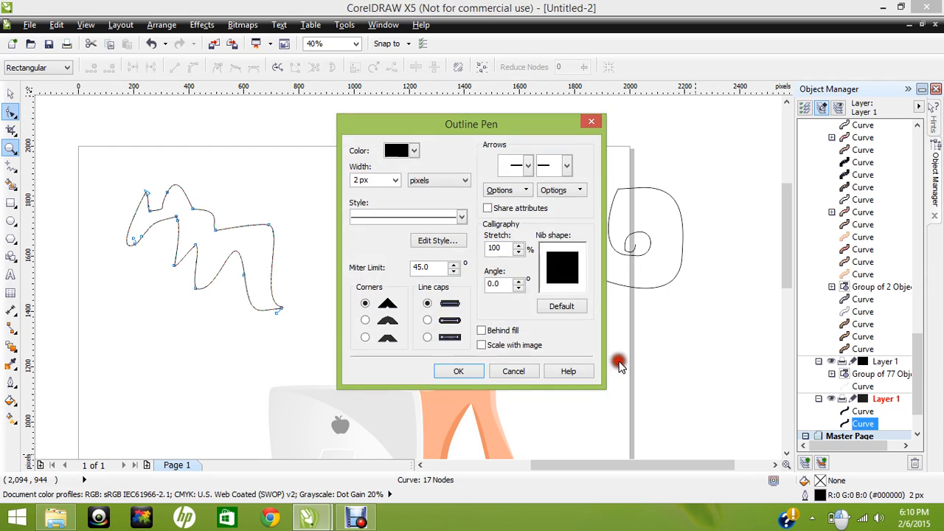
left_click(395, 182)
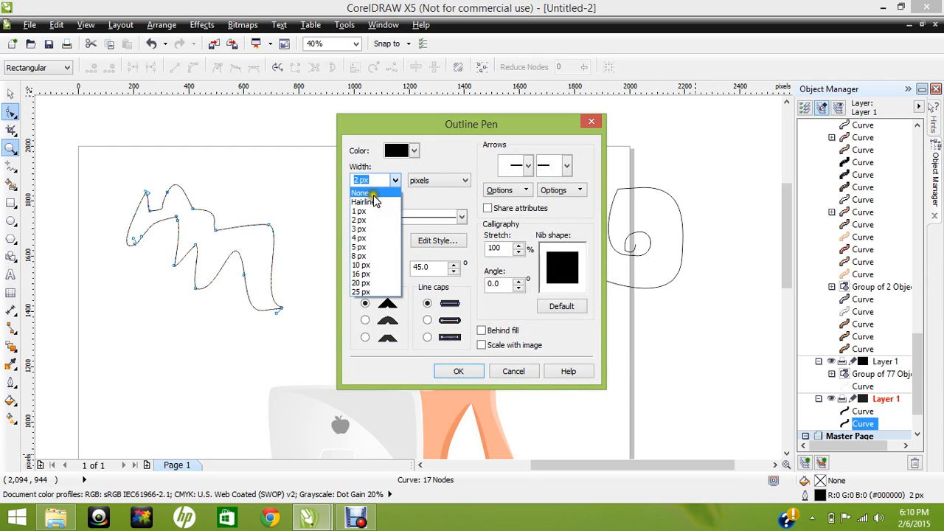
left_click(371, 192)
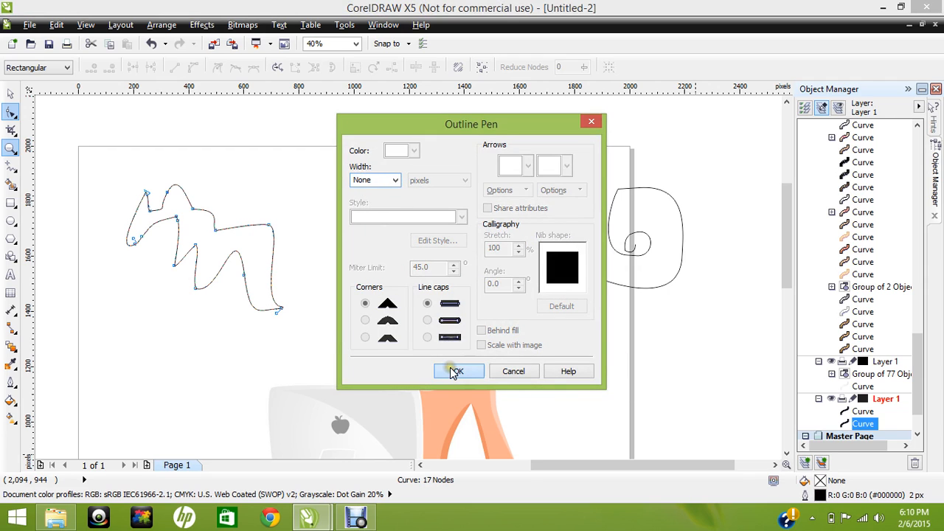
left_click(453, 371)
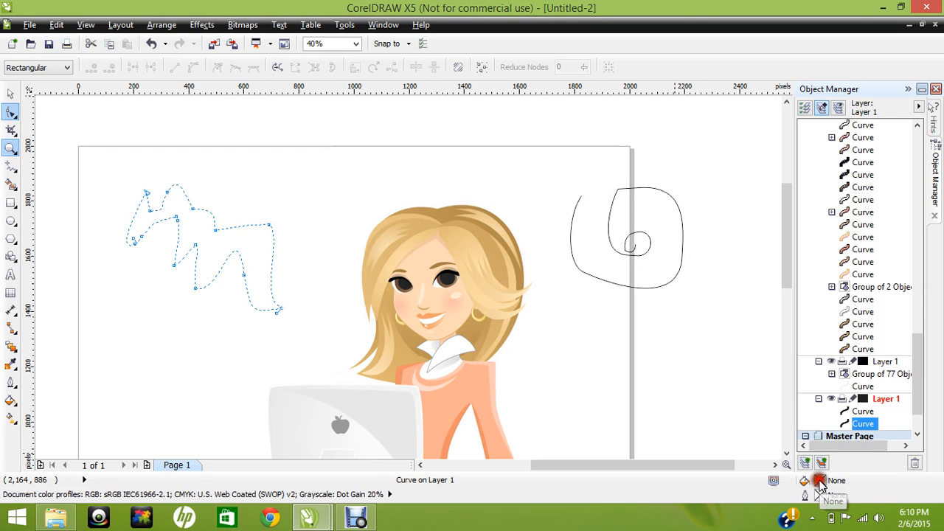
Fill the zigzag with the peach colour sampled from the character's sweater
double_click(819, 480)
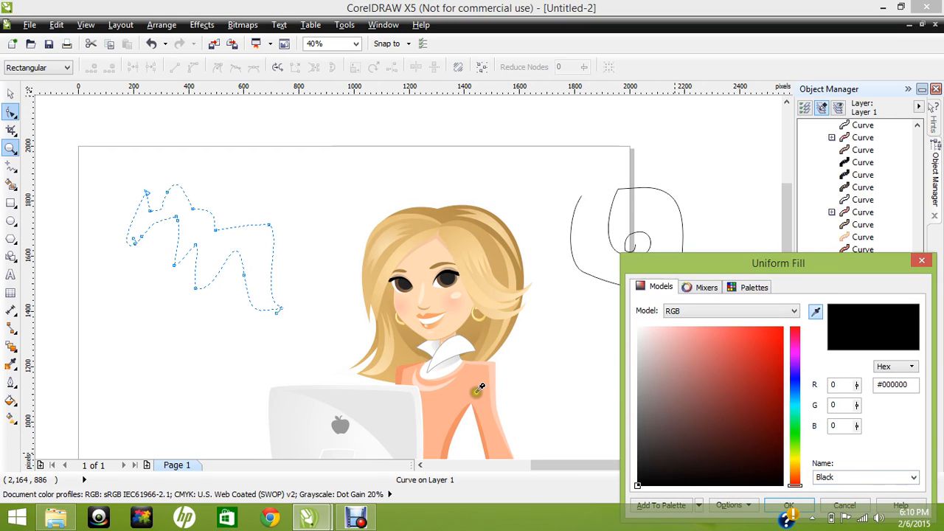
left_click(480, 388)
key("Return")
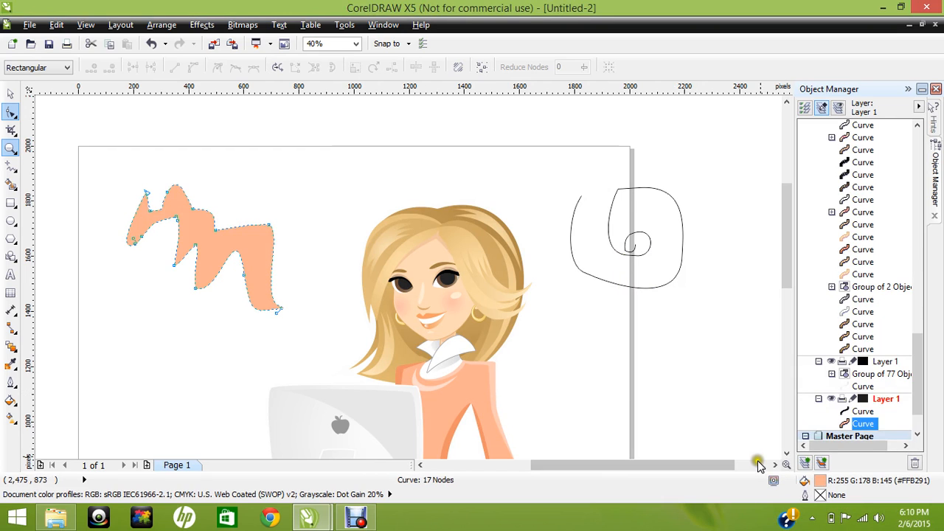
Reopen the zigzag's uniform fill settings, try a yellow-green hue and browse the PANTONE solid coated palette
double_click(822, 481)
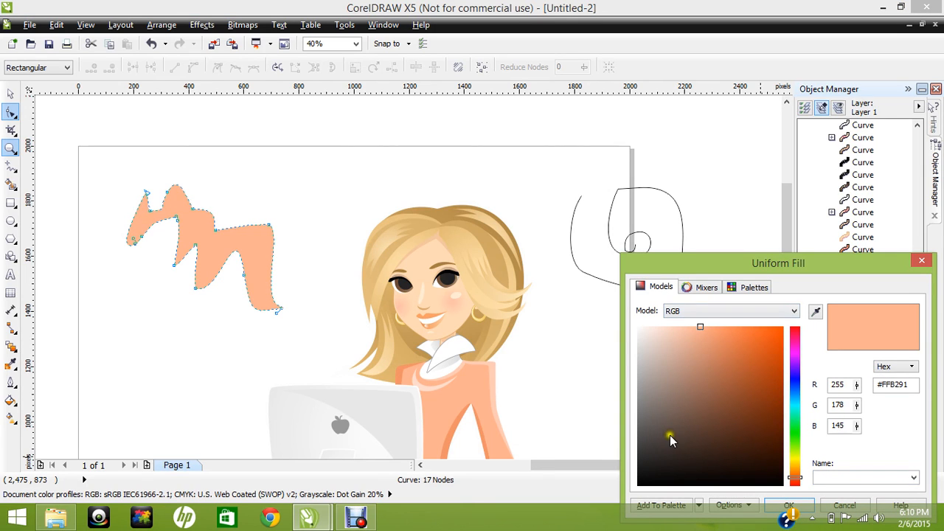
left_click_drag(796, 382, 796, 452)
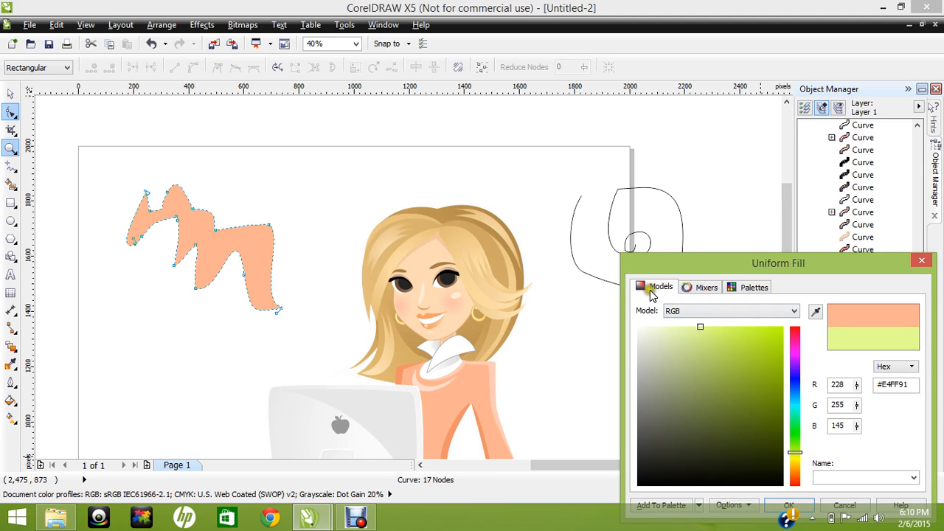
left_click(756, 287)
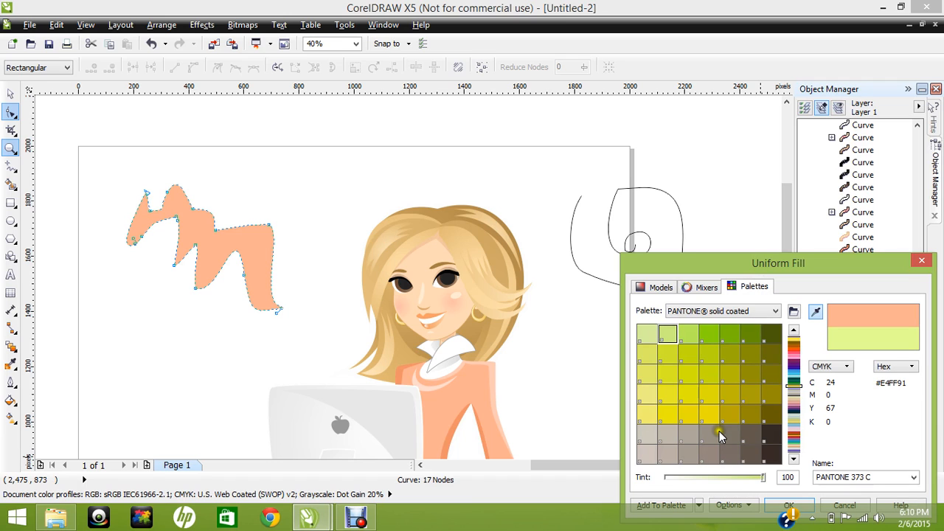
left_click(793, 418)
left_click(793, 391)
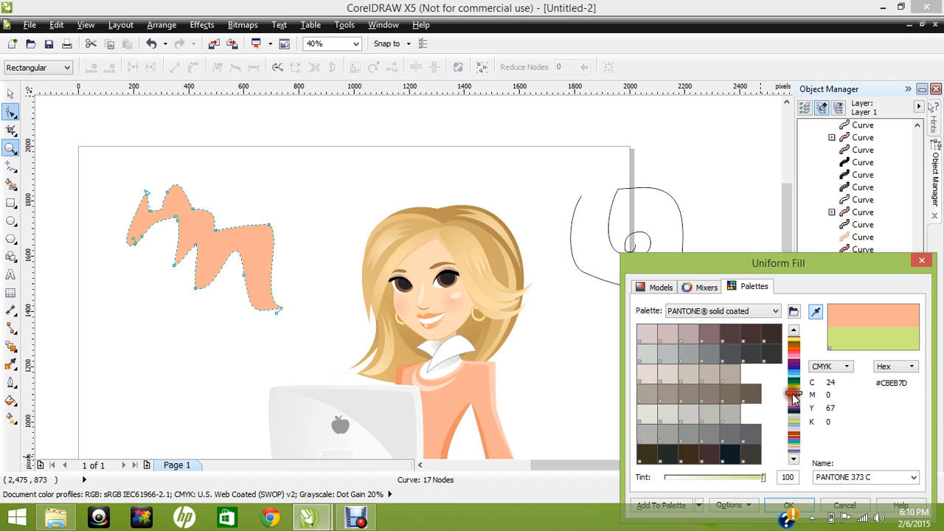
left_click(795, 366)
left_click(793, 354)
left_click(794, 421)
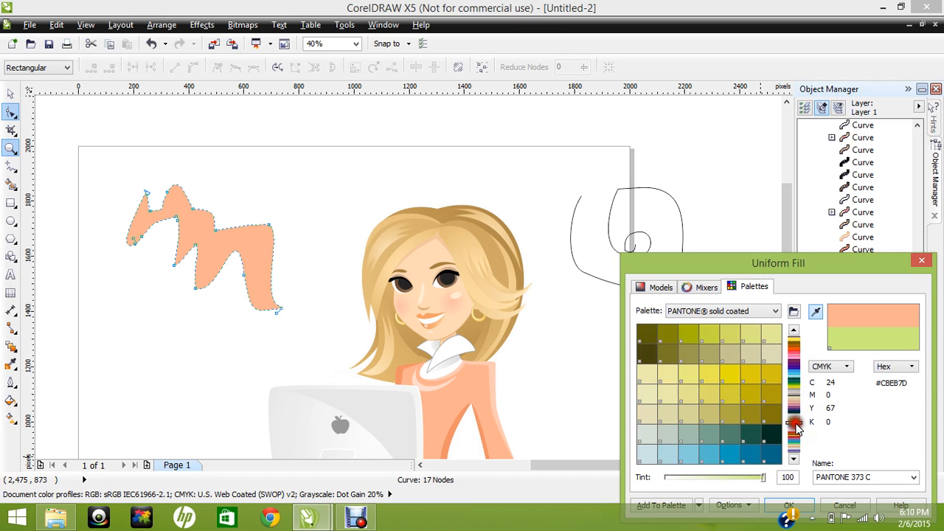
left_click(795, 434)
left_click(795, 418)
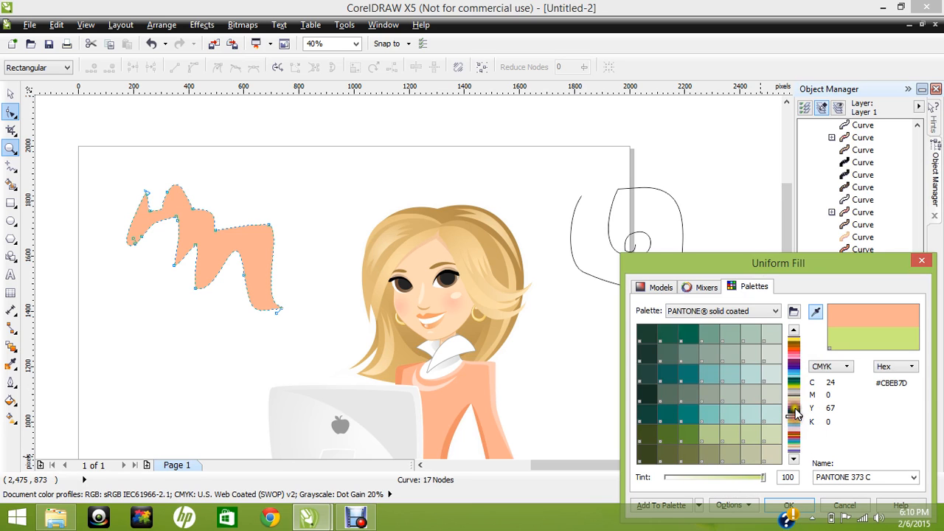
Change the zigzag's uniform fill to light blue #9BDFE0 using the RGB model
left_click(662, 289)
left_click(794, 405)
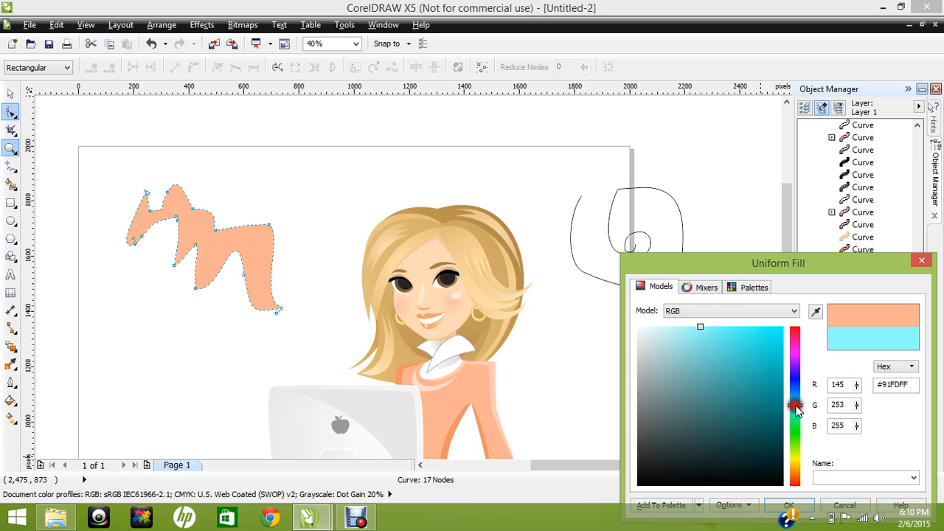
left_click(751, 384)
left_click(741, 372)
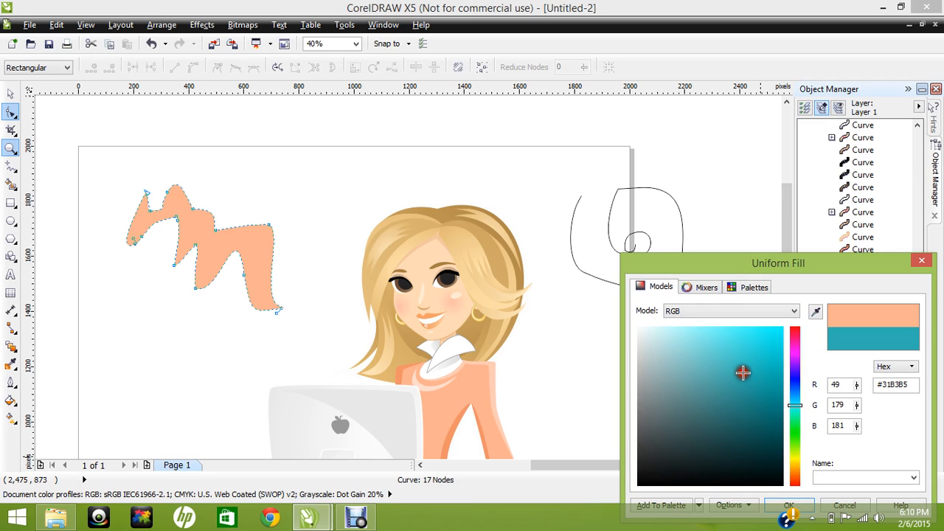
left_click(710, 345)
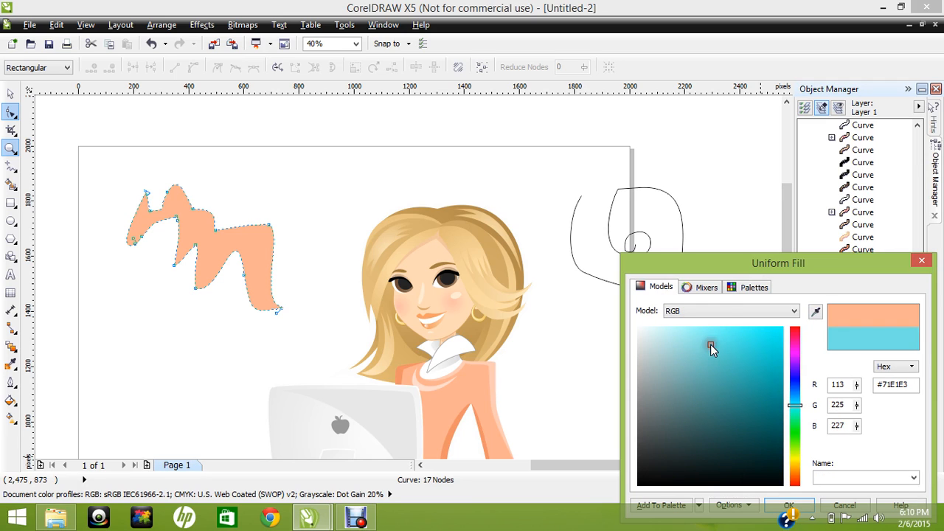
left_click(754, 286)
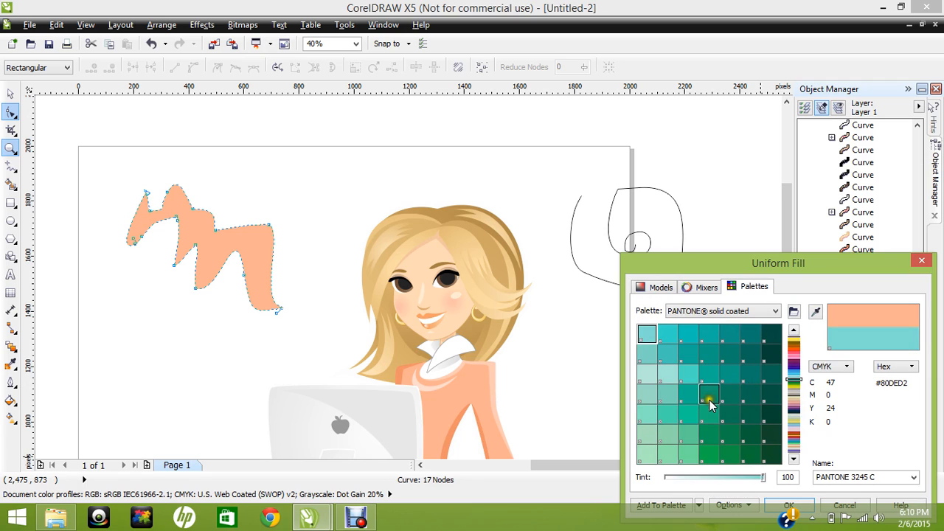
left_click(661, 285)
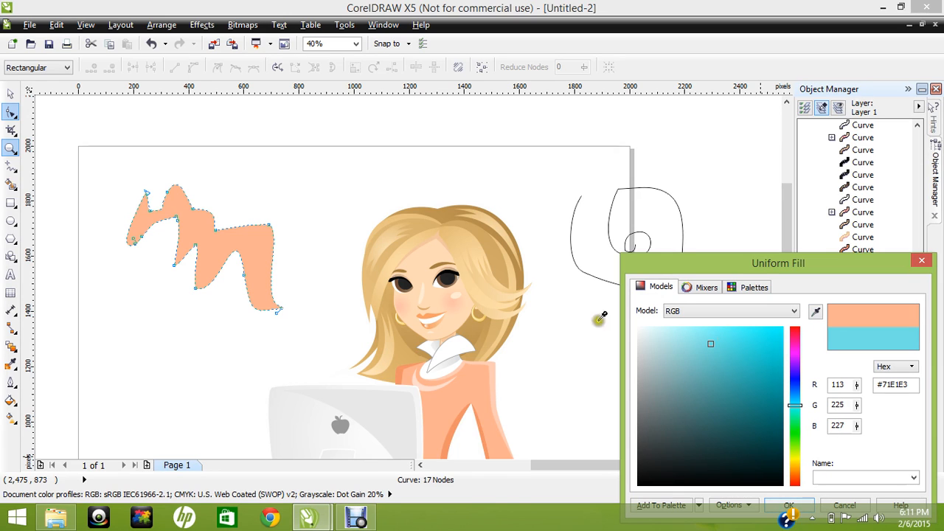
left_click(682, 345)
left_click(785, 505)
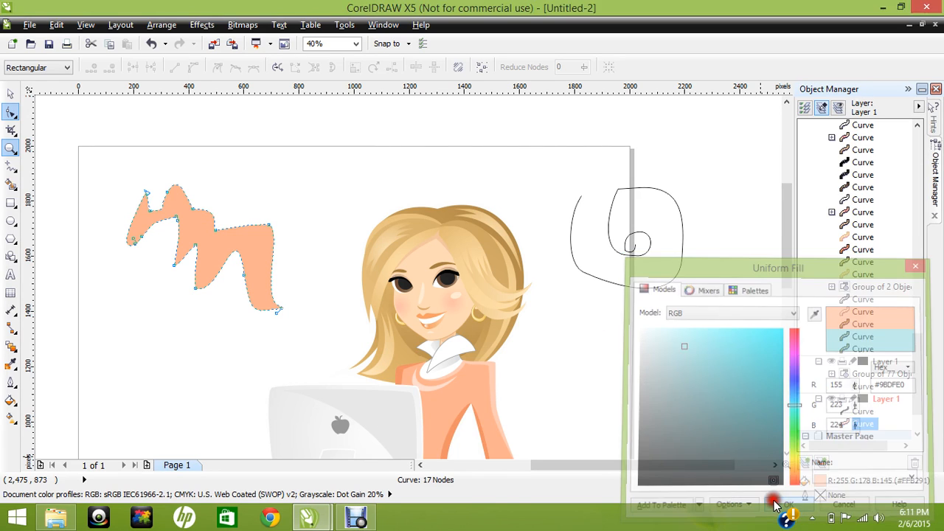
Move the light blue zigzag up and slightly left, to about x 427 px, y 1,735 px
left_click(11, 91)
left_click(220, 241)
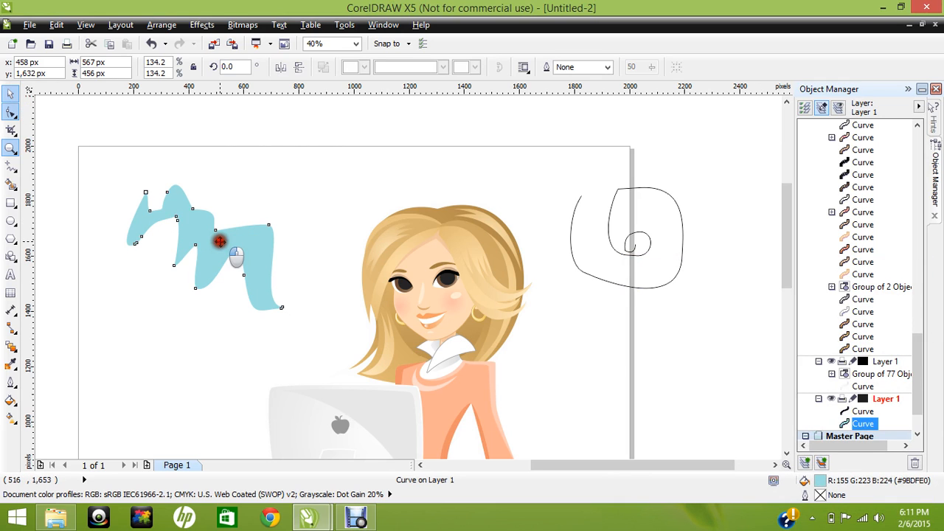
left_click_drag(220, 241, 210, 213)
Draw a closed freehand blob about 405 by 308 px overlapping the zigzag and fill it with #9E4242
left_click(11, 165)
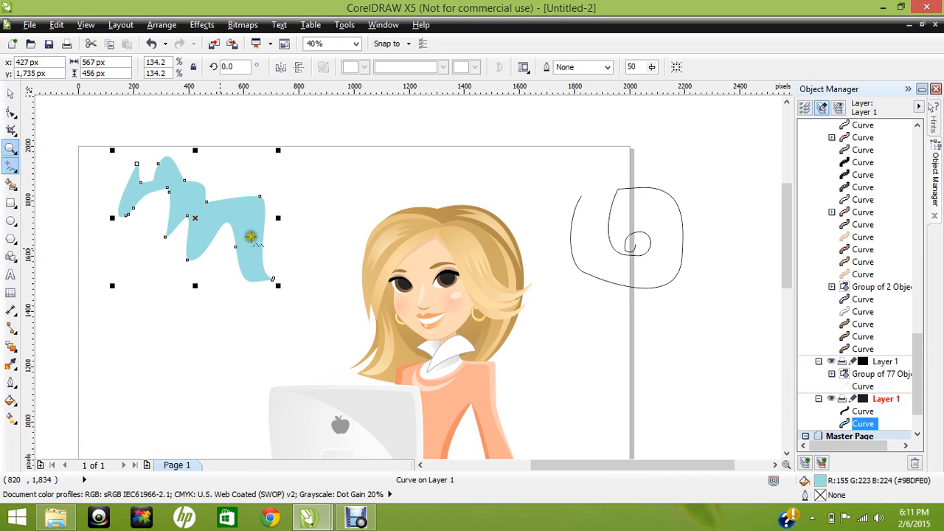
mouse_move(285, 188)
left_mouse_down()
mouse_move(221, 166)
mouse_move(191, 171)
mouse_move(196, 199)
mouse_move(249, 227)
mouse_move(290, 234)
mouse_move(285, 188)
left_mouse_up()
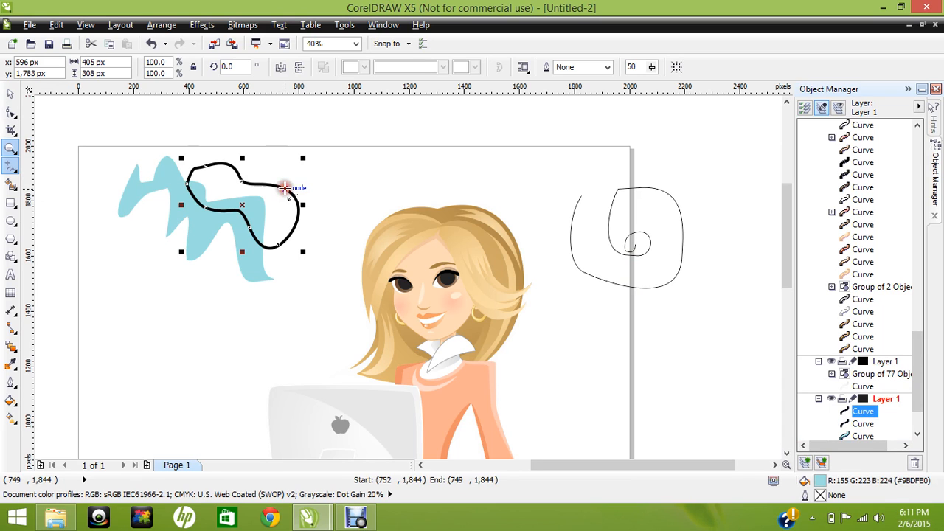
double_click(821, 482)
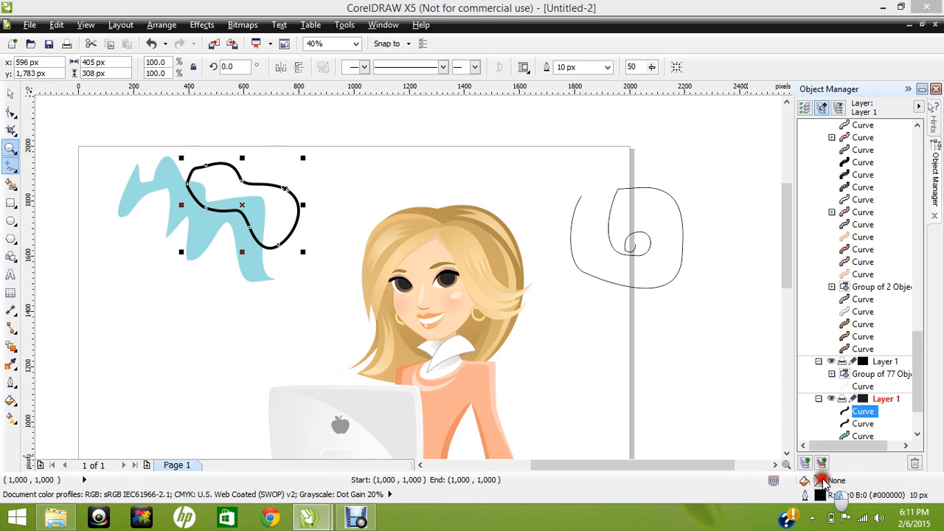
left_click(722, 392)
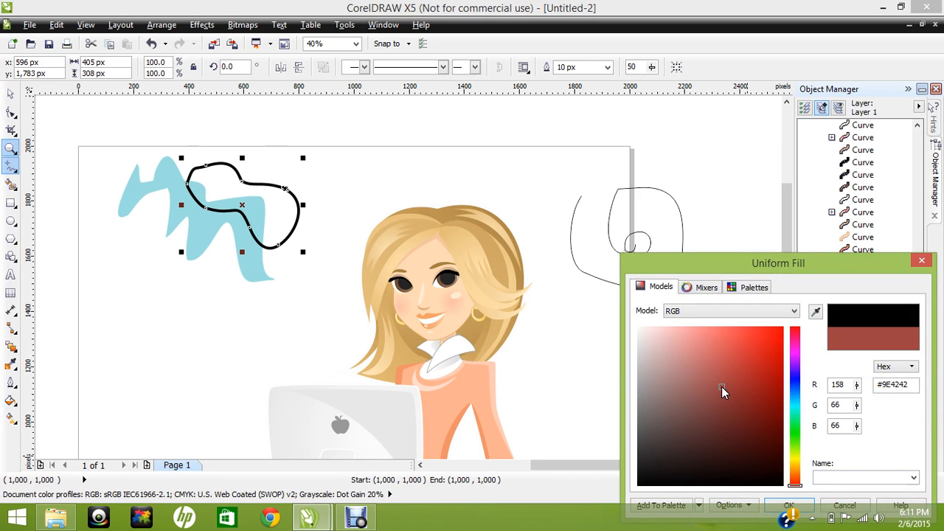
key("Return")
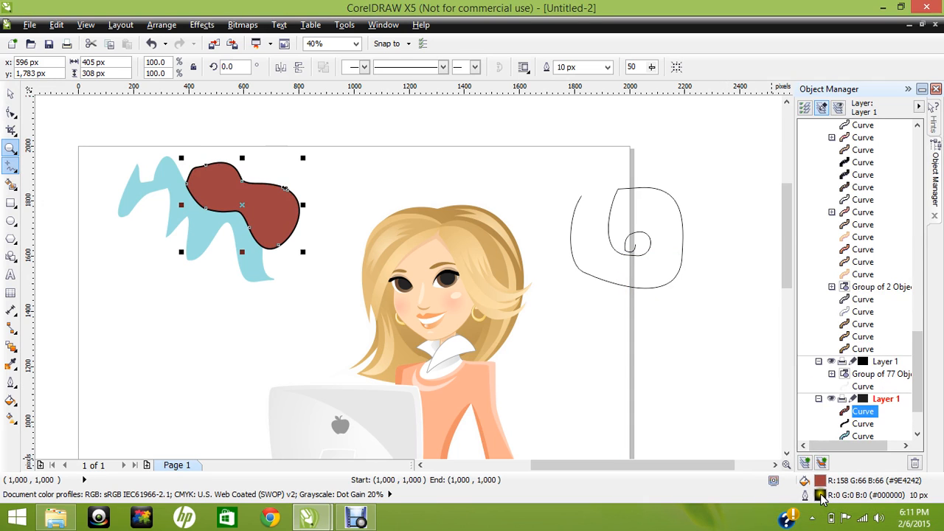
Remove the reddish-brown blob's outline by setting its outline width to None
double_click(820, 495)
left_click(395, 181)
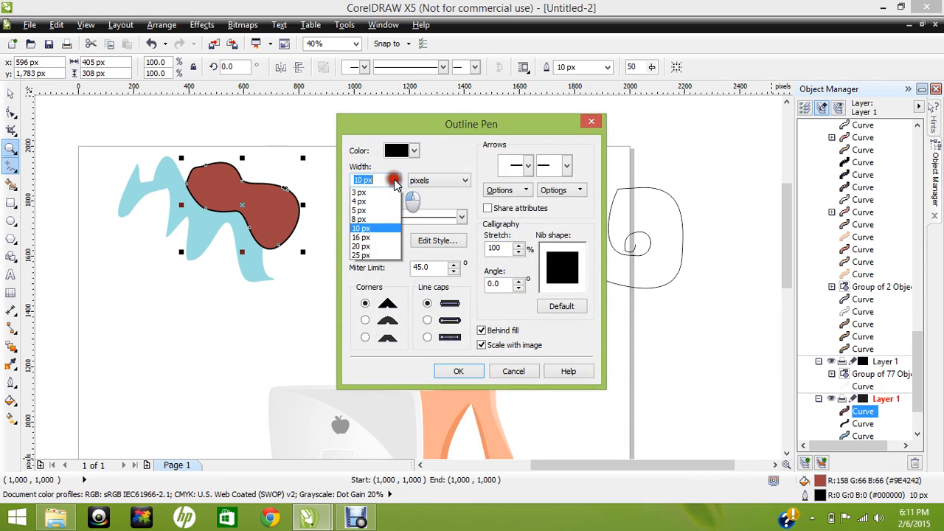
left_click(390, 184)
left_click(456, 371)
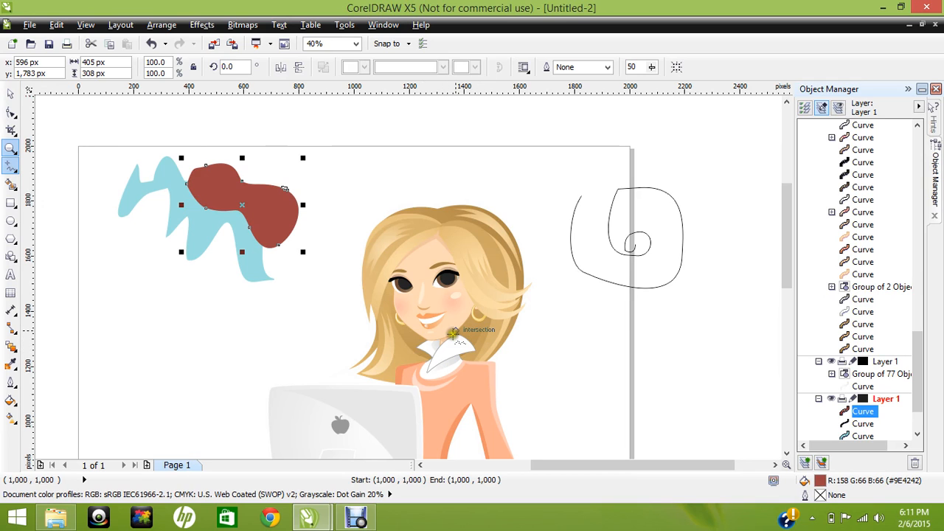
Switch the document's view mode to Enhanced while showing the character's collar in close-up
left_click(11, 146)
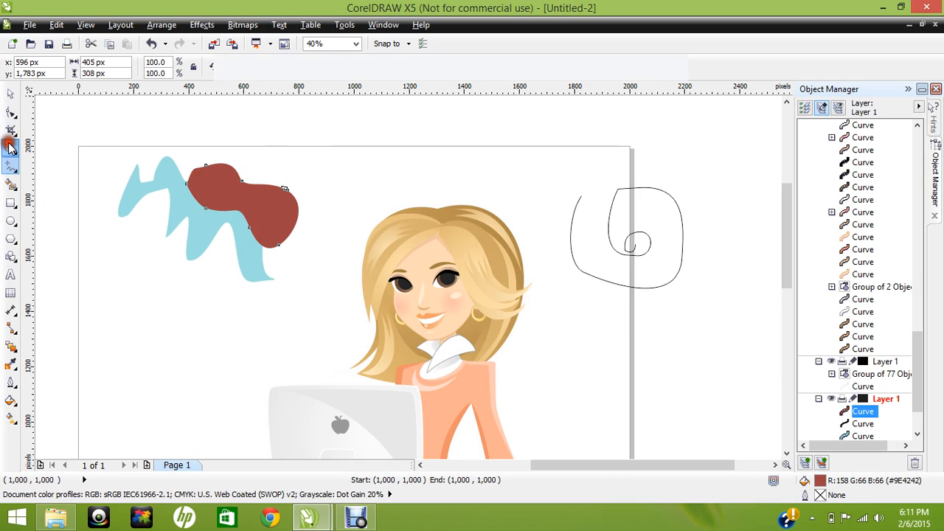
left_click_drag(388, 314, 510, 395)
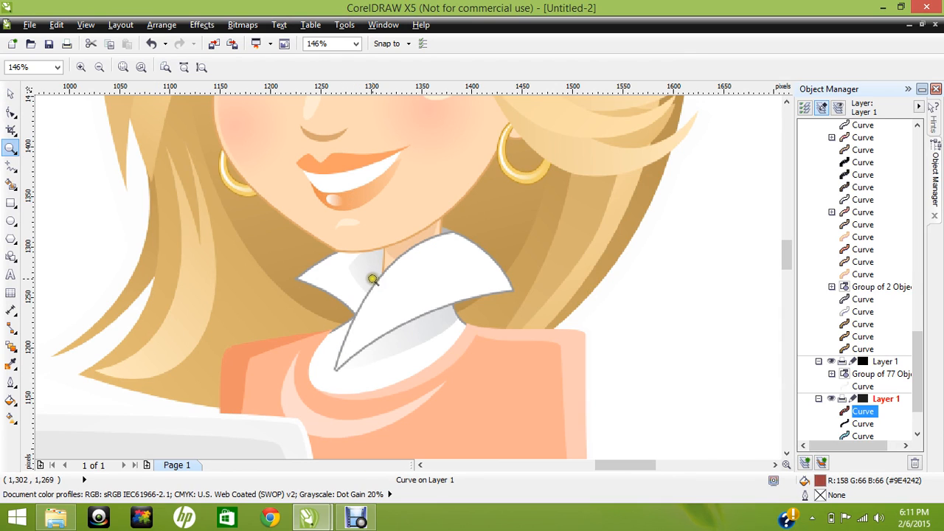
left_click(11, 93)
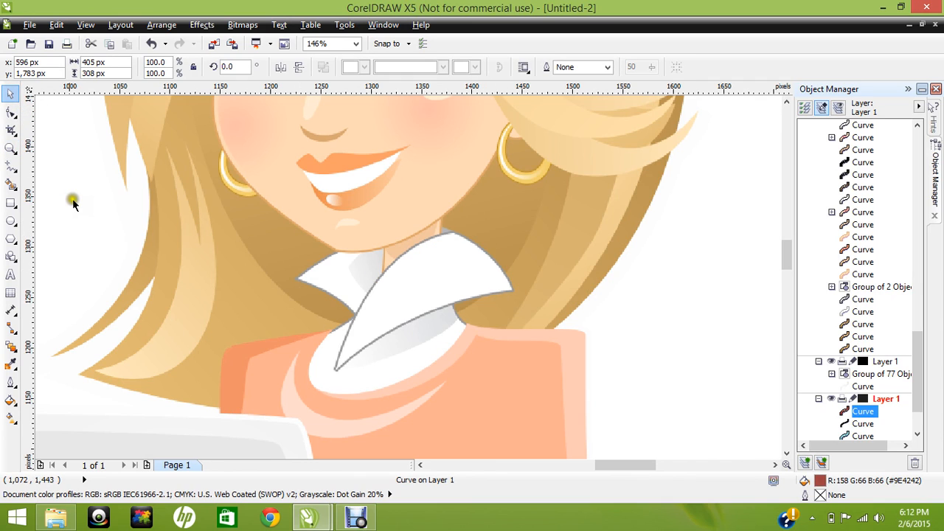
left_click(86, 26)
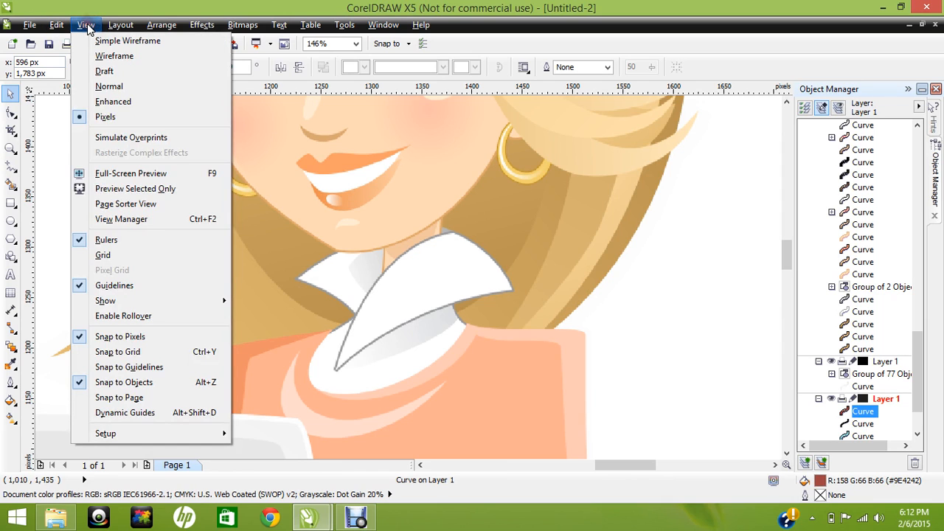
left_click(105, 104)
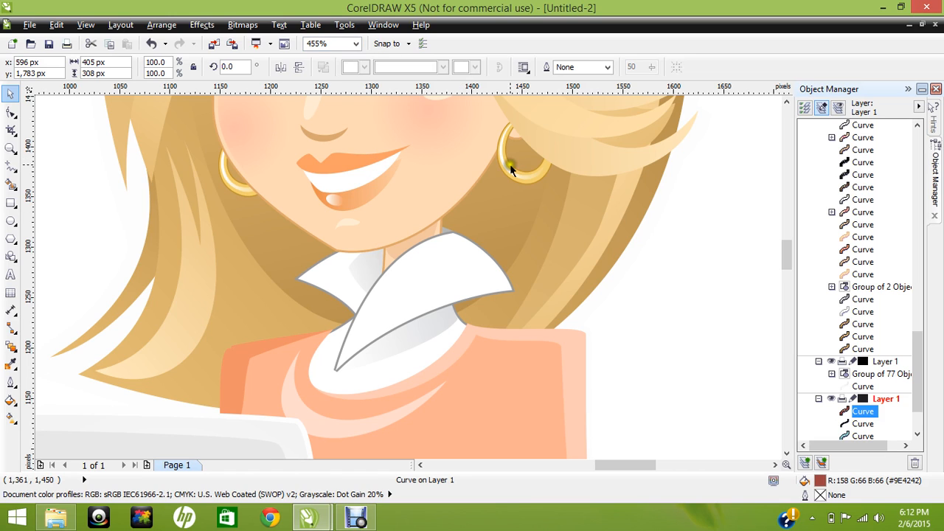
Fit the whole page in view and deselect the reddish-brown blob
left_click(356, 44)
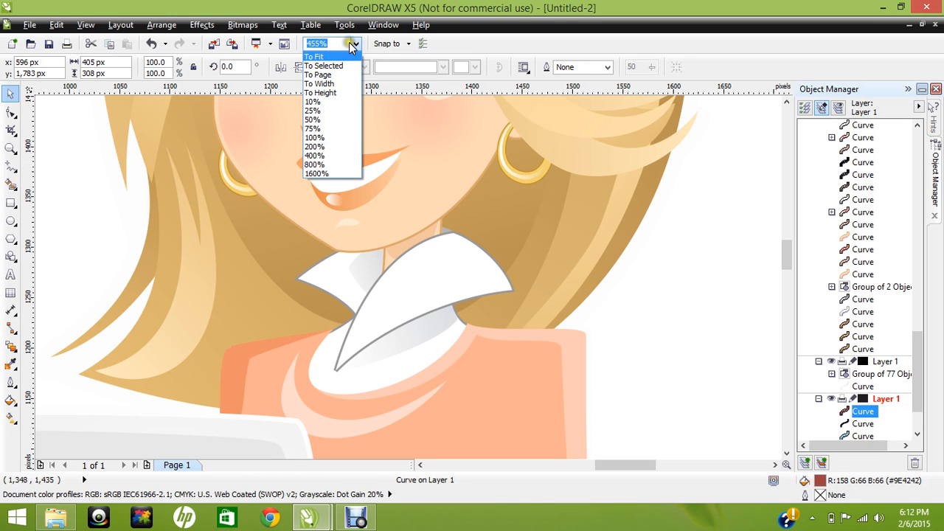
left_click(322, 74)
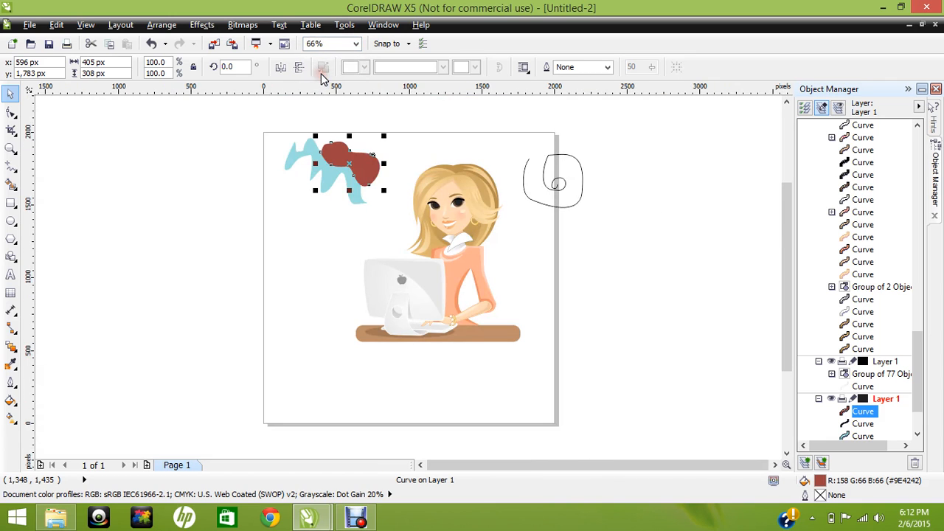
left_click(324, 237)
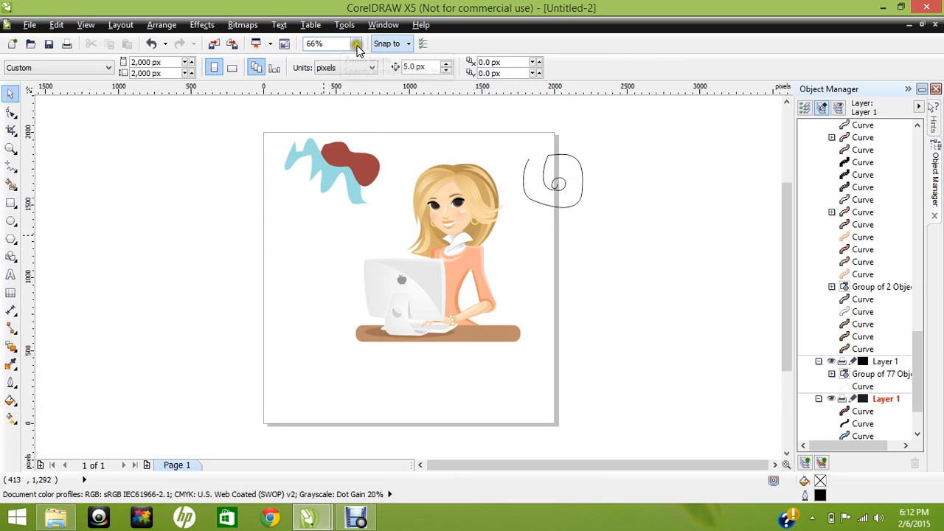
View the drawing at 100%, 800% and 50% zoom
left_click(356, 44)
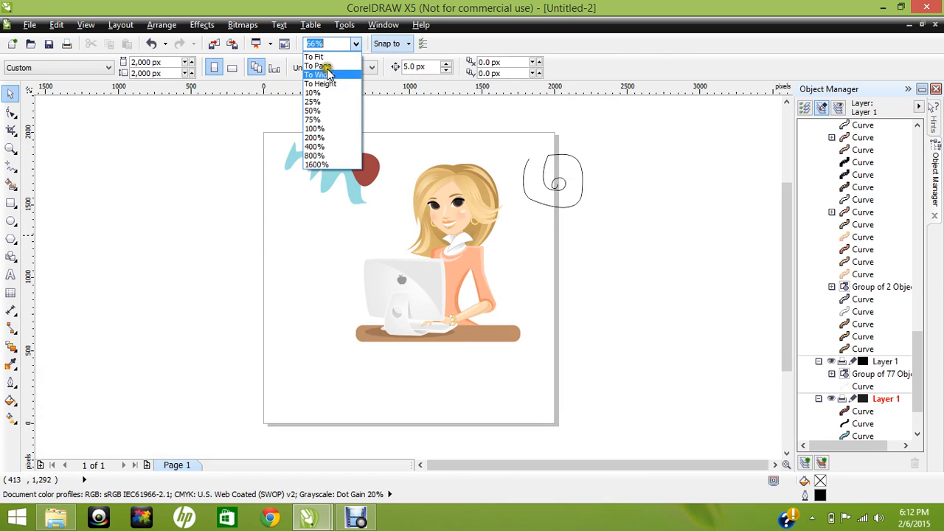
left_click(327, 129)
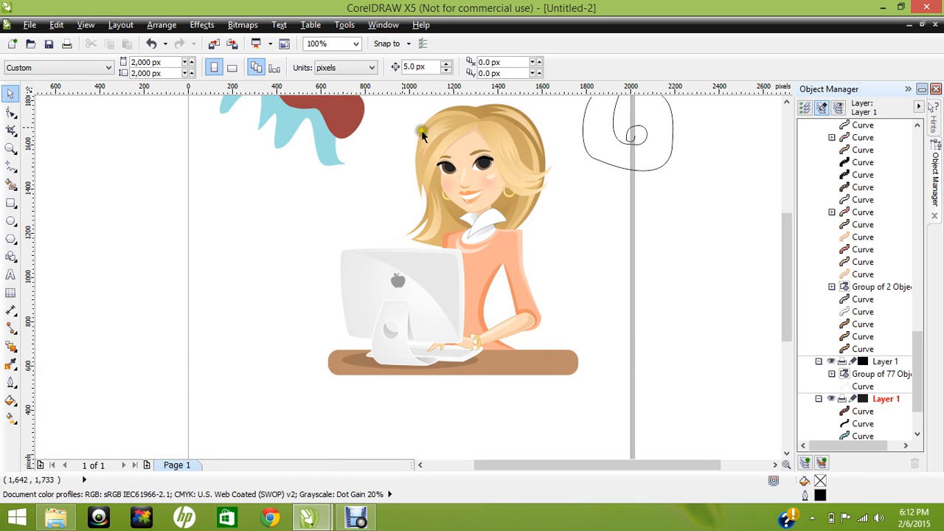
left_click(357, 44)
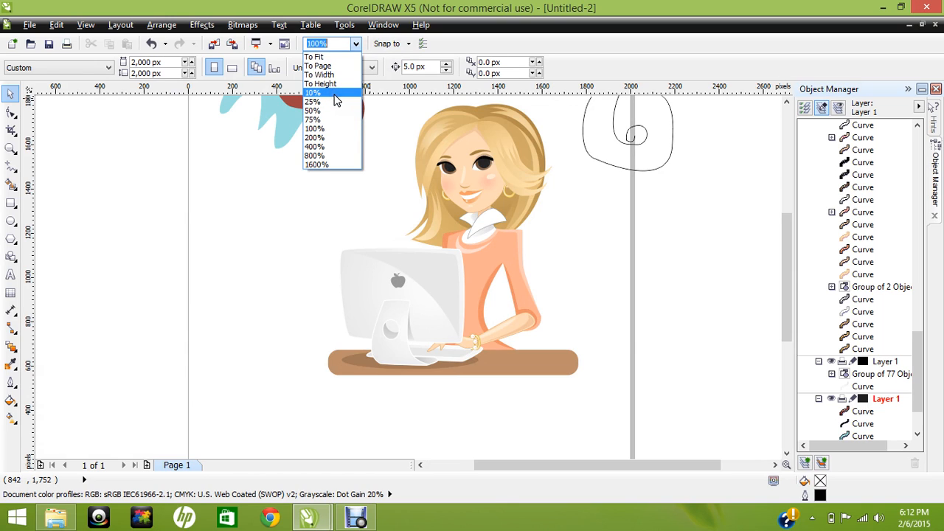
left_click(326, 163)
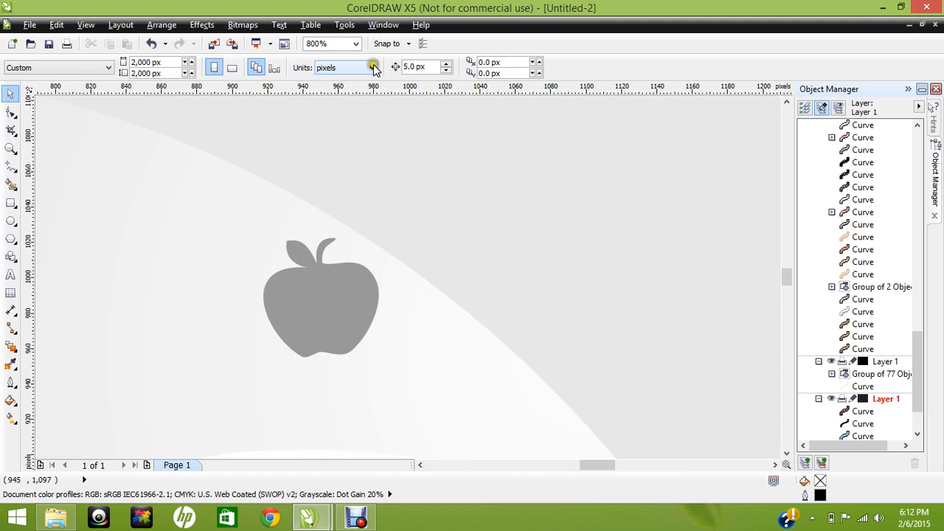
left_click(356, 44)
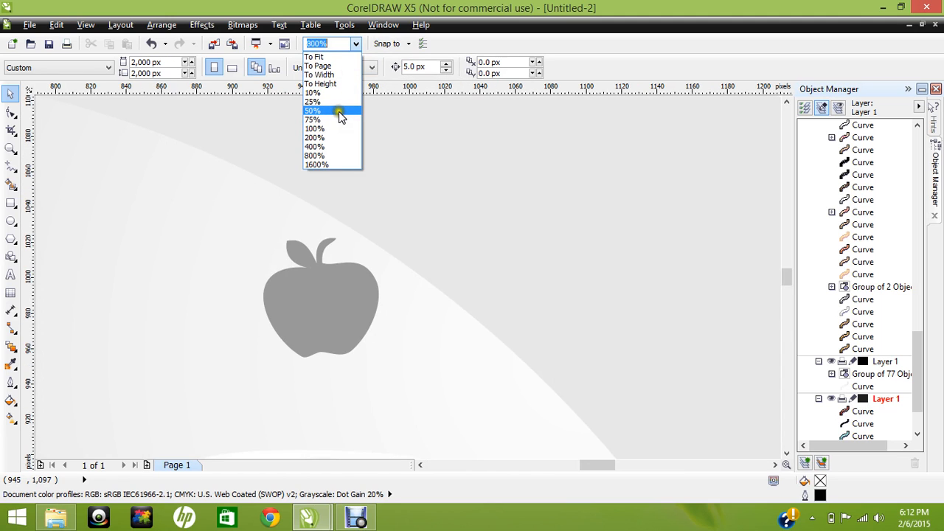
left_click(333, 113)
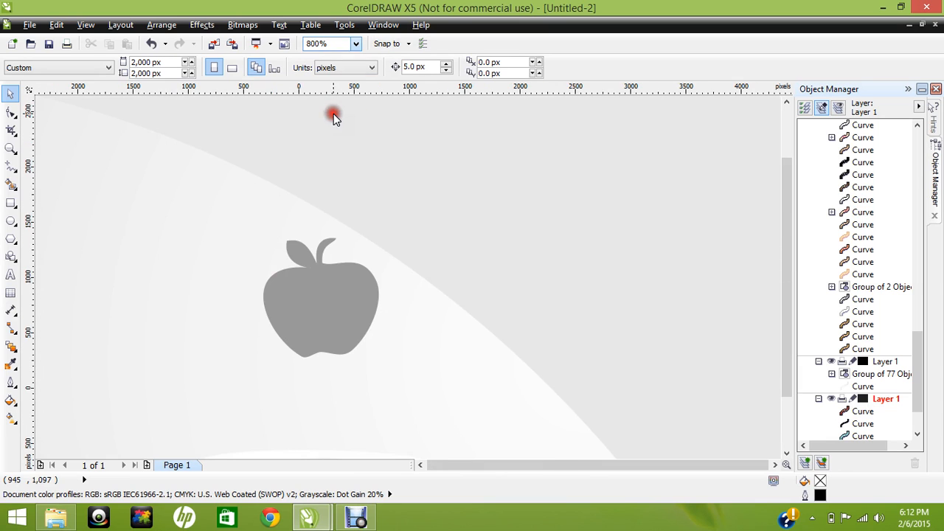
left_click(353, 44)
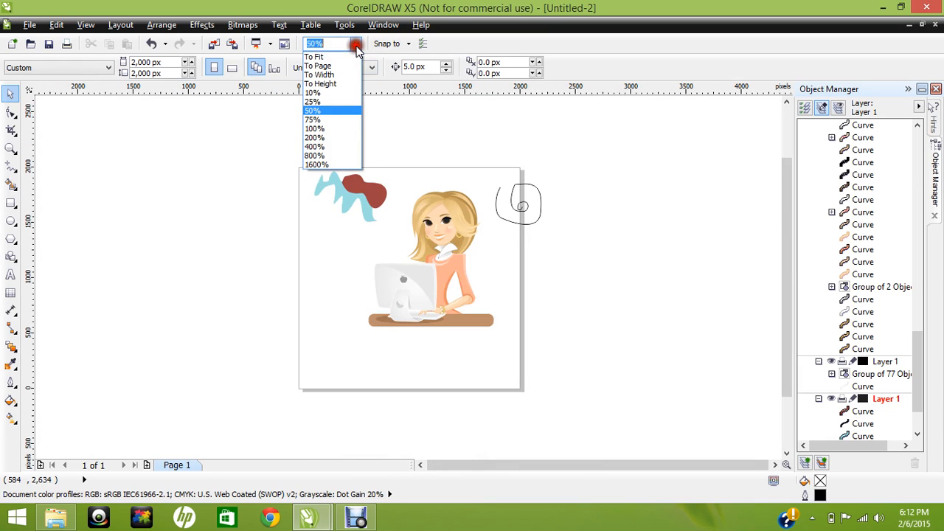
left_click(258, 171)
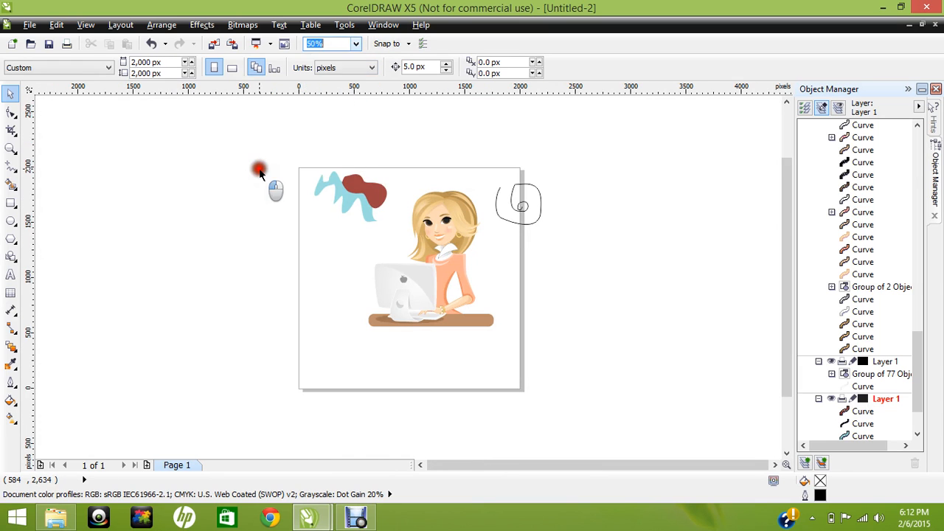
Select the apple logo on the computer, zoom to the selection, and fit all objects in view
left_click(405, 284)
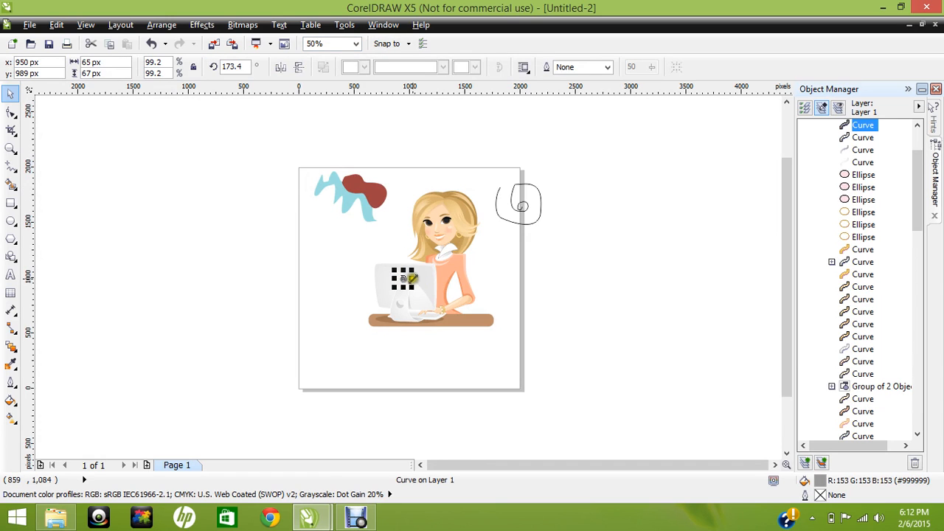
left_click(356, 45)
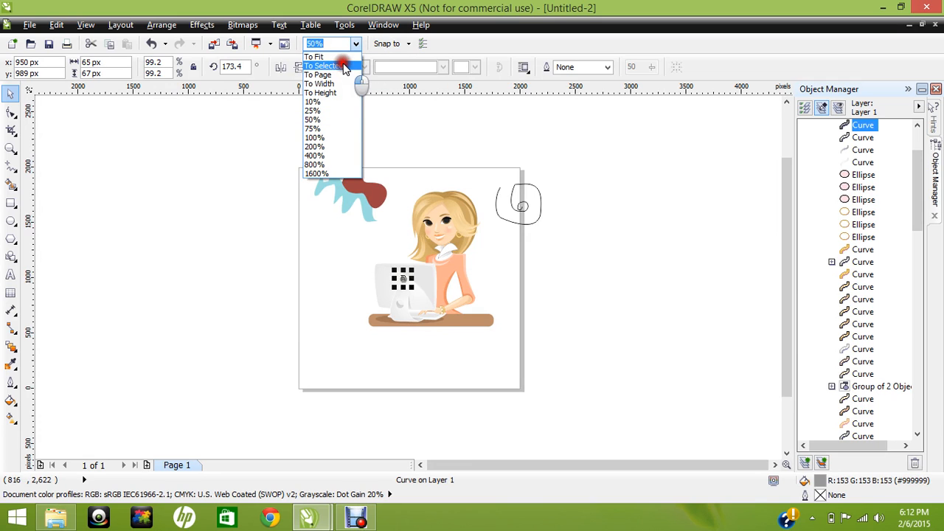
left_click(343, 66)
left_click(355, 45)
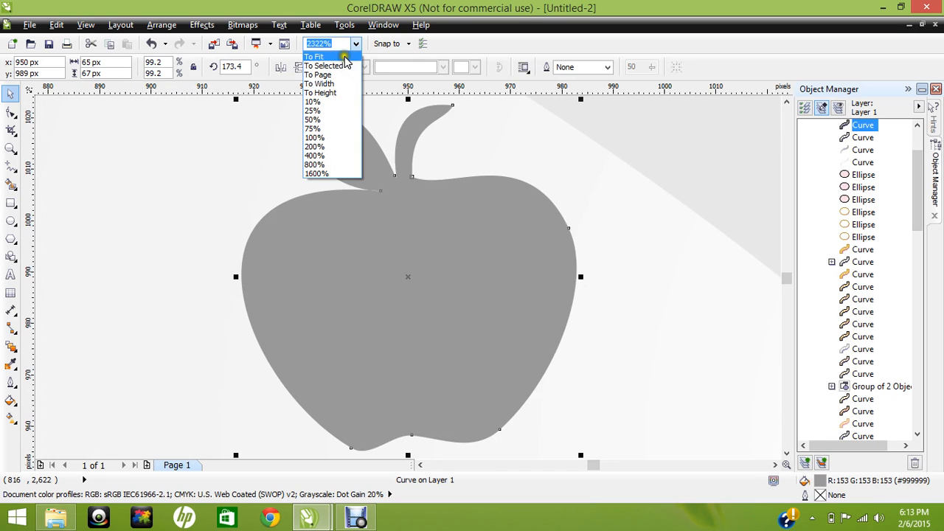
left_click(316, 57)
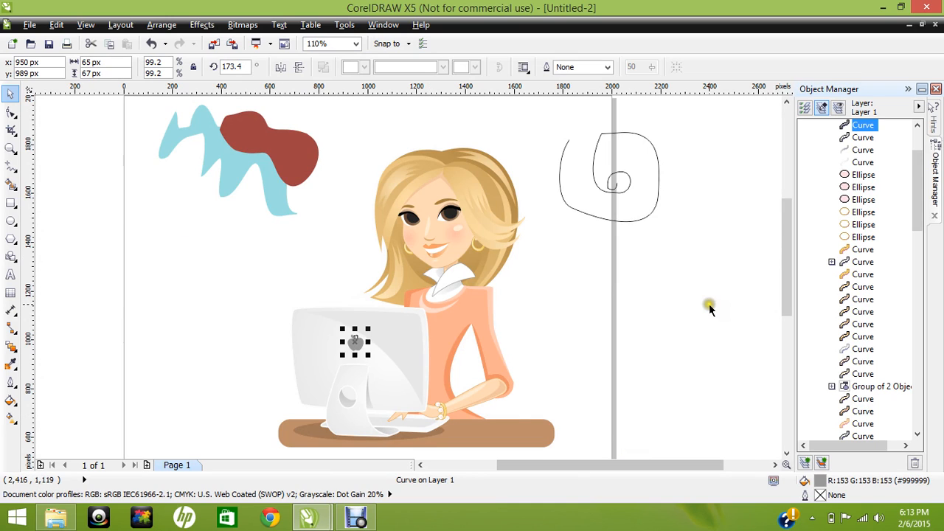
Reposition the reddish-brown blob over the zigzag with its centre at about x 584 px, y 1,774 px, and deselect it
left_click(68, 132)
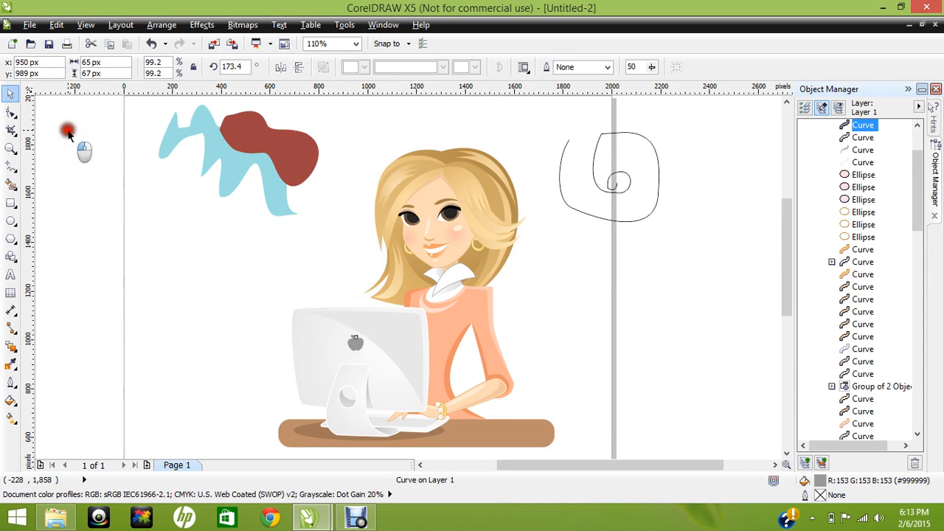
left_click(311, 178)
mouse_move(277, 148)
left_mouse_down()
mouse_move(288, 167)
mouse_move(270, 151)
left_mouse_up()
left_click(249, 238)
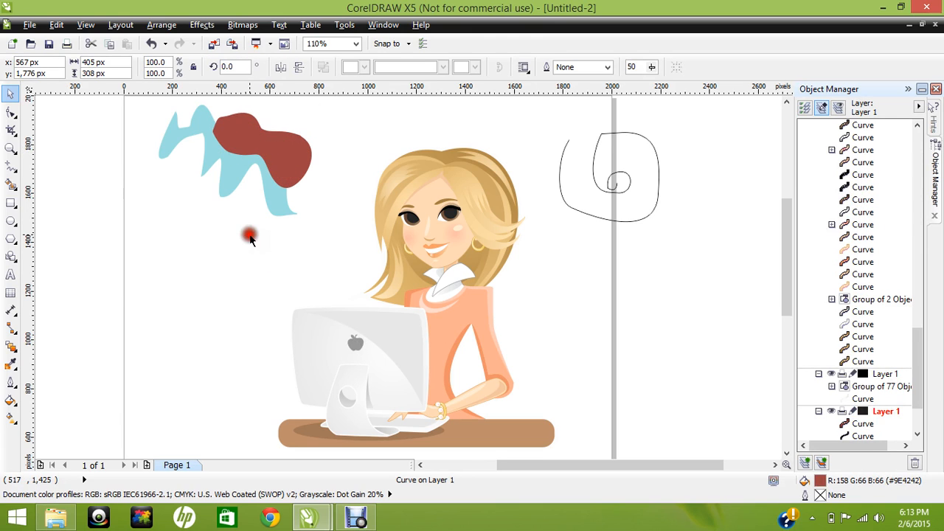
left_click(275, 164)
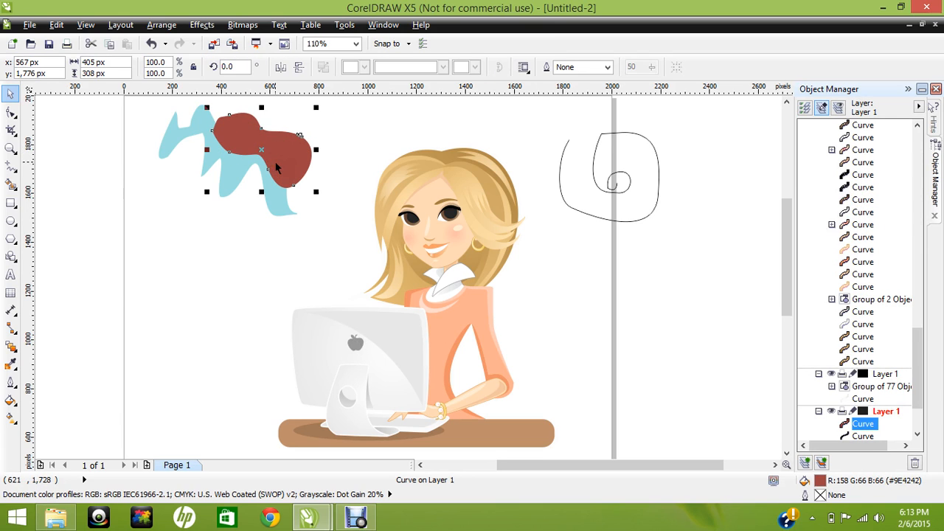
mouse_move(281, 179)
left_mouse_down()
mouse_move(312, 199)
mouse_move(313, 174)
mouse_move(295, 176)
mouse_move(284, 164)
left_mouse_up()
left_click(323, 217)
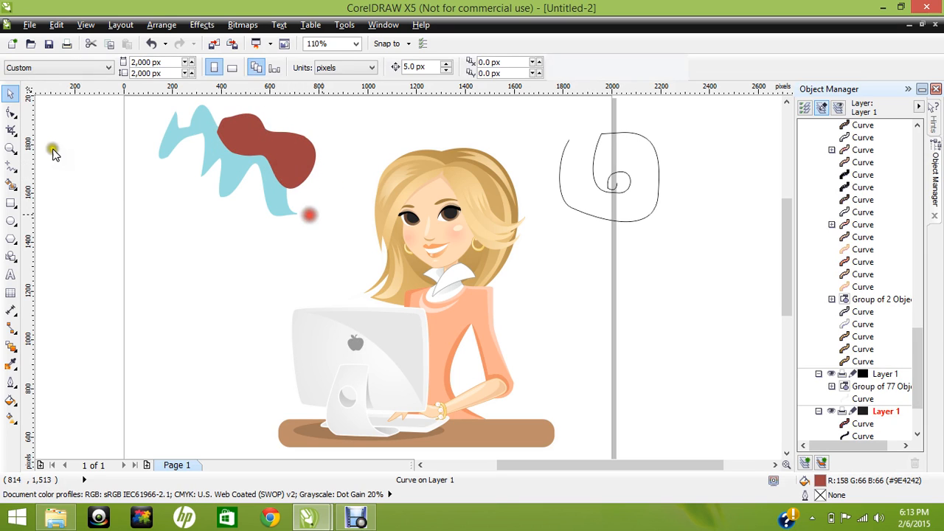
Nudge the character's upper lip horizontally to the right in 5 px steps and back again by the same amount
left_click(10, 148)
left_click_drag(411, 221, 456, 280)
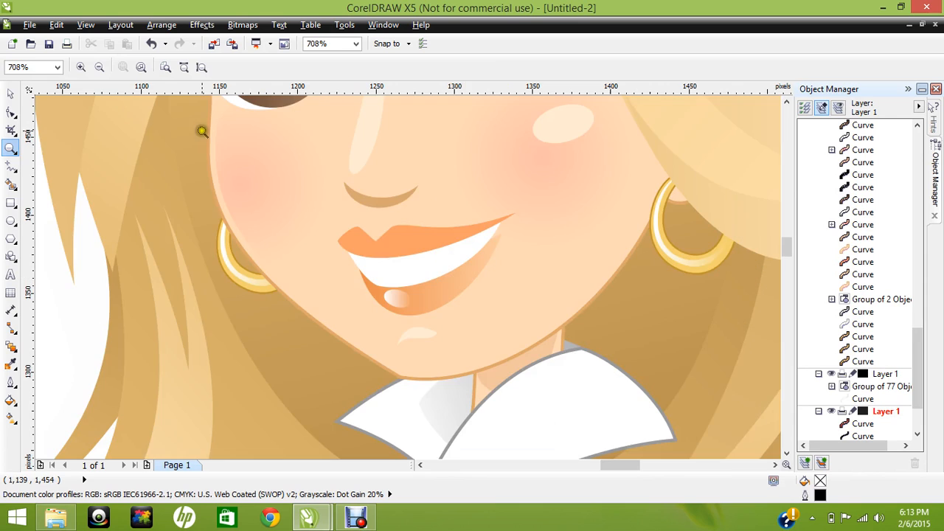
left_click(12, 93)
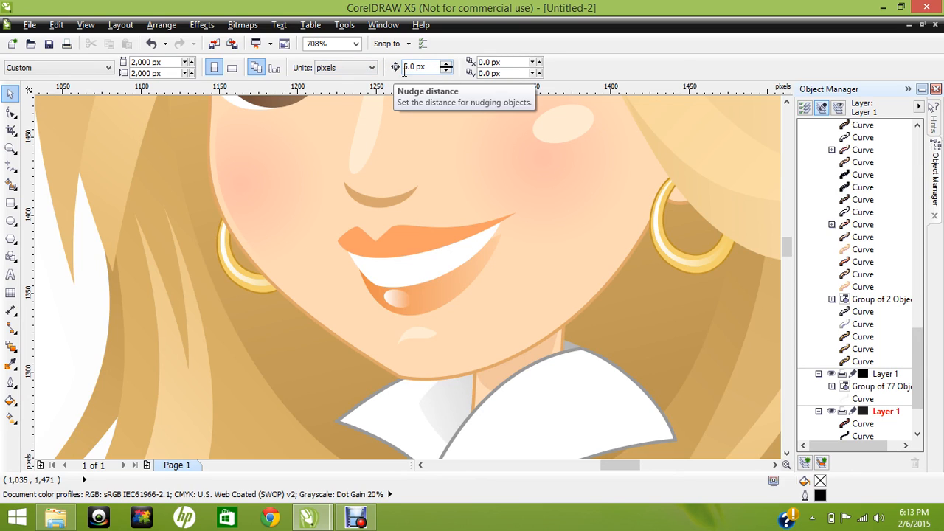
left_click(400, 244)
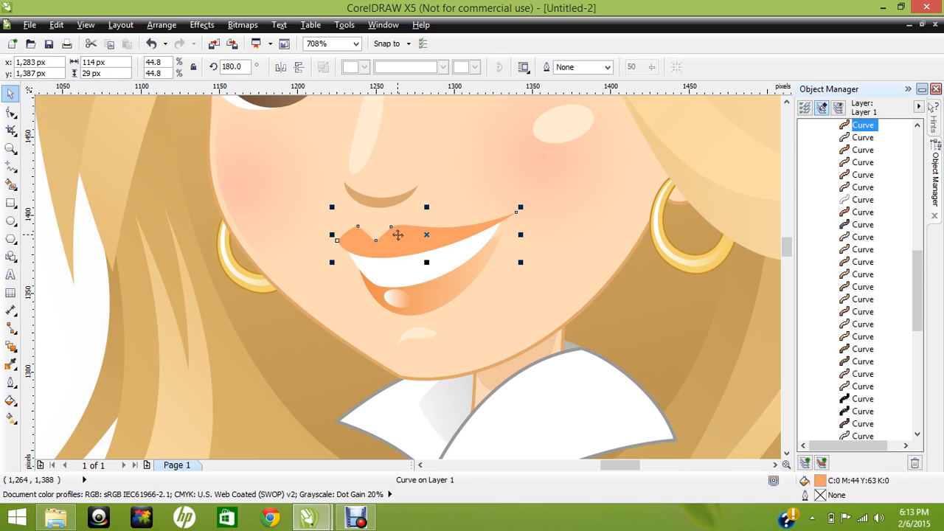
key("Right")
key("Right")
key("Right")
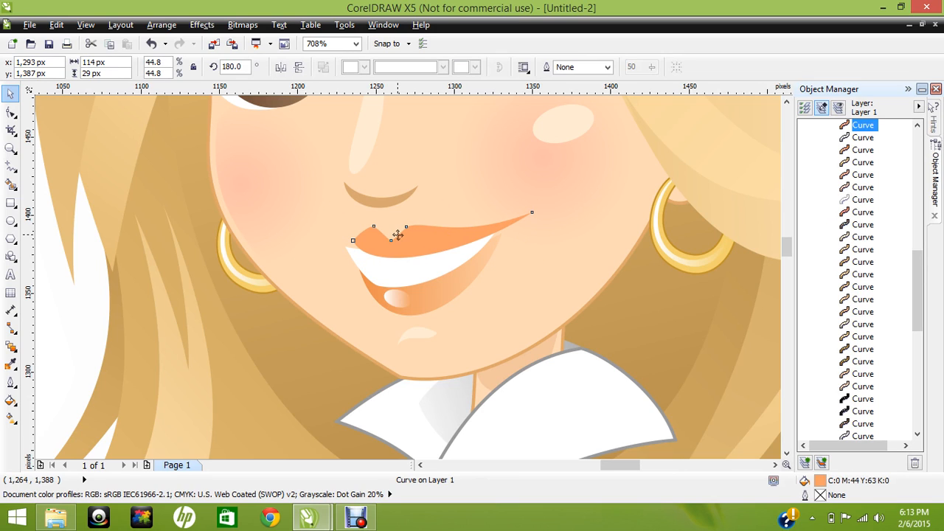
key("Left")
key("Left")
key("Left")
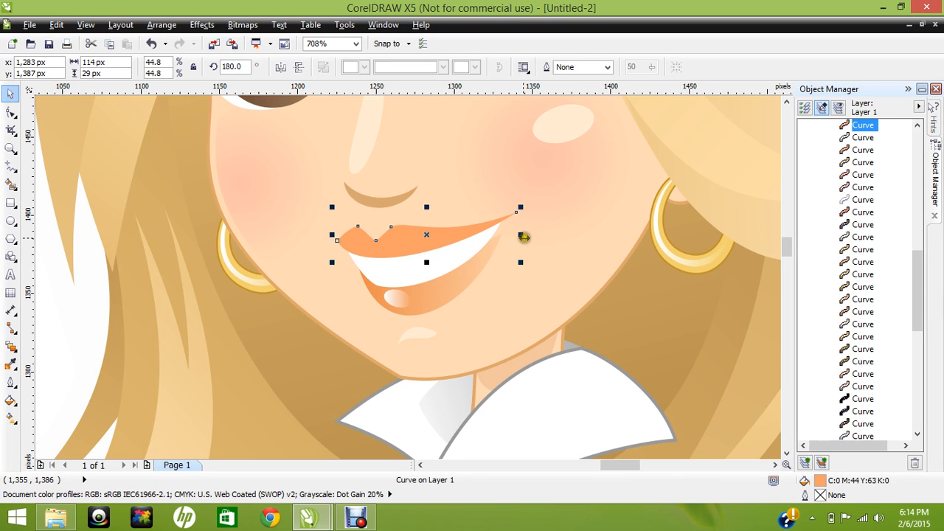
Clear the selection on the character and set the nudge distance to 1.0 px
left_click(552, 271)
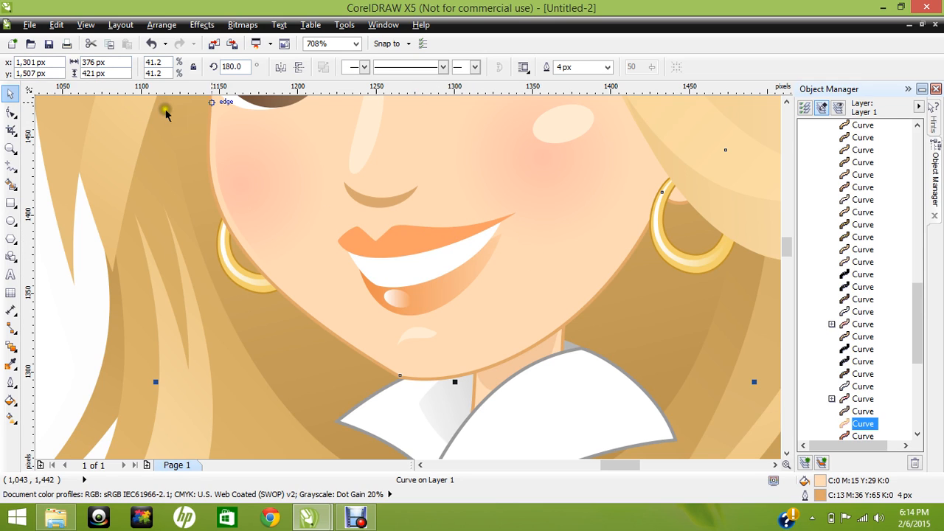
left_click(72, 236)
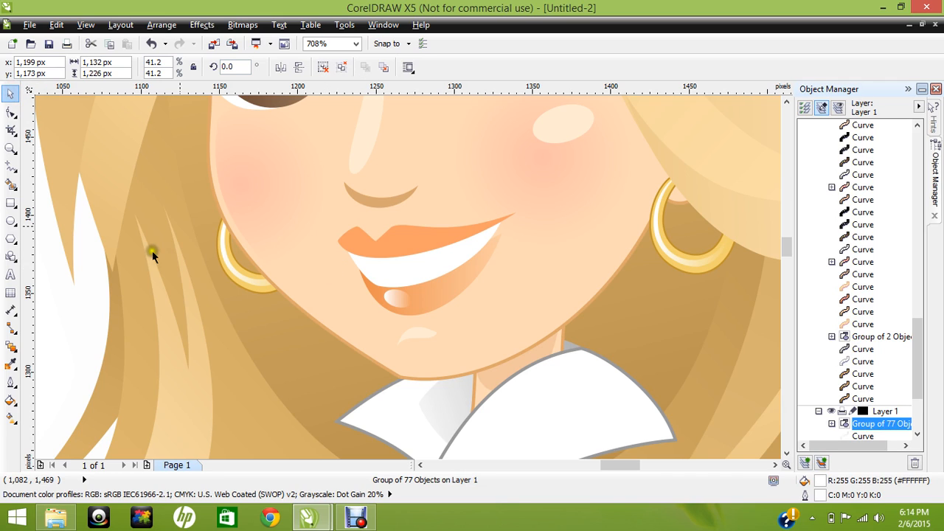
key("Escape")
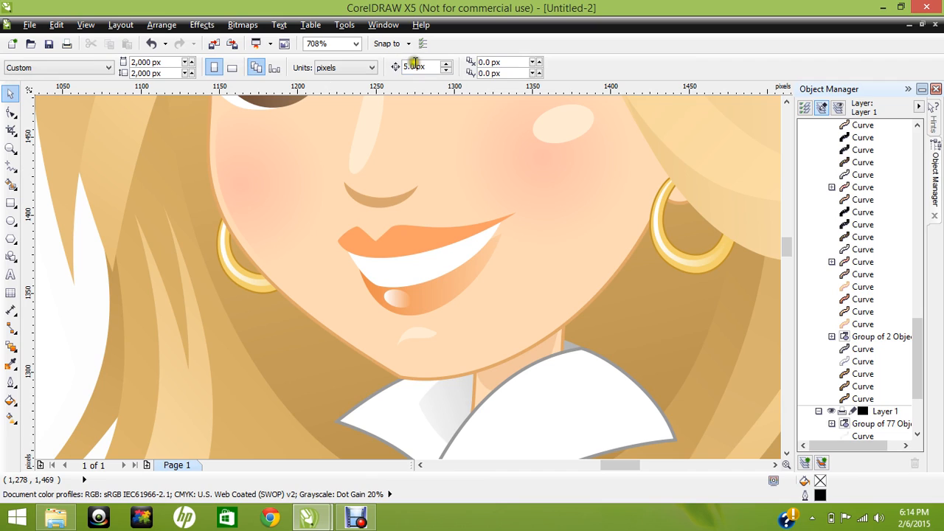
left_click(402, 66)
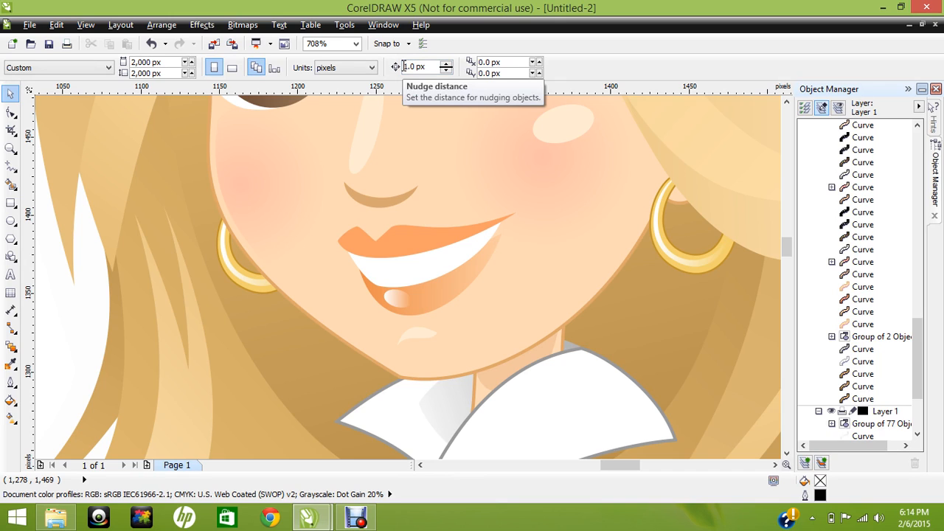
left_click_drag(404, 67, 462, 72)
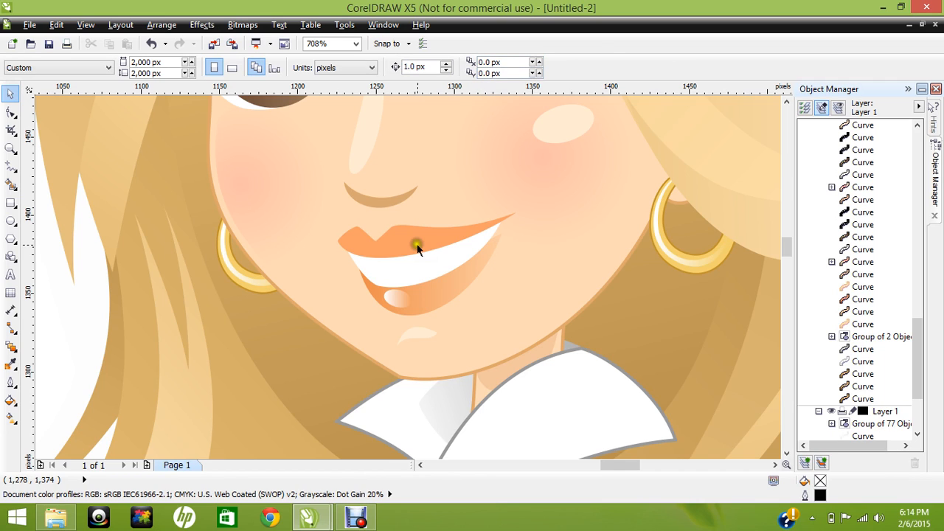
Fit all objects in view and show the character's head in close-up at about 302% zoom
left_click(355, 44)
left_click(339, 59)
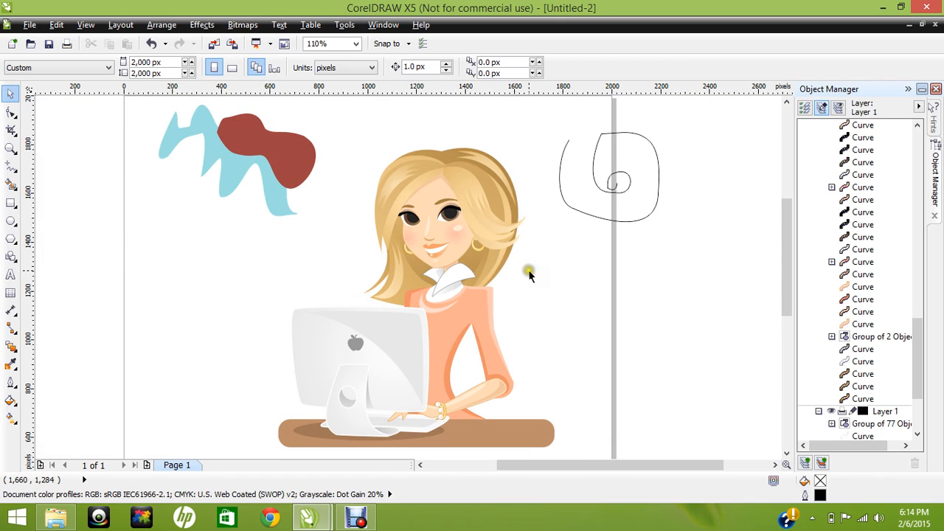
left_click(10, 148)
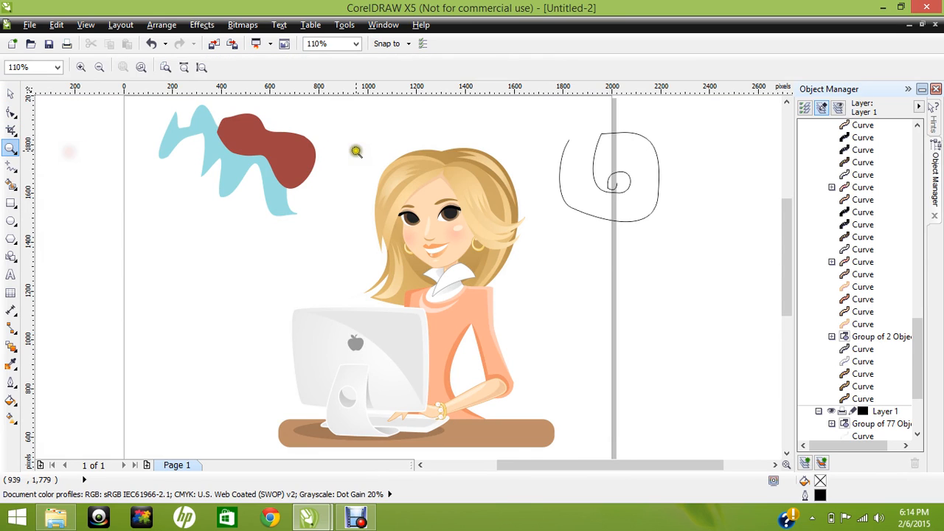
left_click_drag(356, 152, 516, 277)
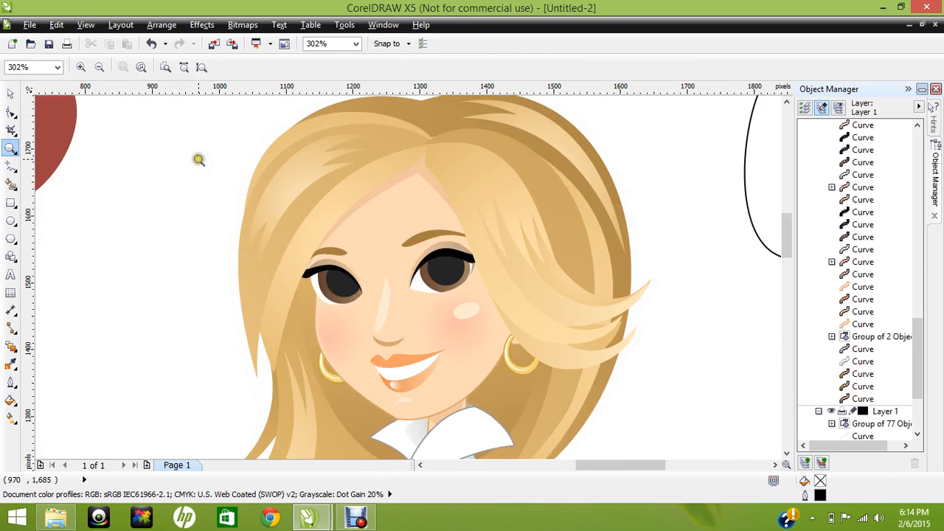
left_click(9, 93)
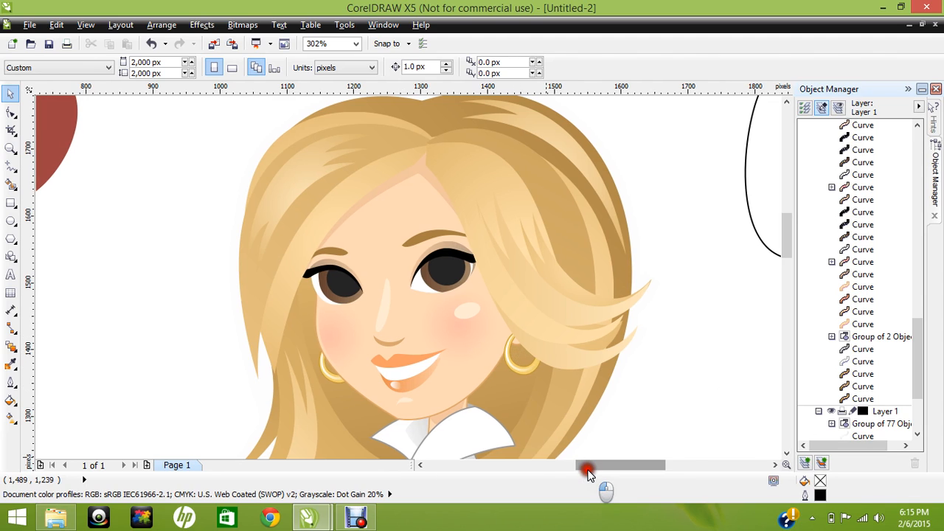
Select the reddish-brown blob overlapping the zigzag and show its layer's entries in the object list
left_click(550, 464)
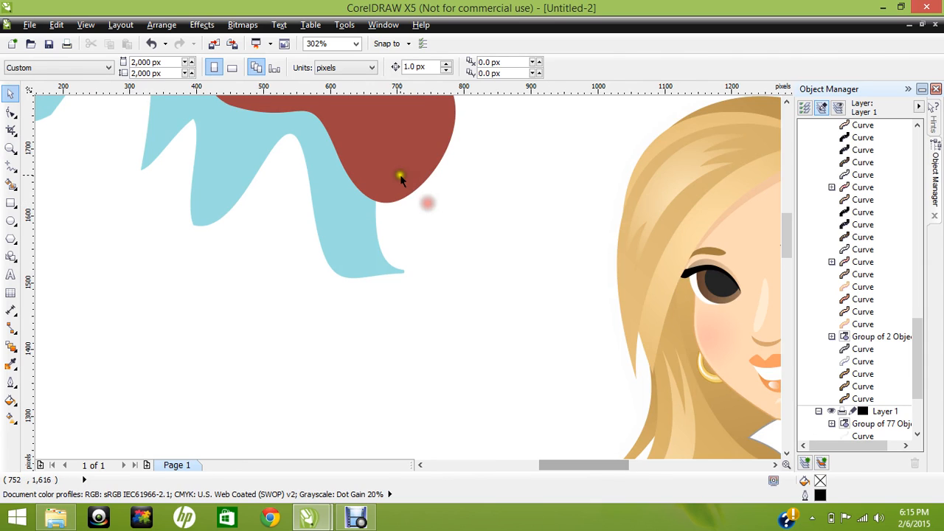
left_click(399, 177)
left_click_drag(786, 244, 787, 228)
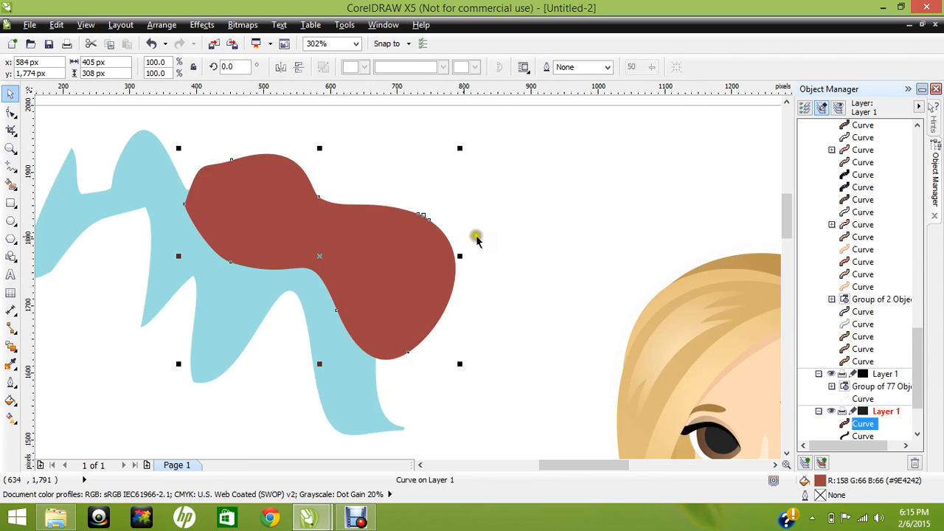
left_click(359, 264)
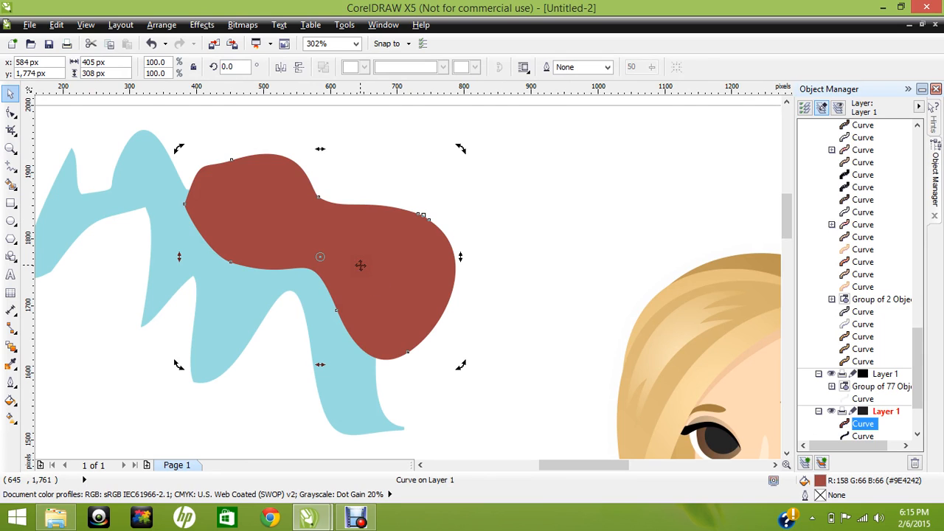
left_click(509, 270)
left_click(381, 255)
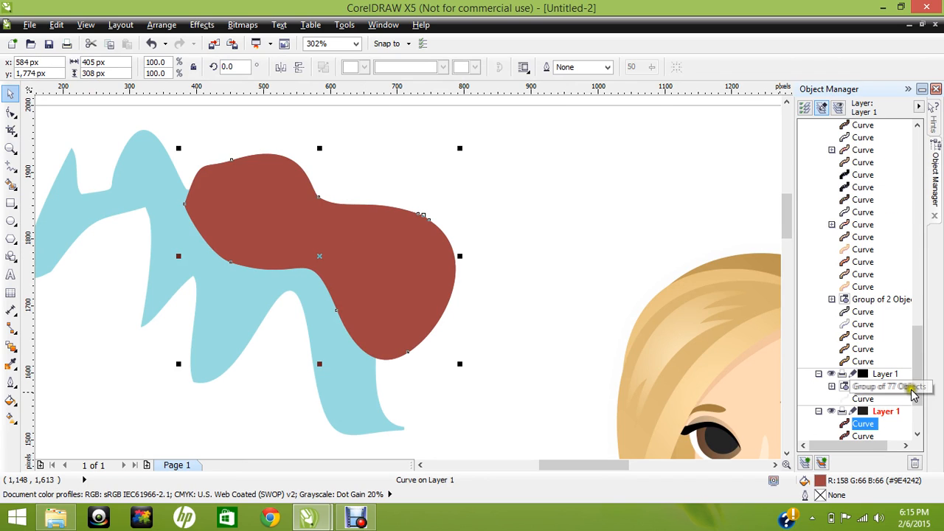
scroll(921, 389, "down", 2)
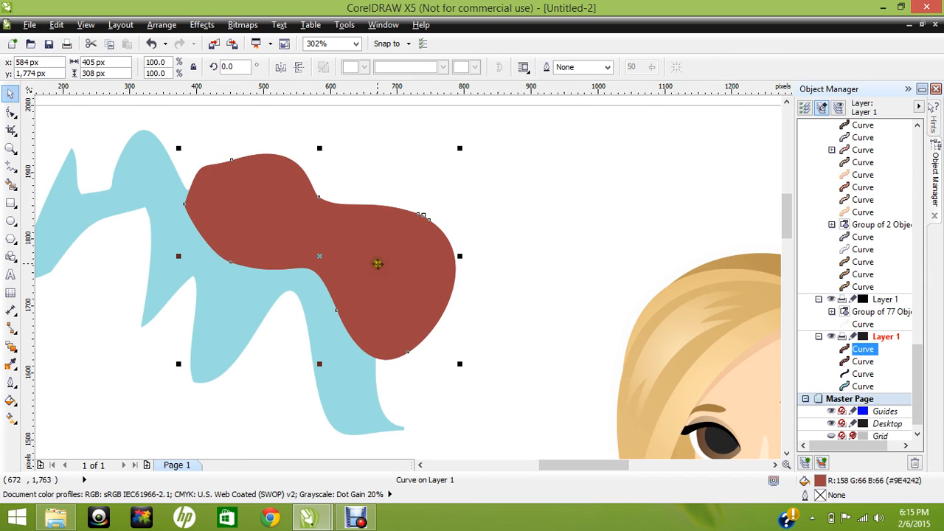
Move the reddish-brown blob's copy to about x 971 px, y 1,826 px, beside the original, and clear the selection
left_click_drag(374, 261, 619, 219)
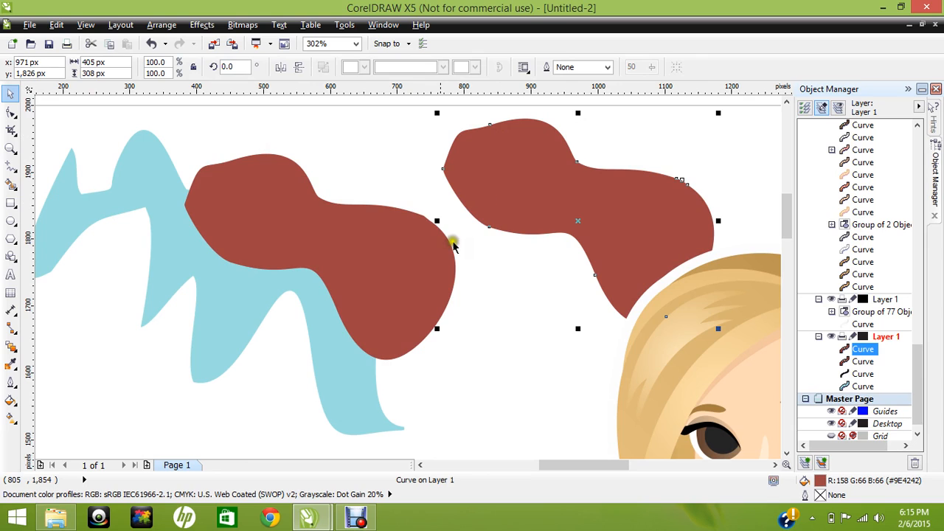
left_click(376, 179)
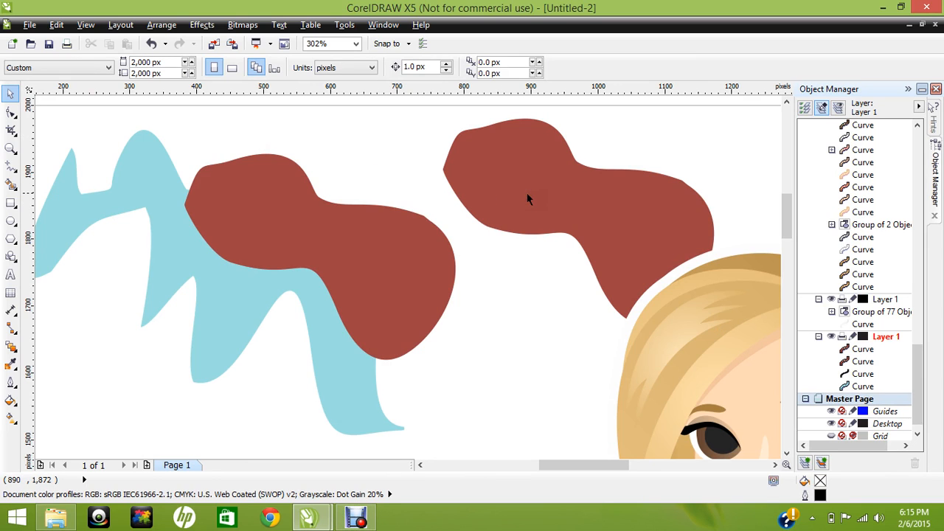
Set the horizontal duplicate distance to 10.0 px
left_click(483, 62)
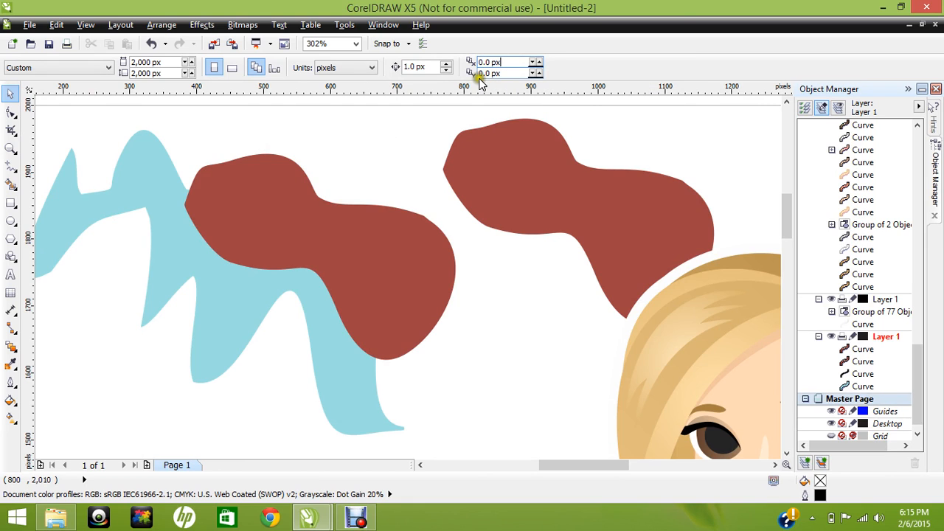
left_click(489, 73)
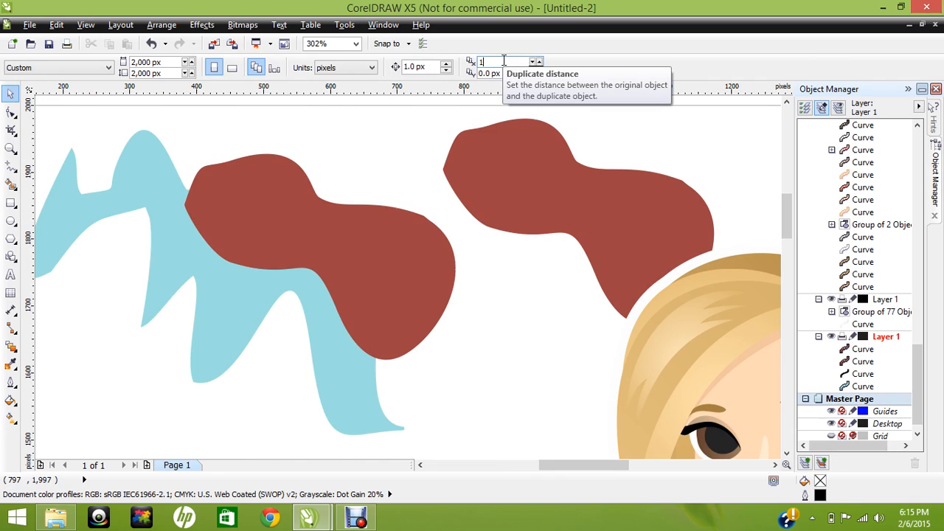
left_click(530, 75)
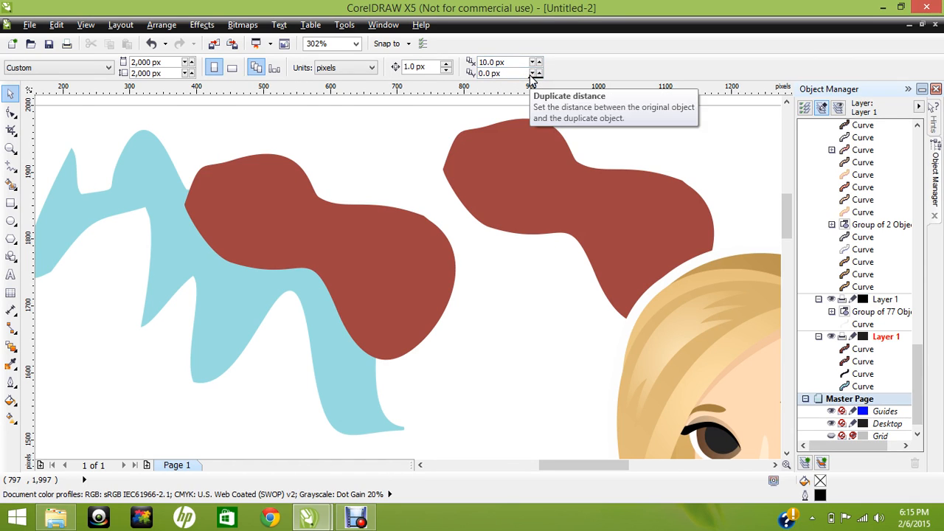
left_click(502, 347)
Duplicate the original reddish-brown blob at the set offset, and delete that duplicate after shifting it slightly
left_click(360, 271)
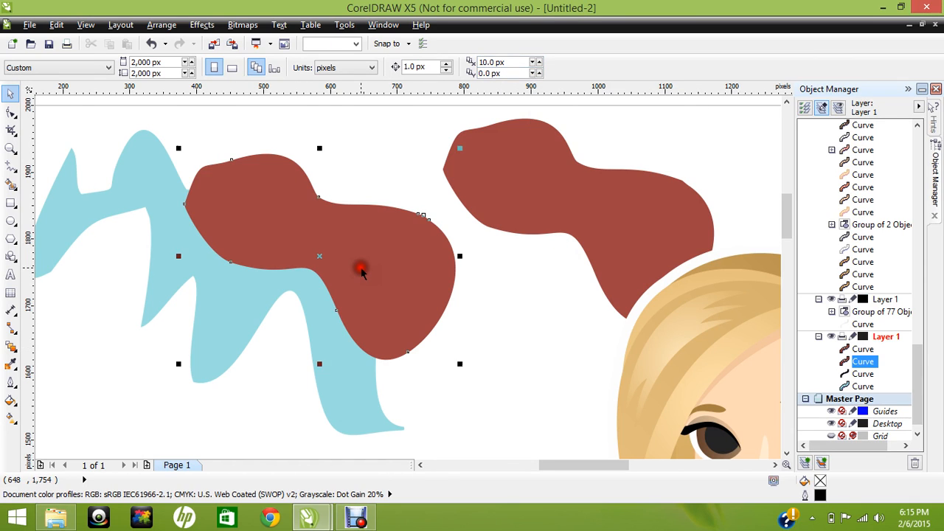
key("ctrl+d")
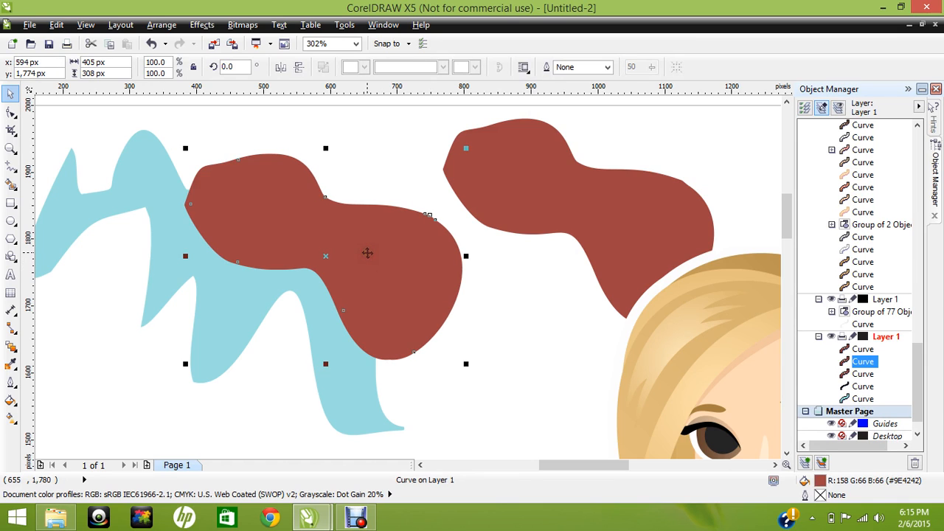
mouse_move(367, 253)
left_mouse_down()
mouse_move(388, 238)
mouse_move(356, 251)
mouse_move(376, 248)
left_mouse_up()
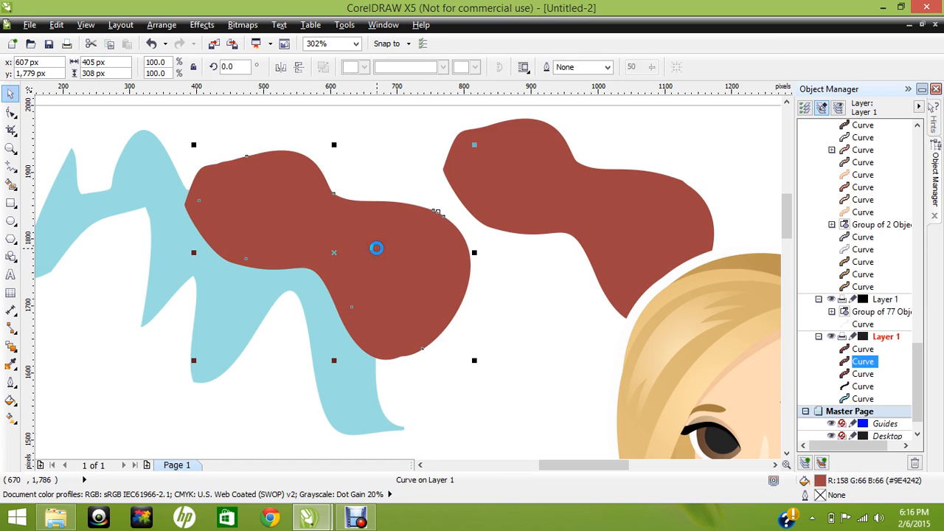
key("Delete")
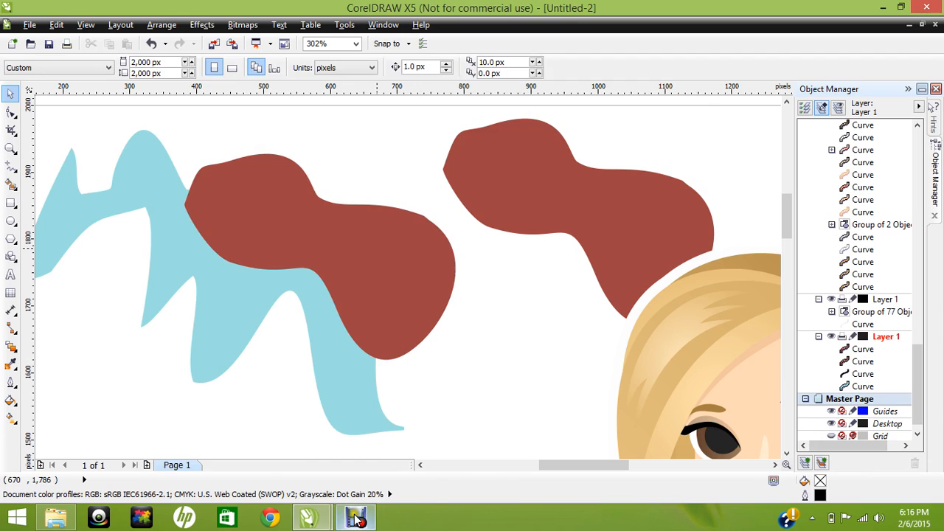
mouse_move(356, 518)
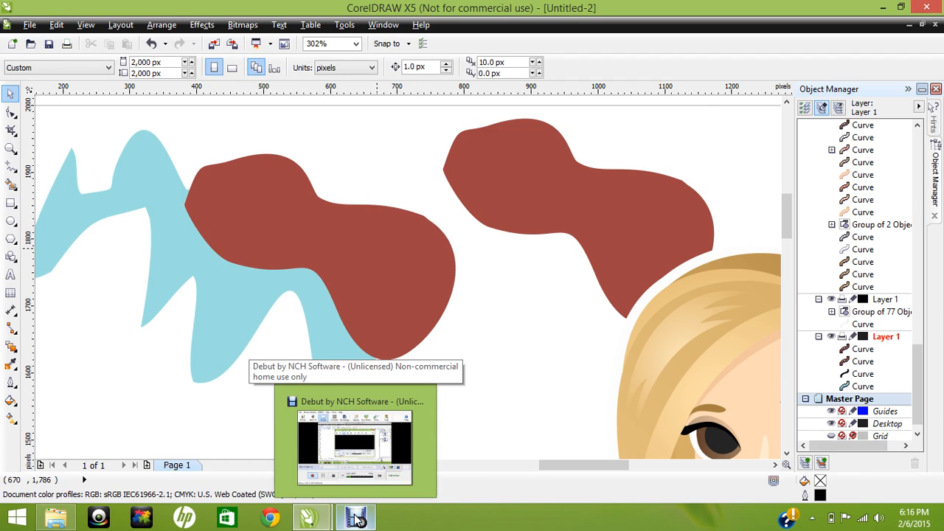
left_click(367, 435)
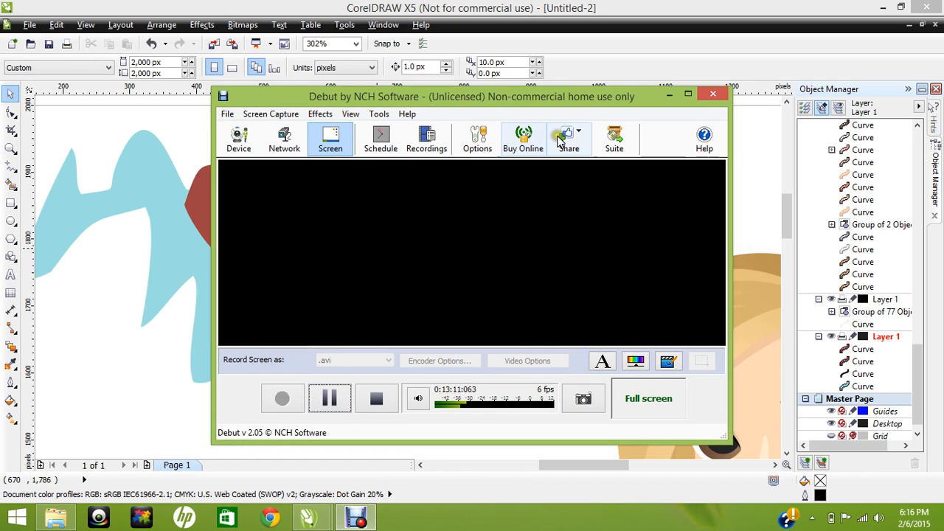
left_click(668, 94)
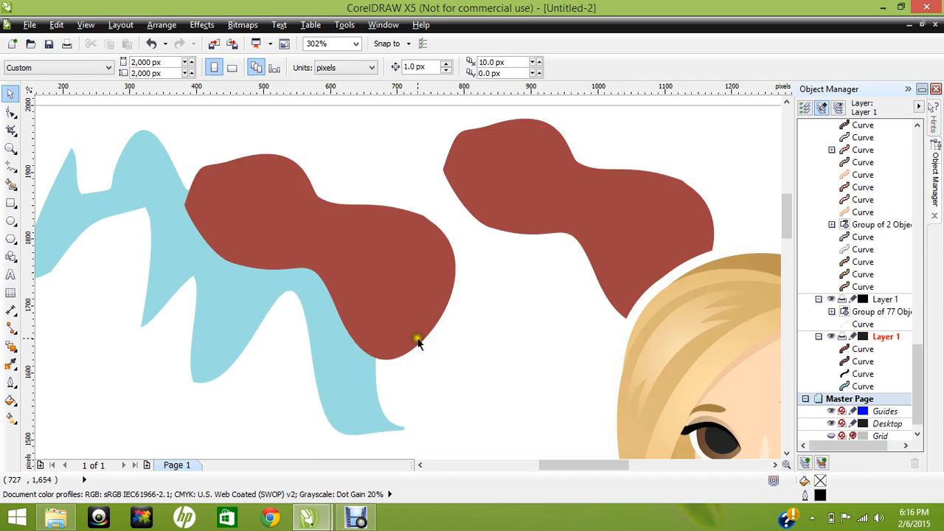
Delete the reddish-brown blob copy that reaches behind the character's hair, leaving the original over the zigzag
left_click(521, 401)
mouse_move(786, 234)
left_mouse_down()
mouse_move(786, 204)
mouse_move(789, 253)
left_mouse_up()
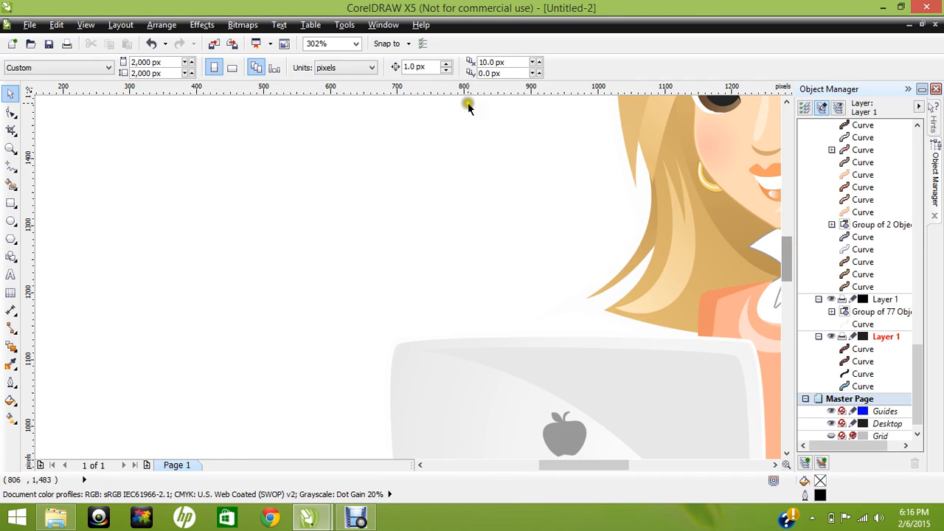
left_click(355, 44)
left_click(327, 57)
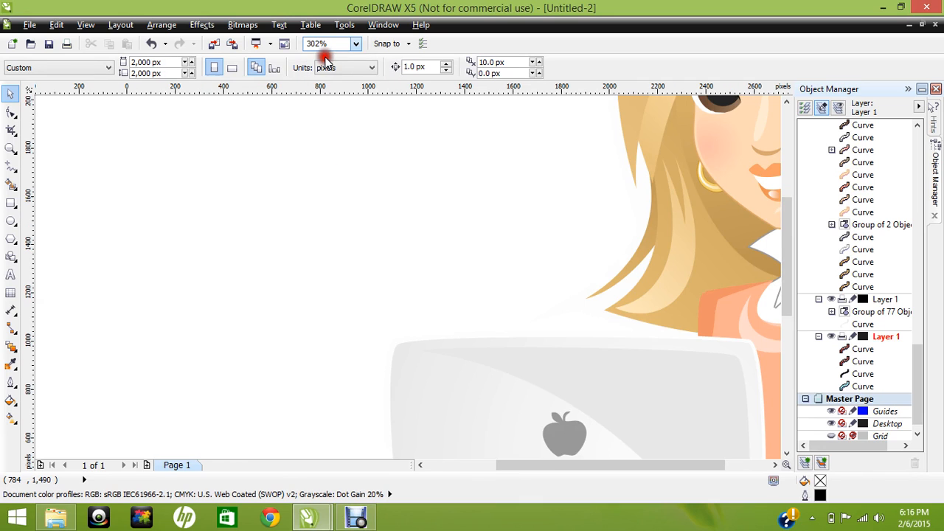
left_click(368, 131)
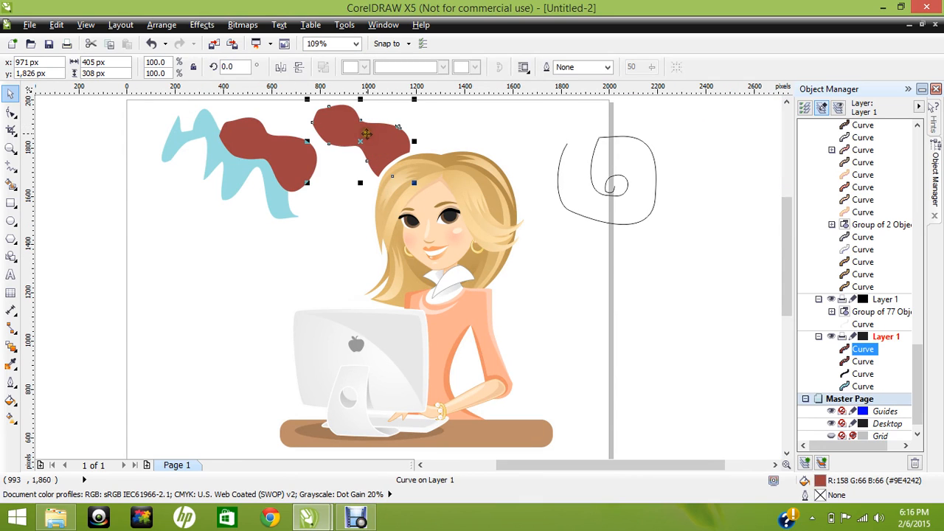
key("Delete")
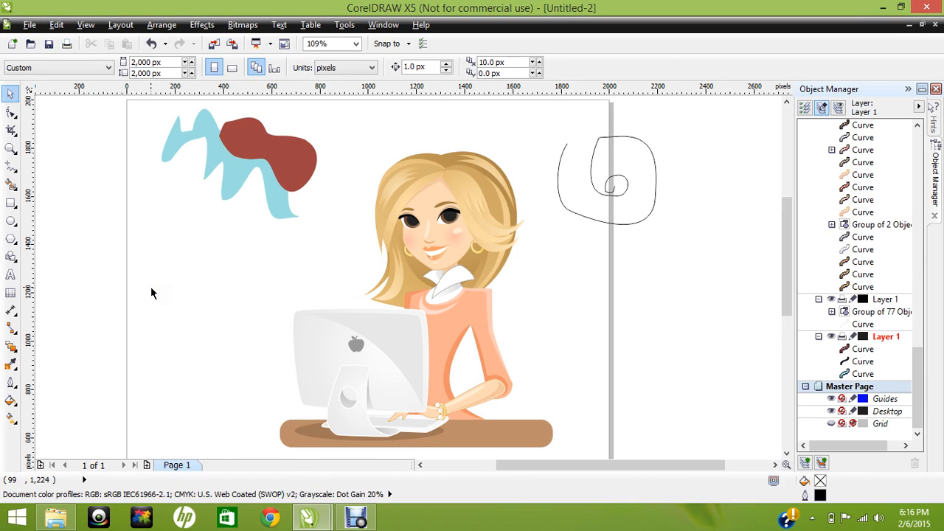
key("ctrl+z")
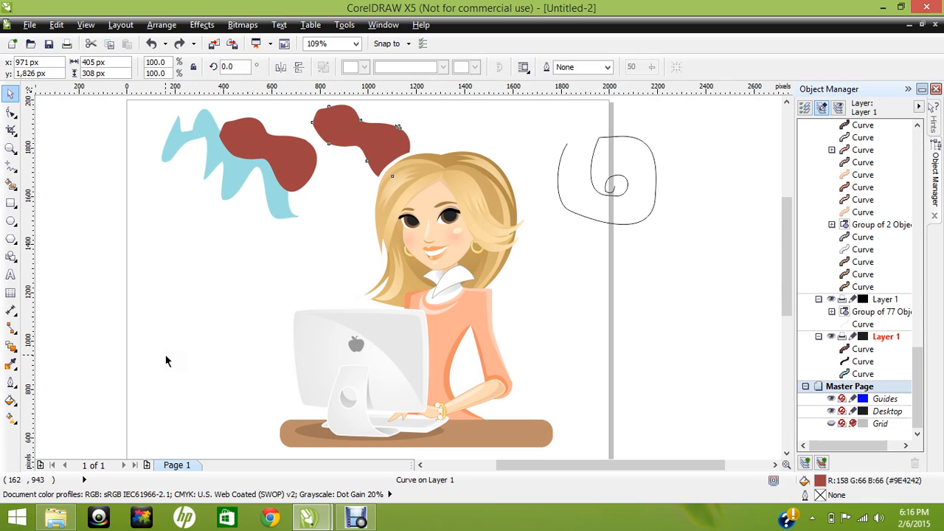
key("Delete")
left_click(183, 279)
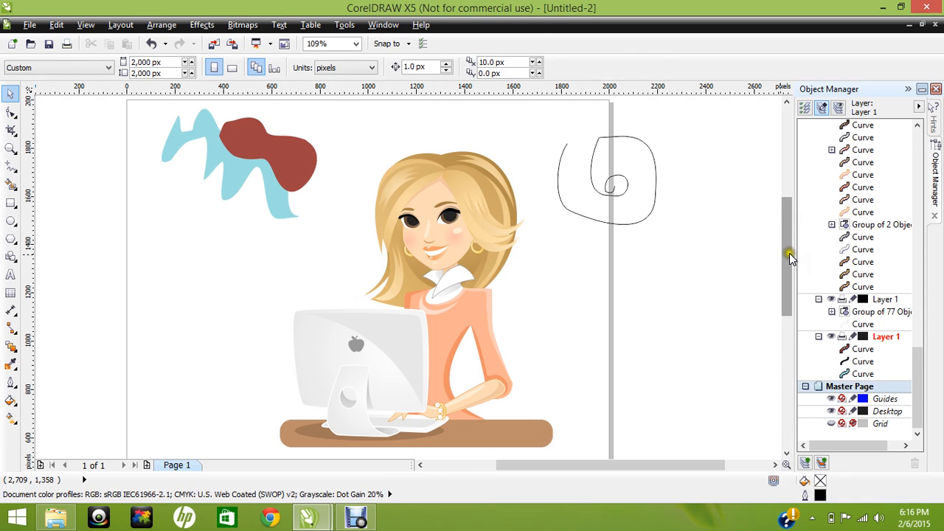
Move the light-blue zigzag below the blob to about x 340 px, y 1,401 px and open its nodes for editing
left_click(228, 185)
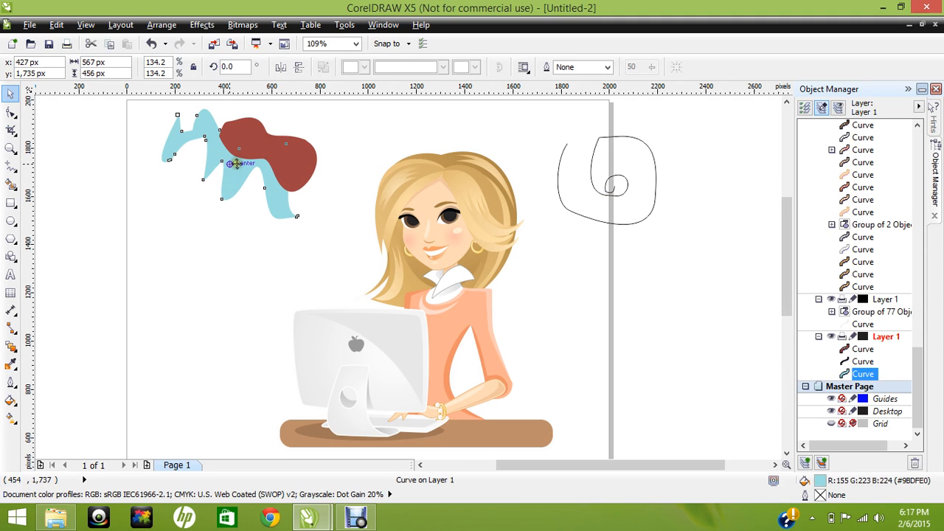
left_click_drag(230, 168, 210, 247)
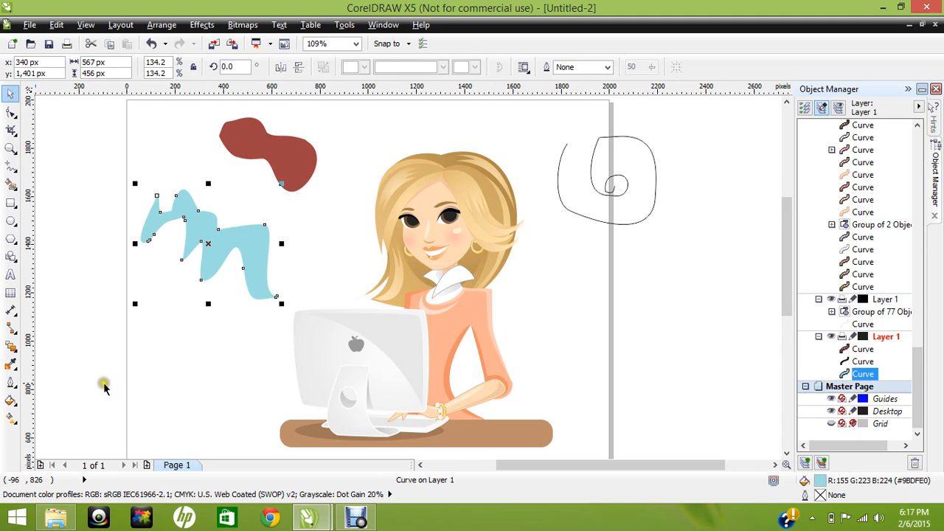
left_click(7, 148)
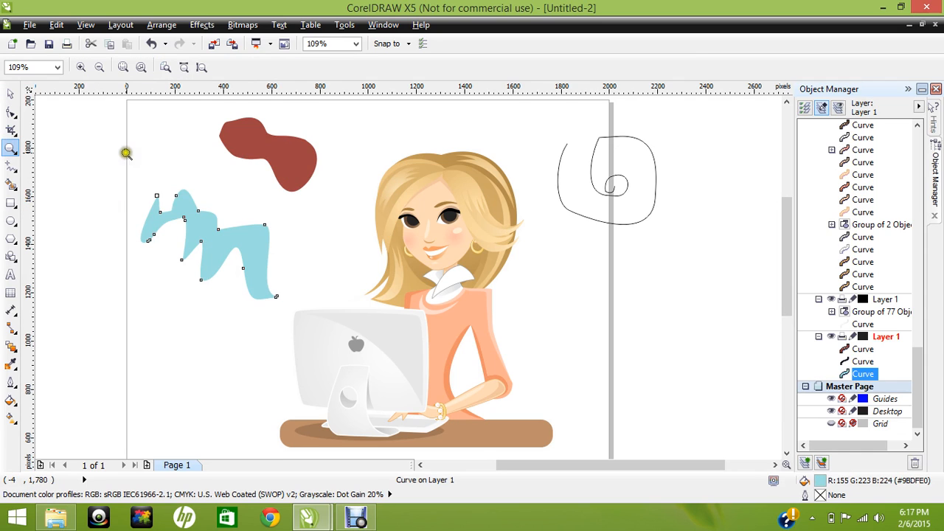
left_click_drag(126, 152, 299, 330)
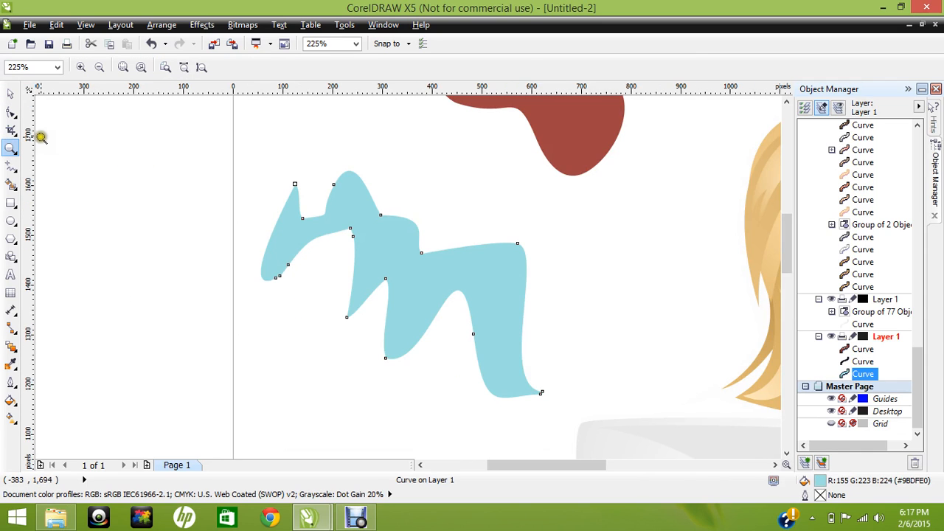
left_click(10, 93)
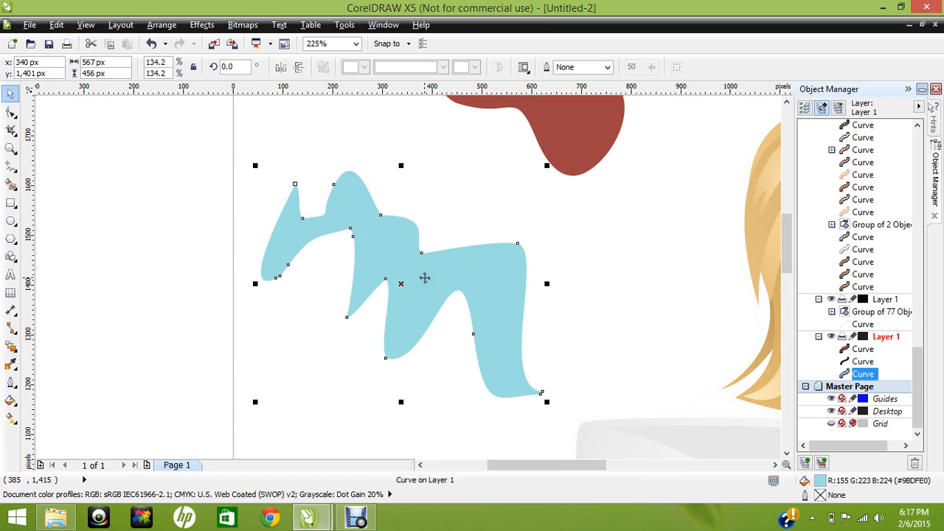
double_click(425, 277)
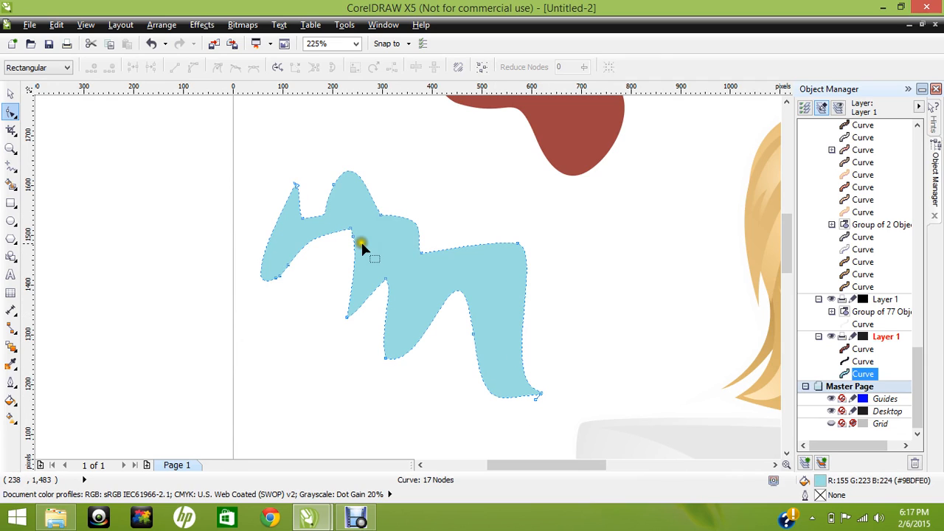
Delete two nodes on the zigzag's upper edge right of the rounded peak and one on the arch in its lower edge
double_click(379, 215)
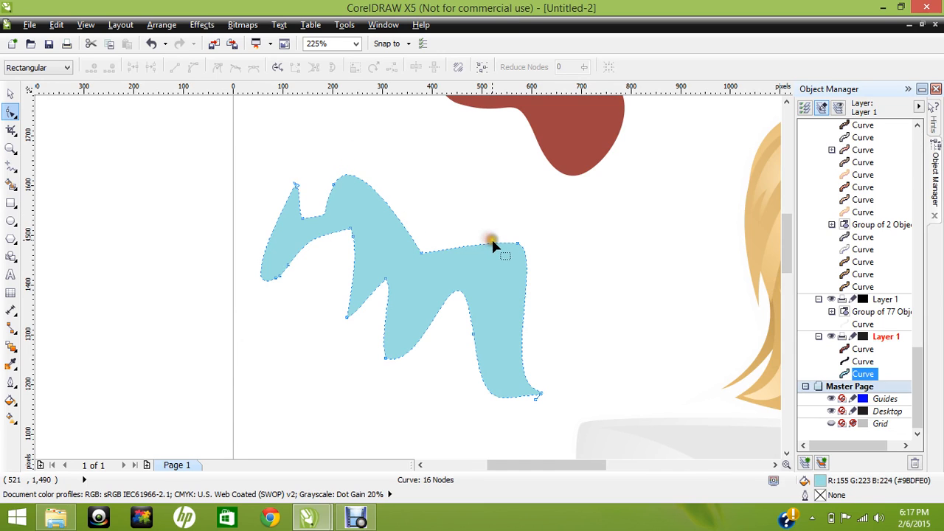
double_click(422, 251)
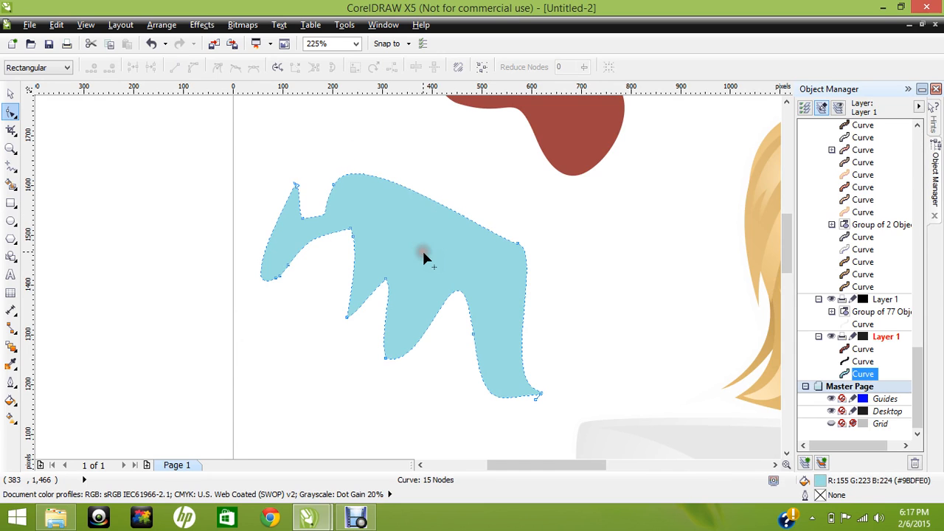
double_click(472, 333)
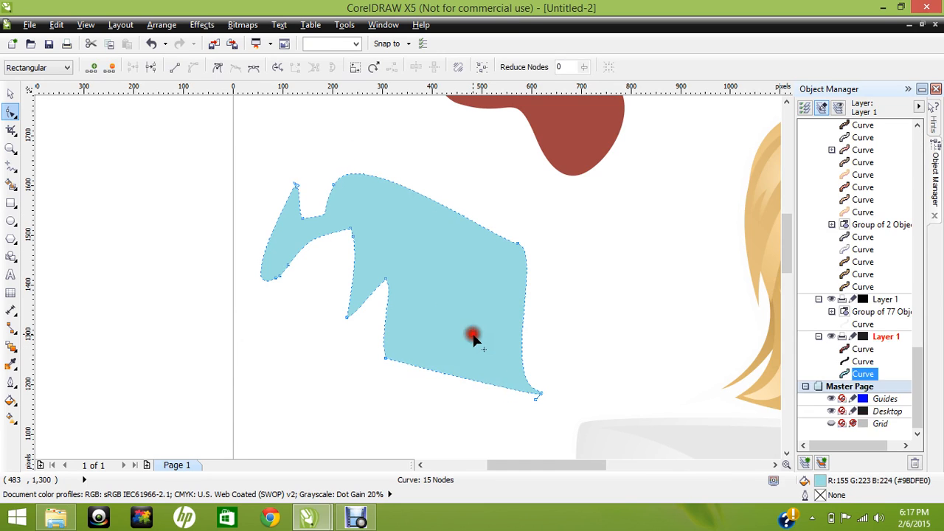
Add a node on the sloping upper edge, pull it outward into a bulge, and delete the upper-right corner node
double_click(451, 209)
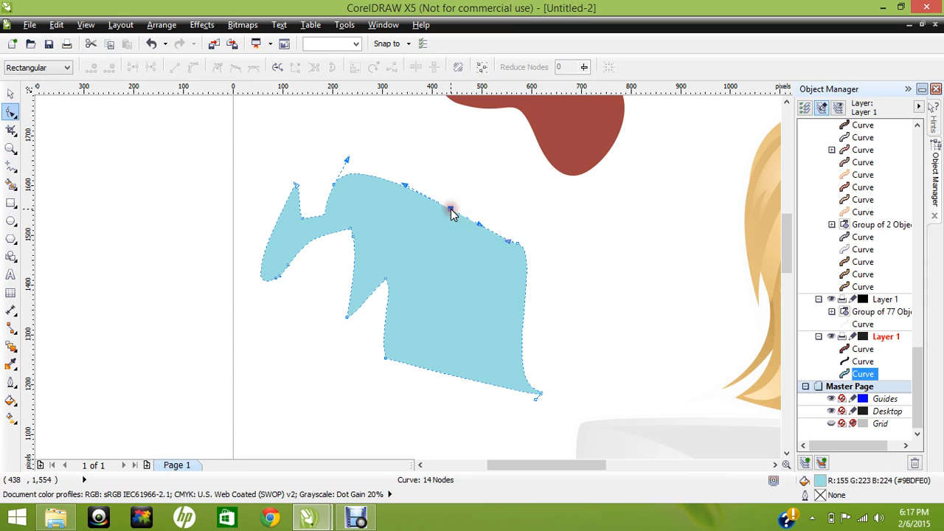
left_click_drag(451, 210, 464, 185)
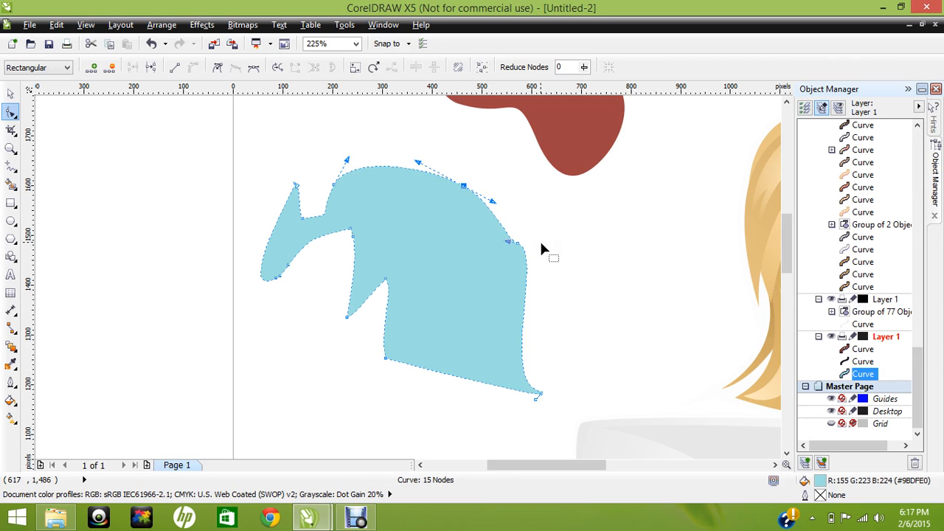
left_click(516, 244)
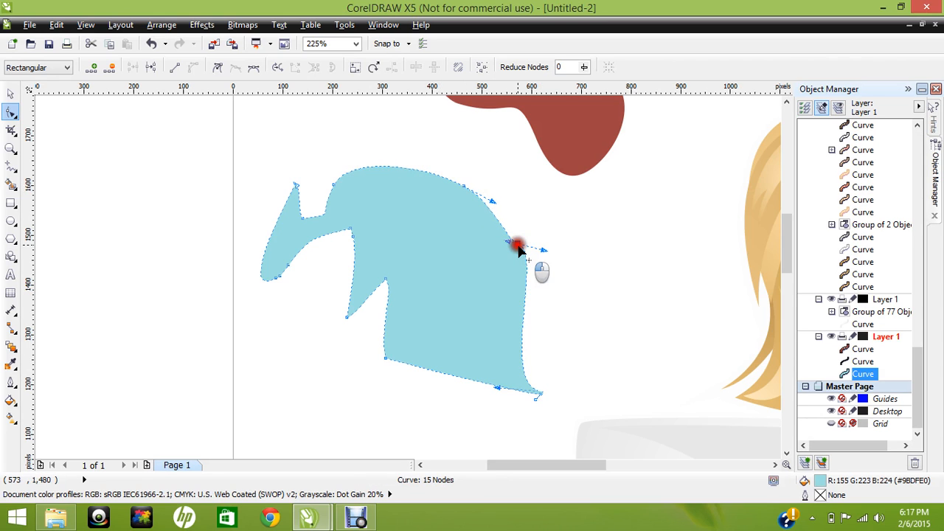
key("Delete")
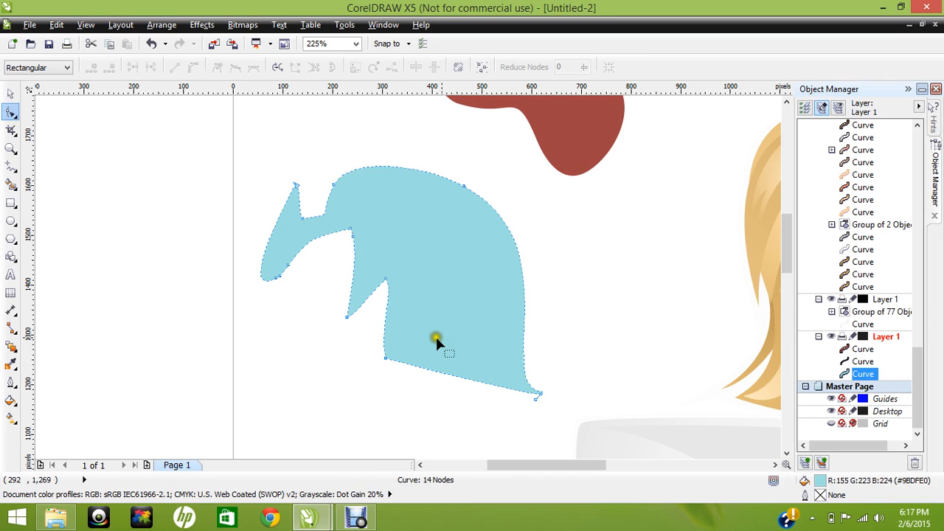
Add a node midway along the light-blue shape's straight lower edge and delete the corner node at that edge's left end
left_click(391, 359)
left_click(451, 382)
left_click(440, 371)
left_click(439, 371)
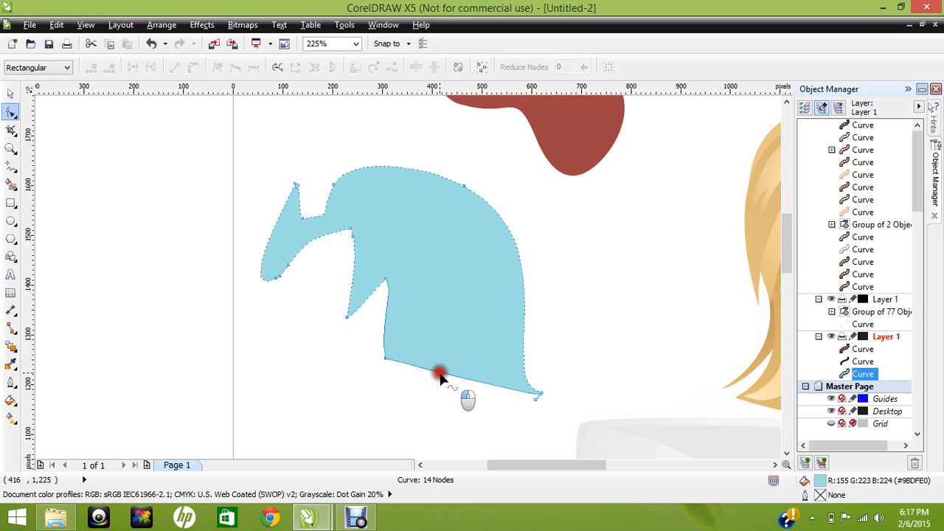
key("KP_Add")
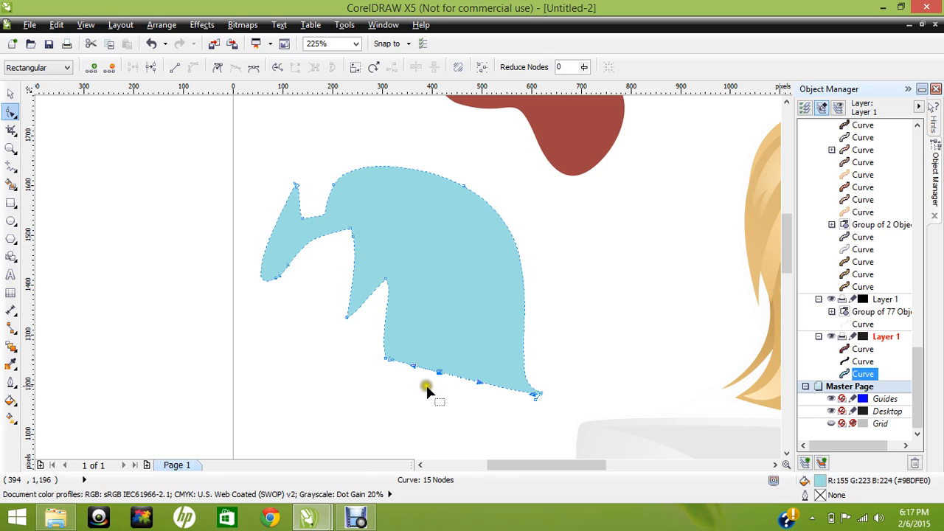
left_click(385, 360)
key("Delete")
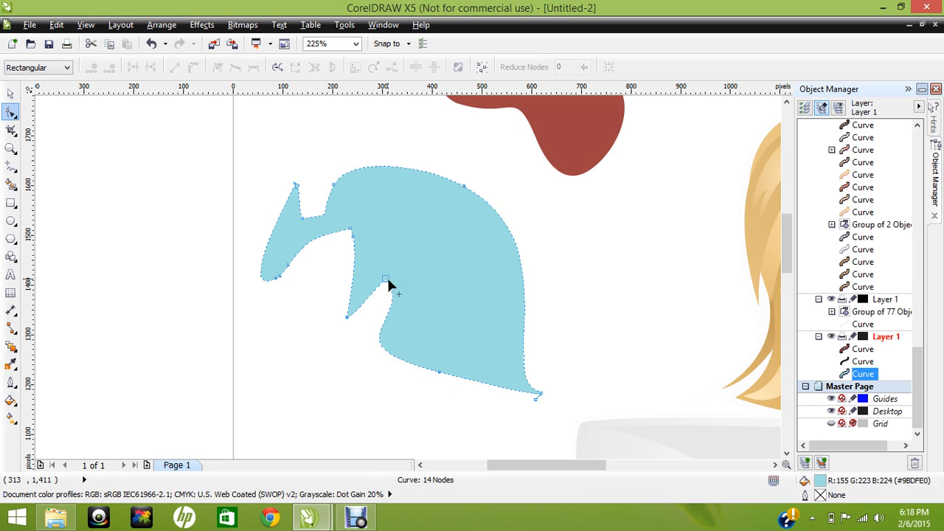
left_click(352, 232)
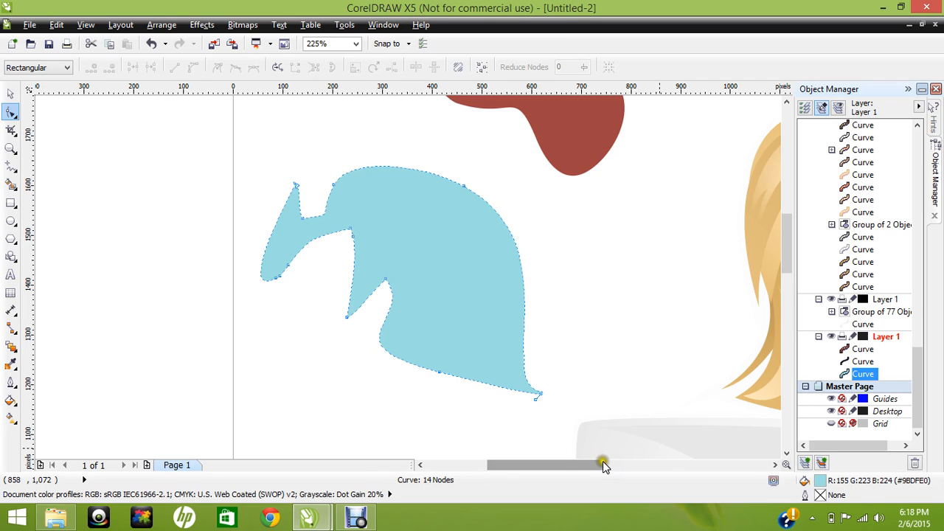
Delete the light-blue shape's notch node and the two nodes along its upper edge, keeping the pointed upper-left node
left_click_drag(603, 463, 659, 464)
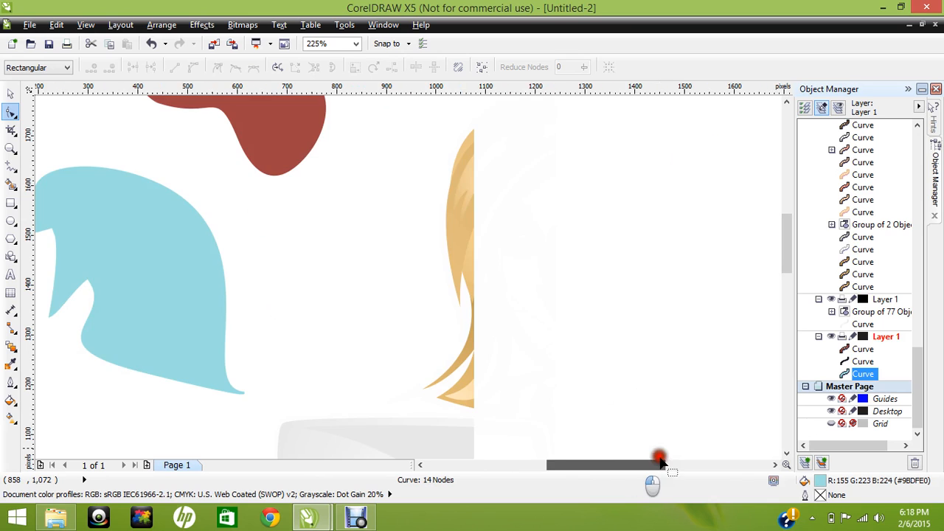
left_click_drag(603, 465, 569, 465)
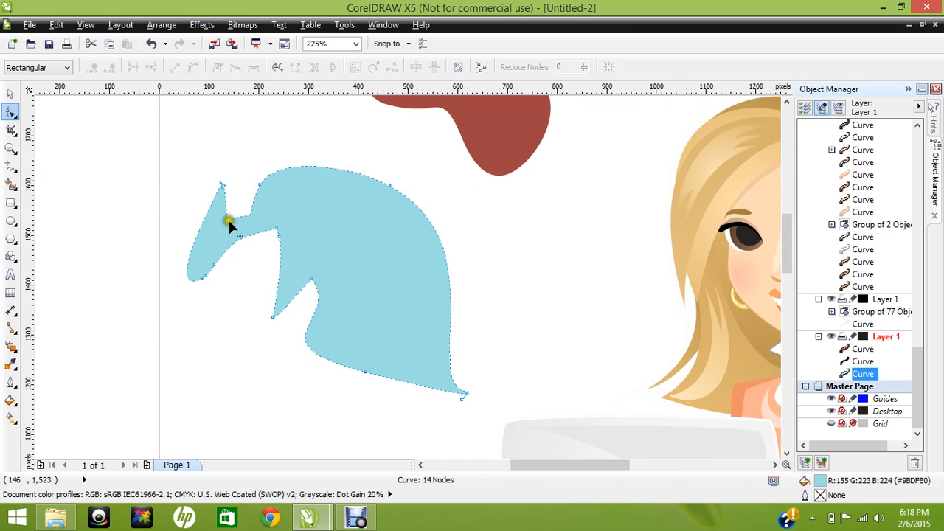
double_click(228, 214)
left_click(258, 185)
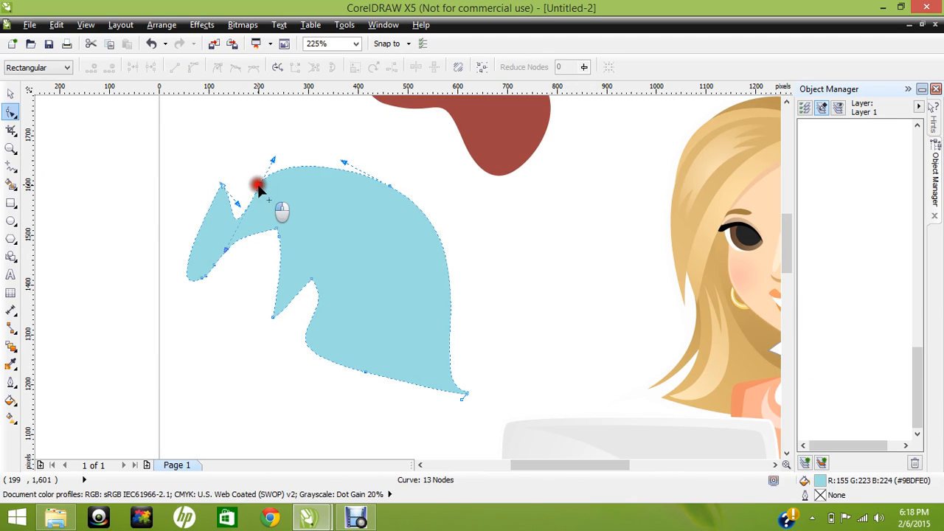
double_click(258, 185)
double_click(388, 185)
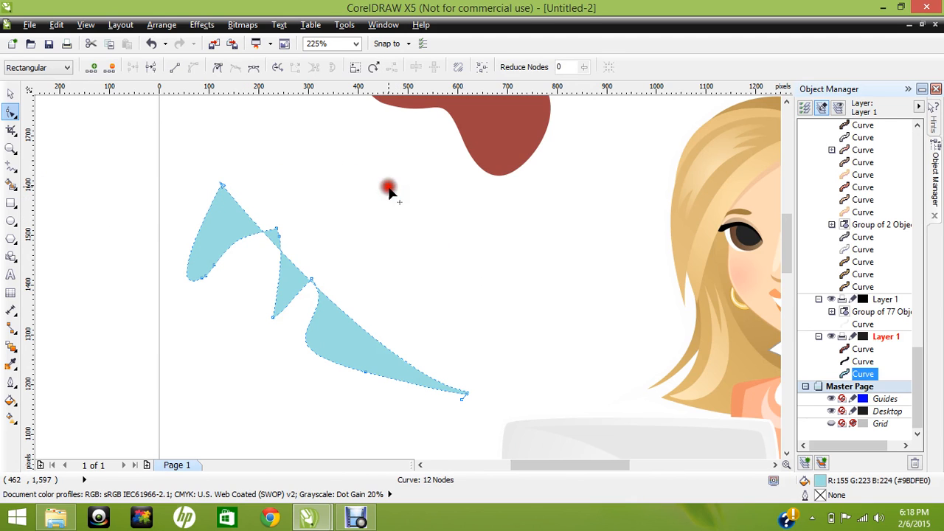
Arch the light-blue shape's upper edge by pulling the upper-left node's handle up and outward and the right tip's handle inward
left_click(221, 184)
left_click(300, 281)
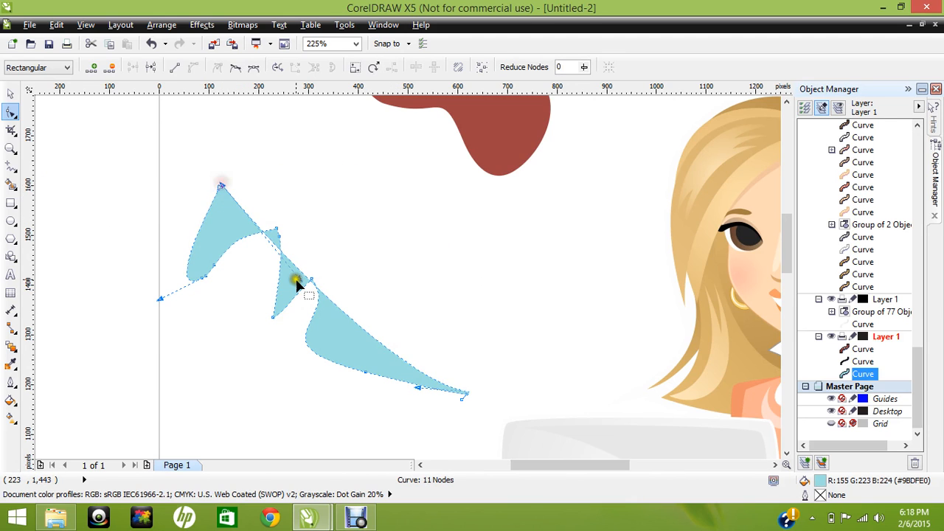
left_click_drag(301, 280, 395, 145)
left_click_drag(415, 385, 323, 298)
Delete the four zigzag nodes in the middle of the light-blue shape's lower edge, including the spike and inner corners
double_click(312, 278)
left_click(267, 328)
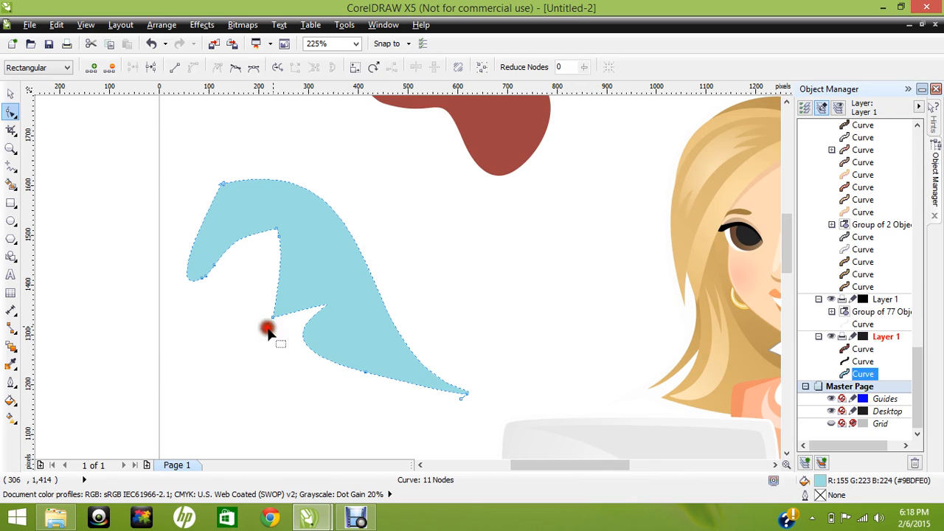
left_click(273, 318)
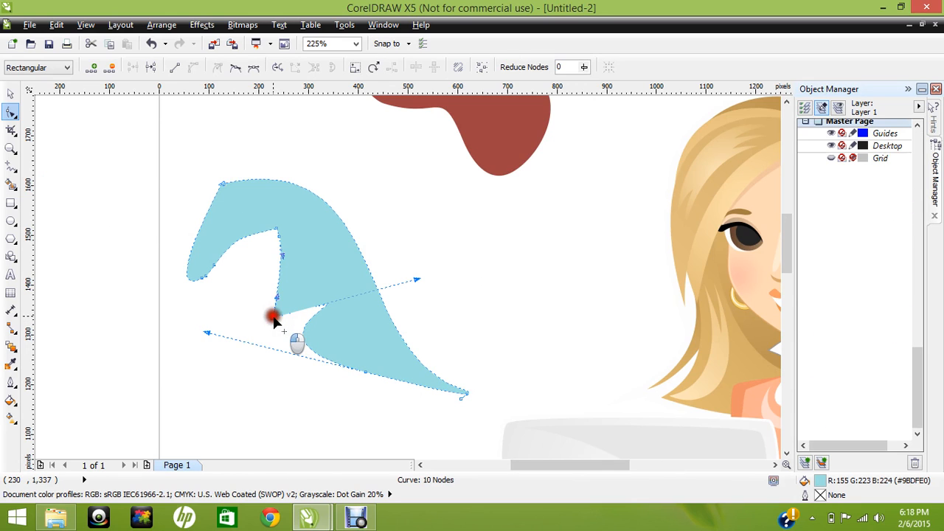
double_click(272, 317)
left_click(280, 237)
double_click(276, 229)
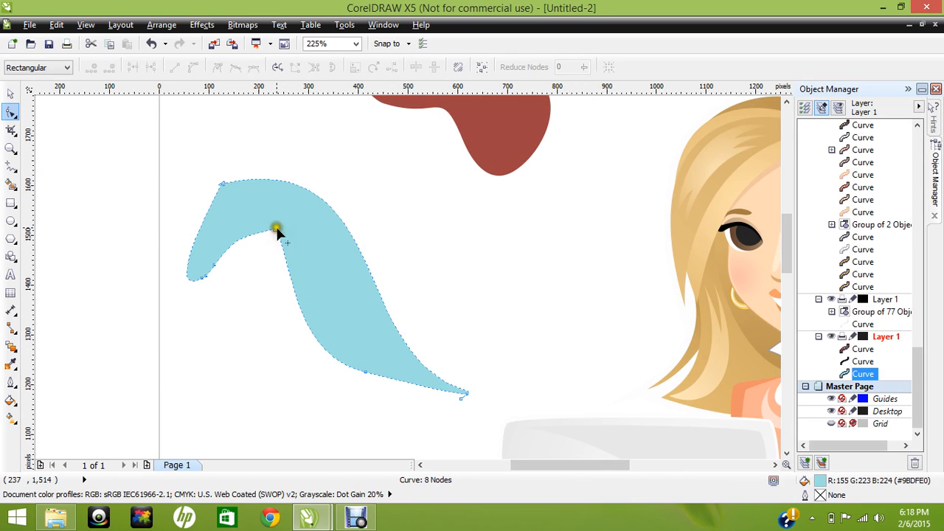
Delete the two redundant nodes beside the rounded lower-left end of the light-blue shape
double_click(206, 274)
left_click(205, 272)
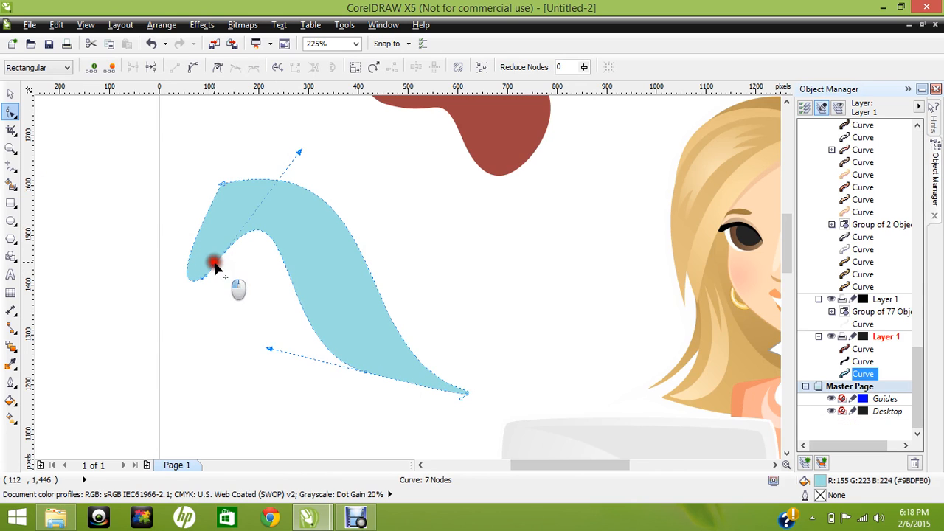
double_click(205, 272)
left_click(204, 274)
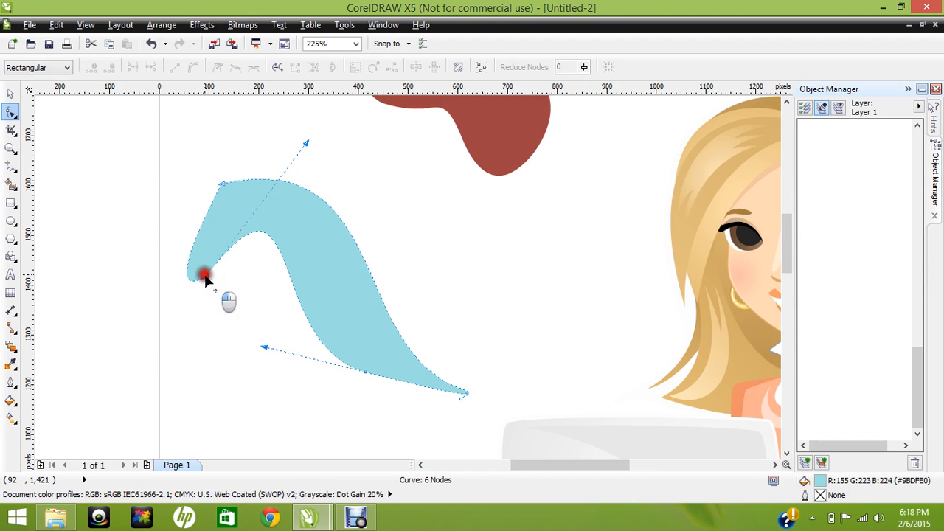
double_click(201, 274)
Convert the lower-left node to a cusp and swing its inner handle down to nearly horizontal to lower the arch
left_click(202, 276)
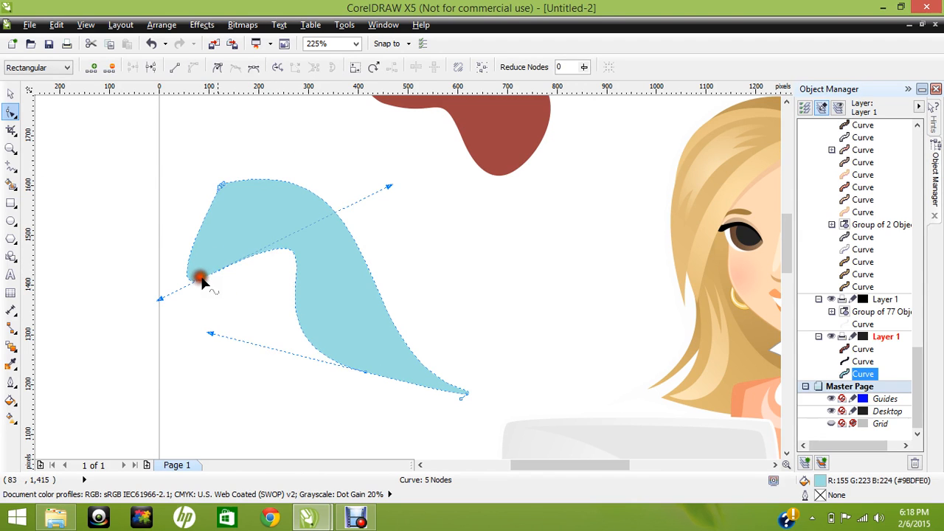
left_click(216, 67)
left_click(348, 169)
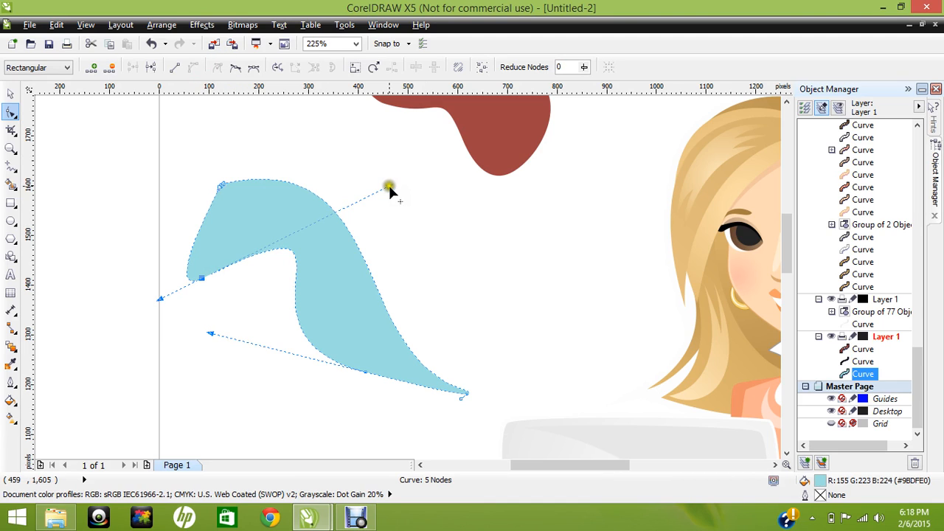
left_click(222, 186)
left_click_drag(204, 277, 317, 283)
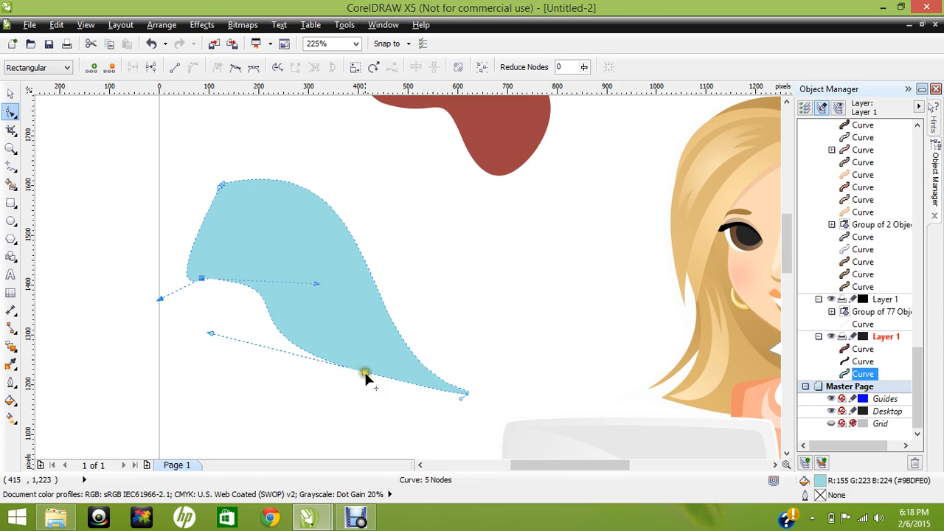
Delete the remaining middle node on the light-blue shape's lower edge and the extra node at its right tip
left_click(364, 374)
double_click(460, 399)
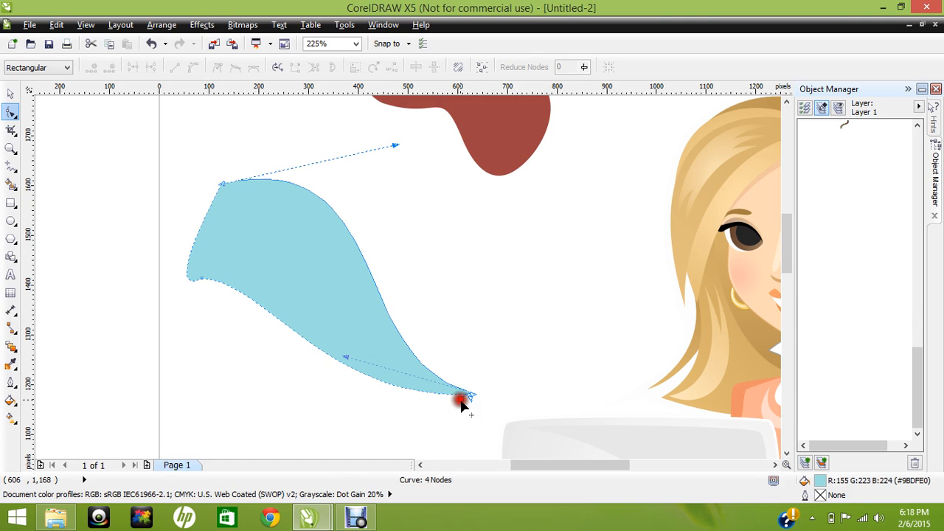
left_click(385, 374)
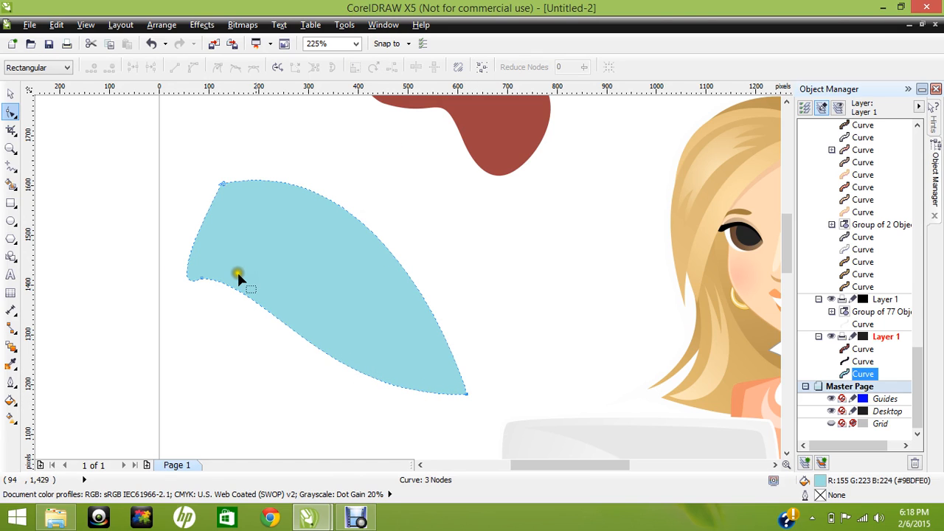
Move the lower-left node's inner handle about 57 px right and 60 px up to arch the lower edge
double_click(204, 279)
left_click(204, 278)
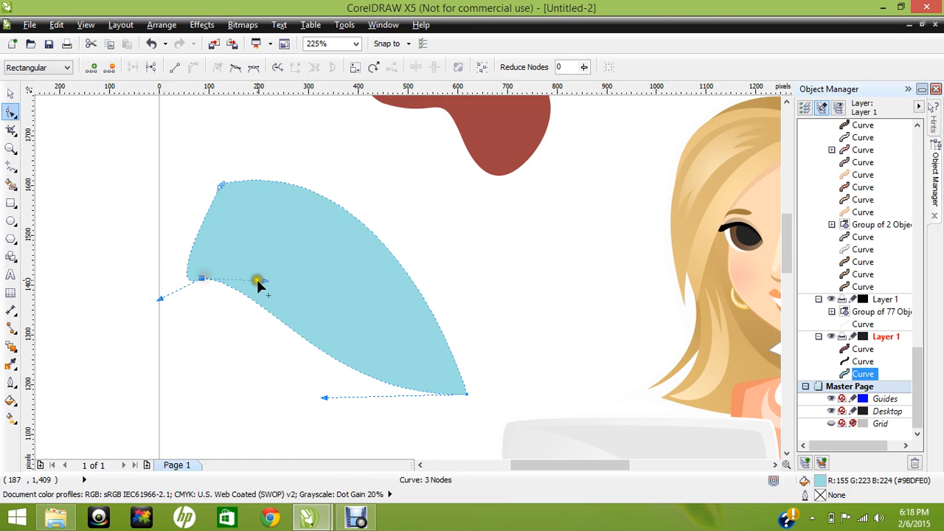
left_click_drag(266, 281, 293, 249)
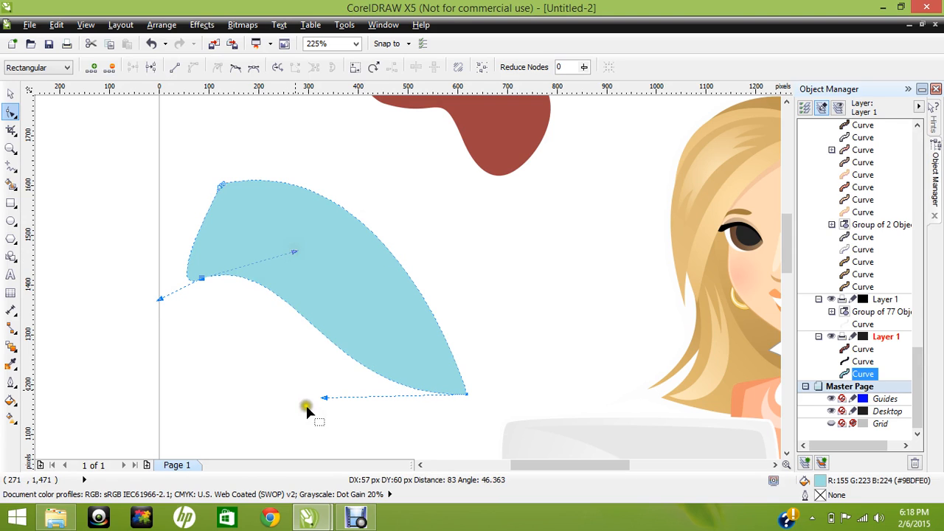
Pull the right tip's lower handle slightly down, convert the node to a cusp, and draw its upper handle inward to hollow the upper edge
left_click_drag(325, 398, 310, 418)
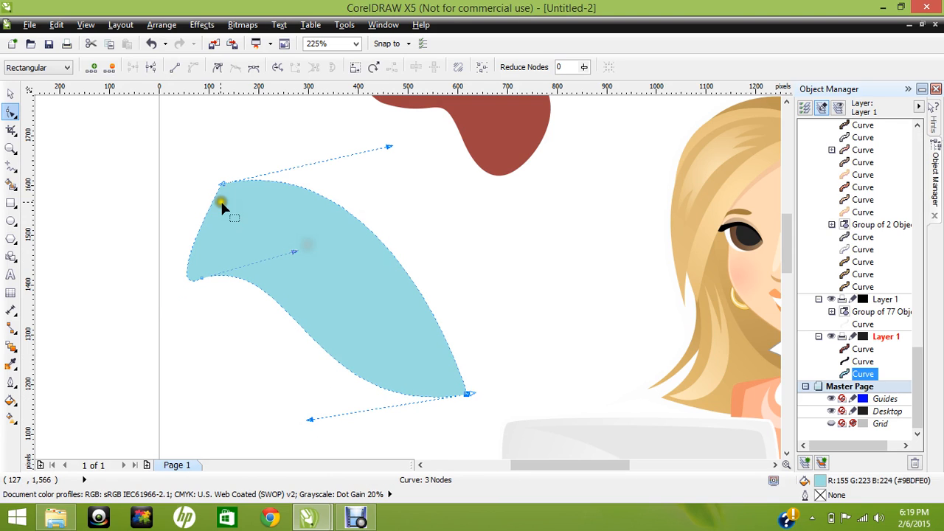
left_click(217, 67)
left_click_drag(468, 391, 331, 361)
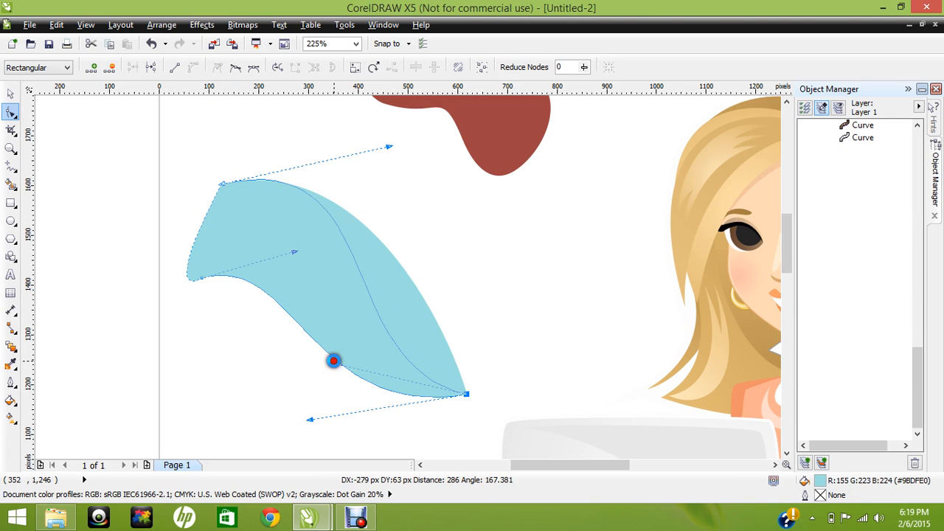
Adjust the lower-left node's outer handle outward and slightly down to widen the rounded end of the light-blue shape
left_click(202, 280)
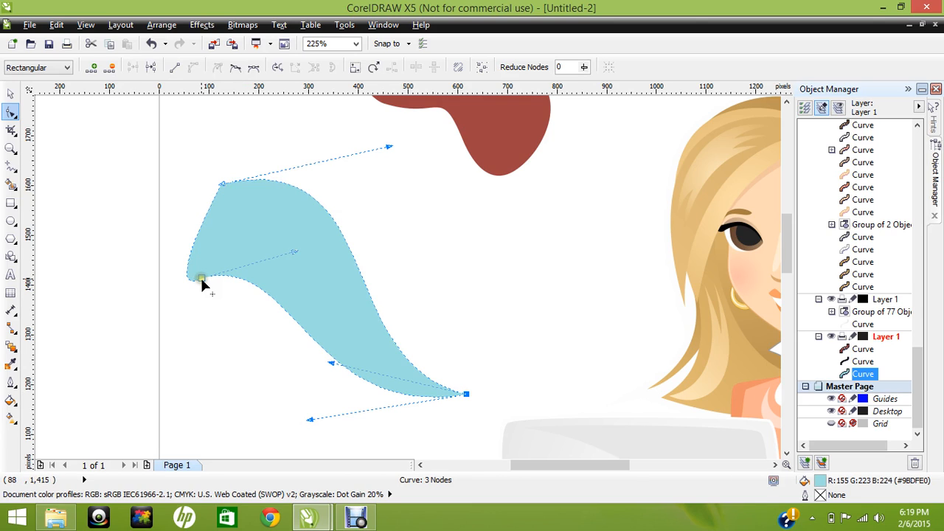
left_click(201, 279)
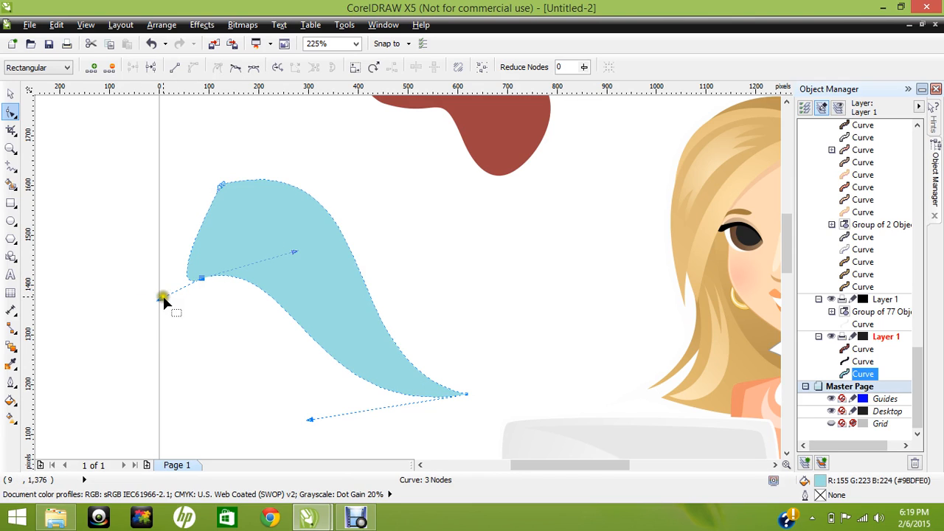
left_click_drag(161, 299, 152, 295)
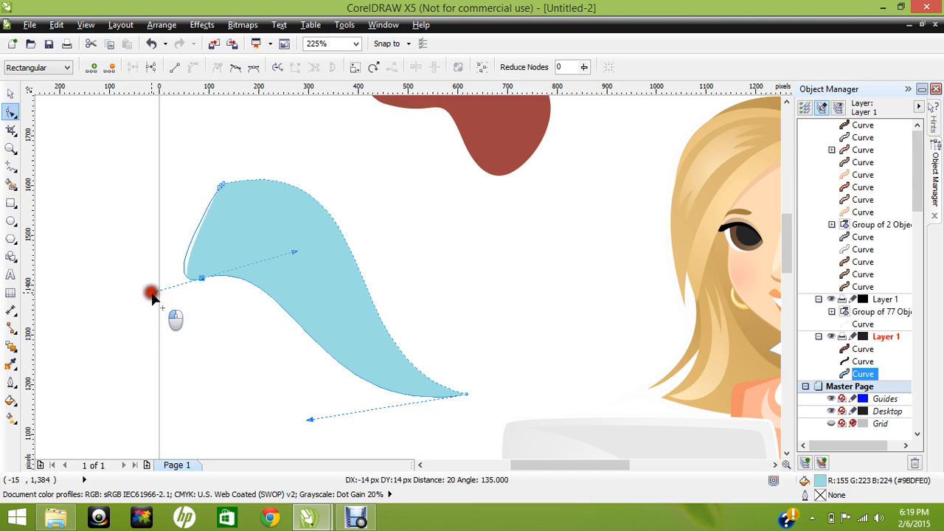
left_click(223, 184)
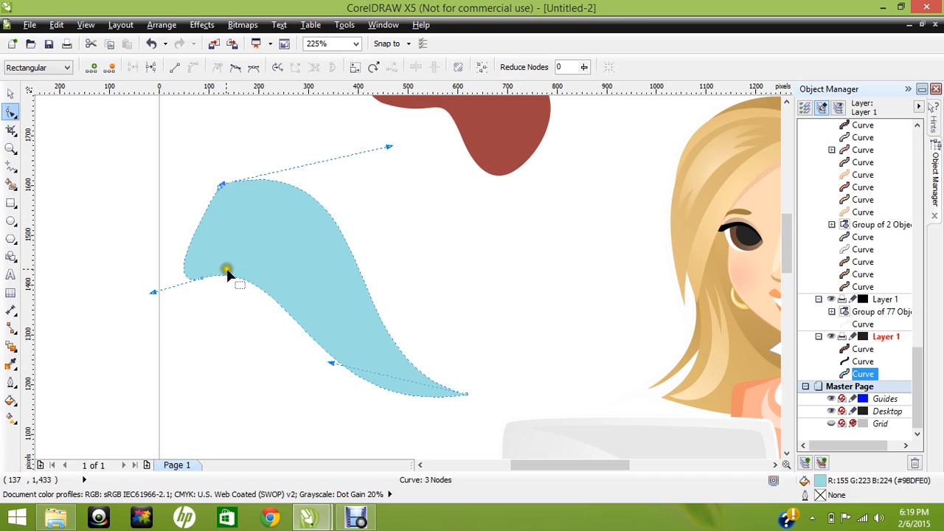
left_click(201, 277)
mouse_move(149, 290)
left_mouse_down()
mouse_move(184, 373)
mouse_move(154, 324)
mouse_move(150, 283)
mouse_move(143, 303)
left_mouse_up()
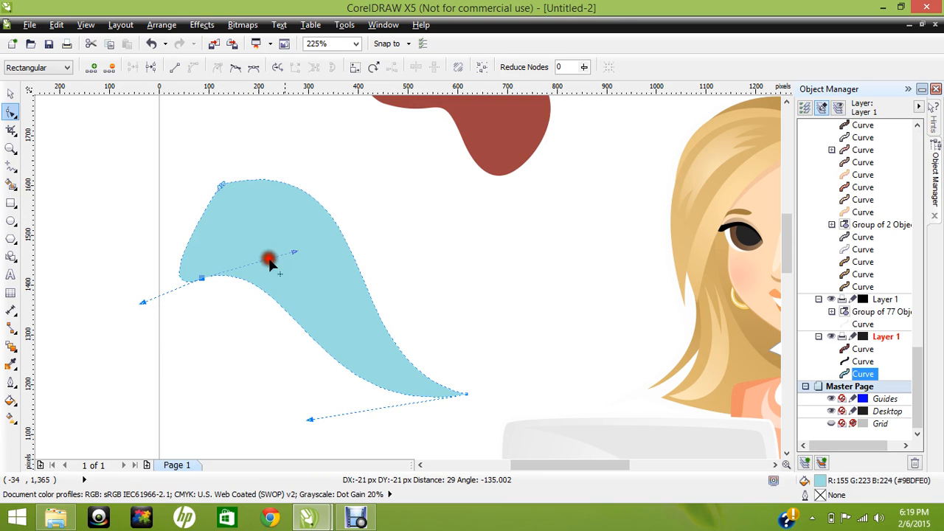
Raise the lower-left node's inner handle, lengthen its outer handle, and convert the node to a smooth node
left_click_drag(269, 266, 298, 222)
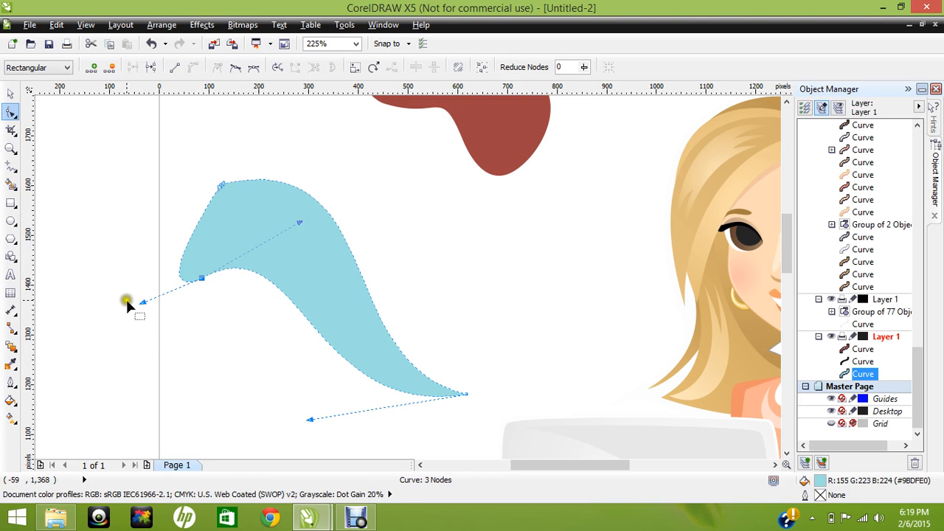
left_click_drag(140, 302, 98, 312)
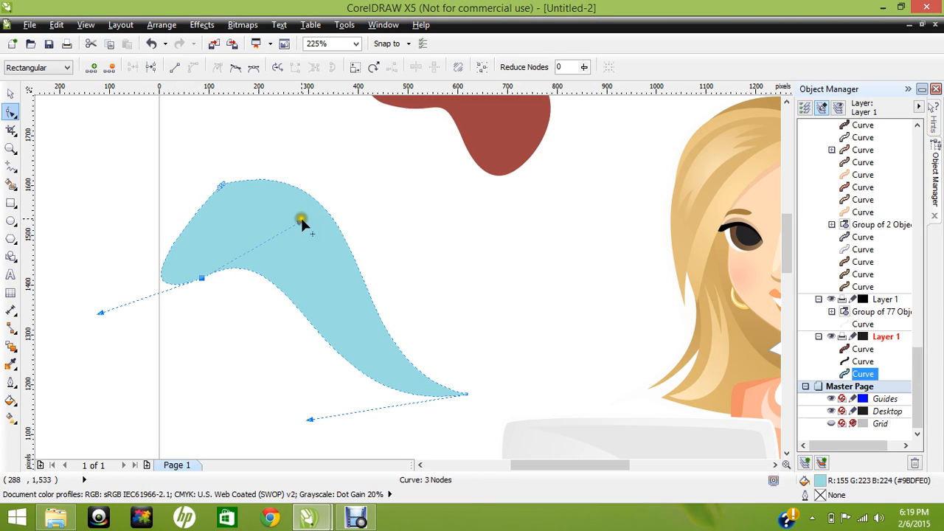
left_click(236, 70)
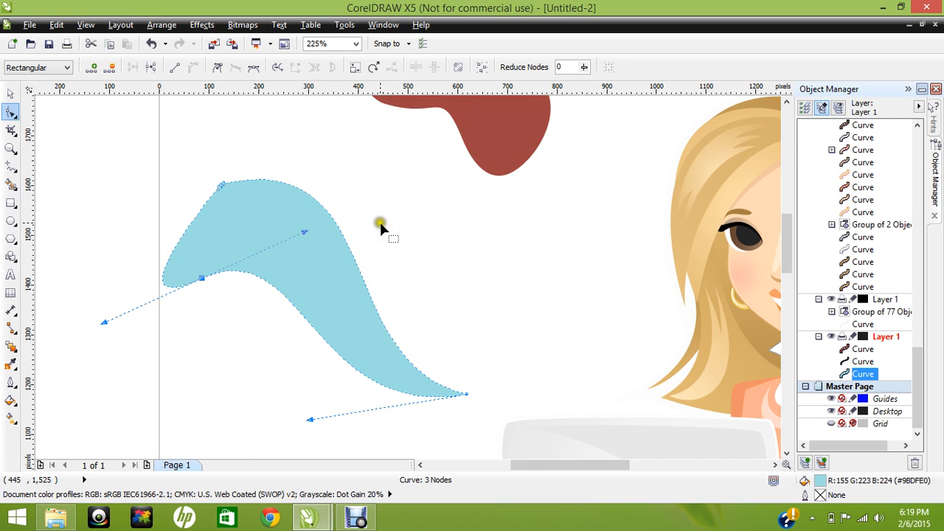
Draw out the upper-left node's hidden handle, convert the node to smooth, and swing its long handle down about 140 px
left_click(223, 184)
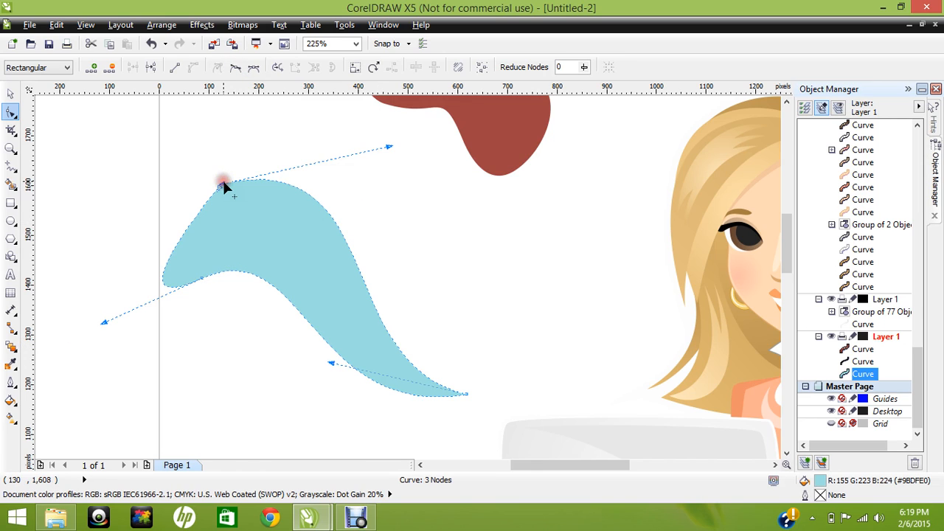
left_click_drag(222, 190, 199, 221)
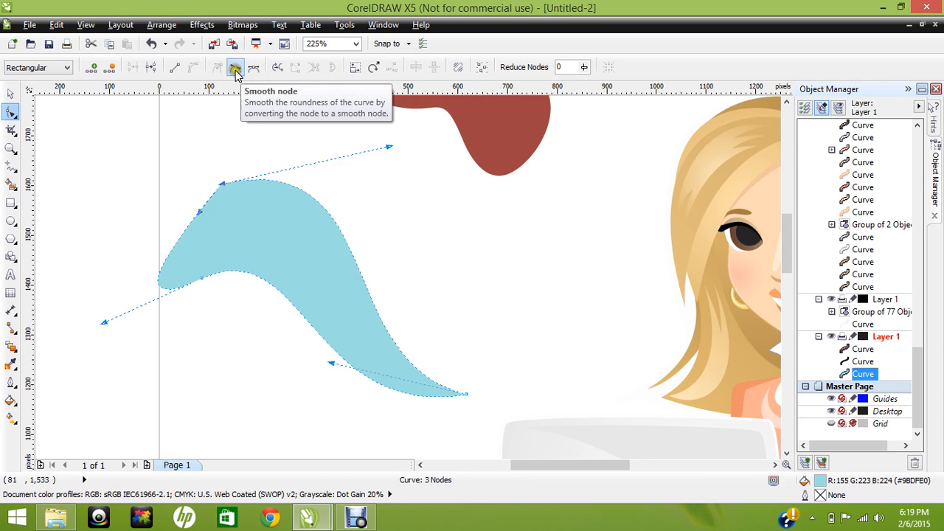
left_click(233, 68)
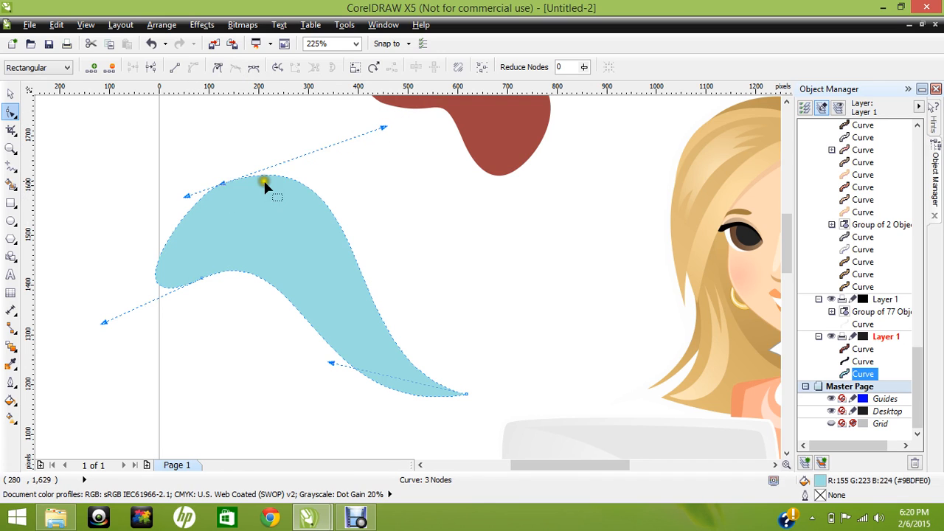
left_click_drag(380, 130, 386, 196)
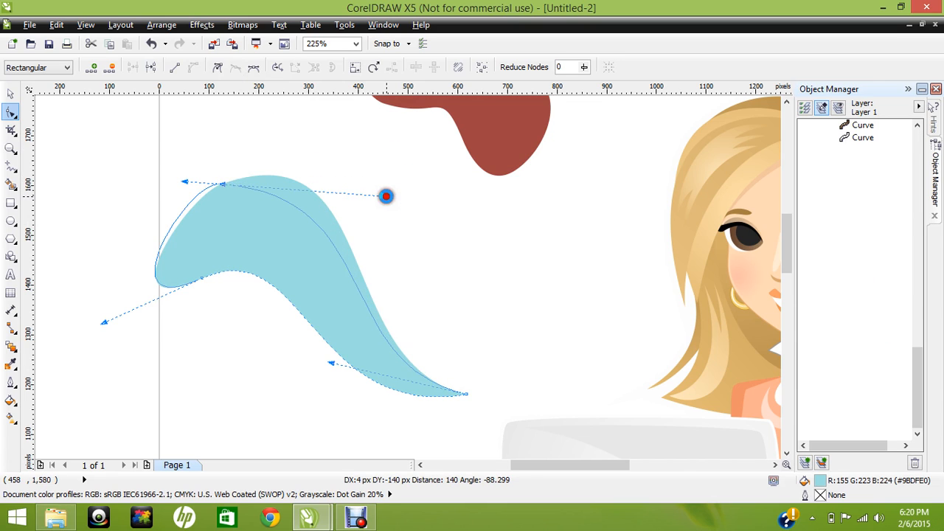
Make the upper-left node symmetrical with level, slightly shortened handles, and convert it back to a cusp node
left_click(252, 69)
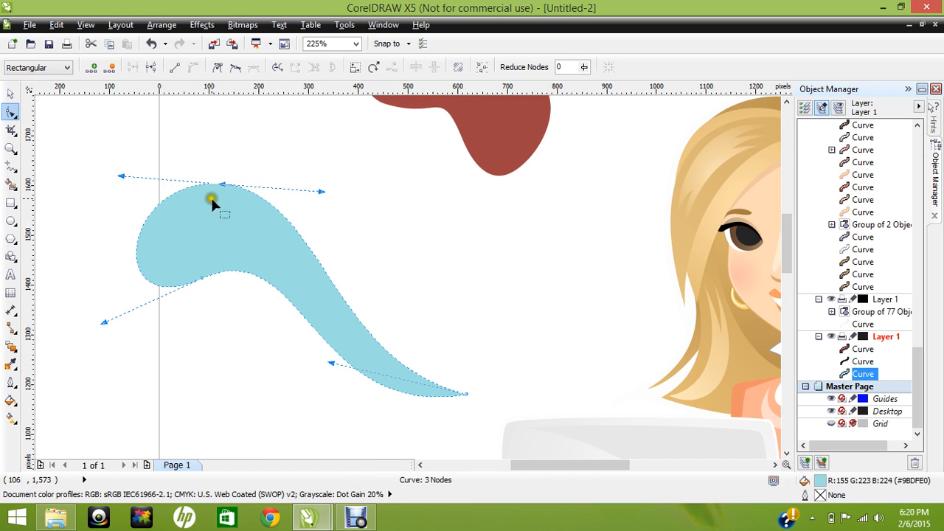
left_click_drag(322, 192, 322, 185)
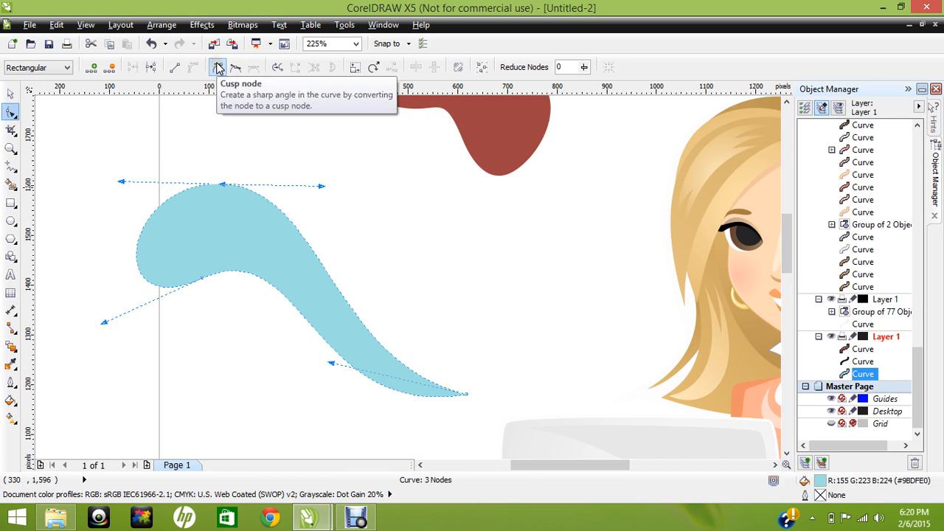
mouse_move(120, 183)
left_mouse_down()
mouse_move(119, 203)
mouse_move(131, 153)
mouse_move(125, 193)
mouse_move(149, 186)
mouse_move(129, 185)
left_mouse_up()
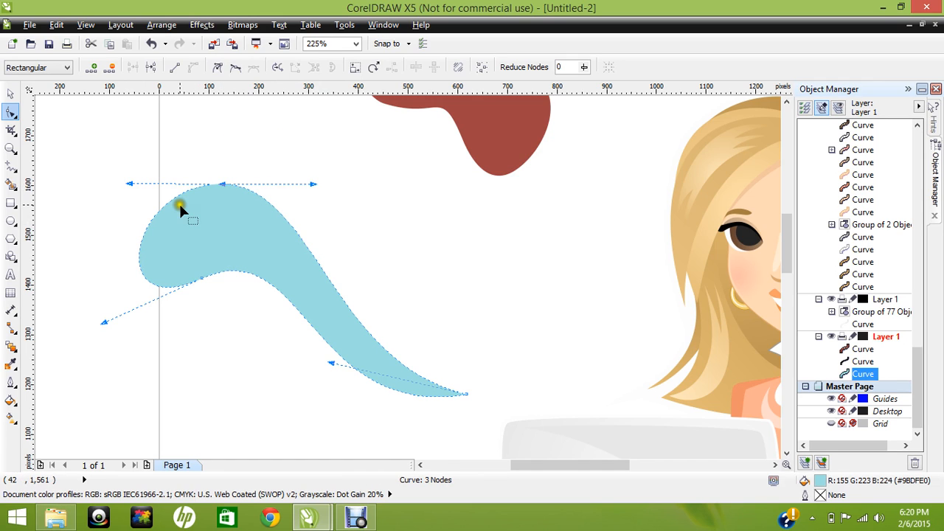
left_click(219, 67)
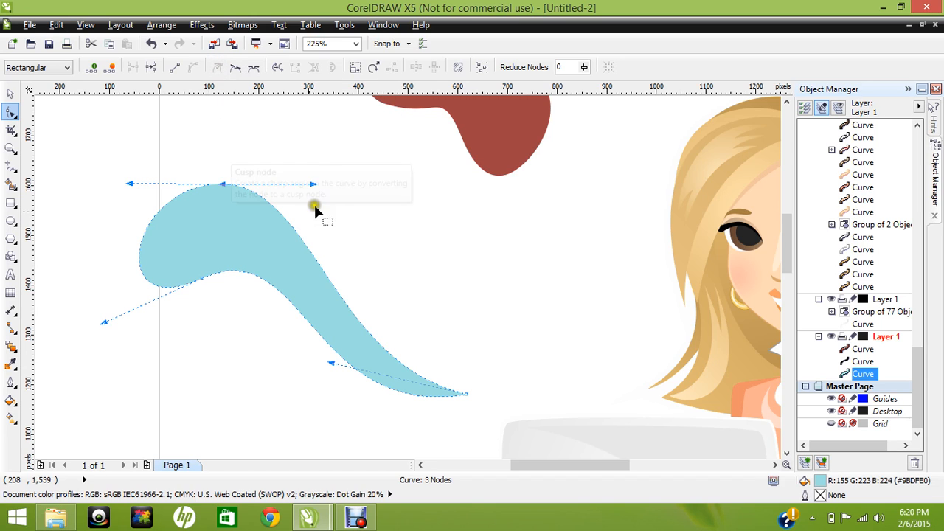
Swing the upper-left cusp node's right handle up about 119 px and slightly adjust the lower-left node's outer handle
mouse_move(314, 185)
left_mouse_down()
mouse_move(289, 116)
mouse_move(313, 238)
mouse_move(310, 295)
mouse_move(318, 126)
mouse_move(310, 112)
mouse_move(326, 118)
mouse_move(322, 220)
mouse_move(376, 105)
mouse_move(279, 120)
mouse_move(306, 137)
mouse_move(305, 122)
left_mouse_up()
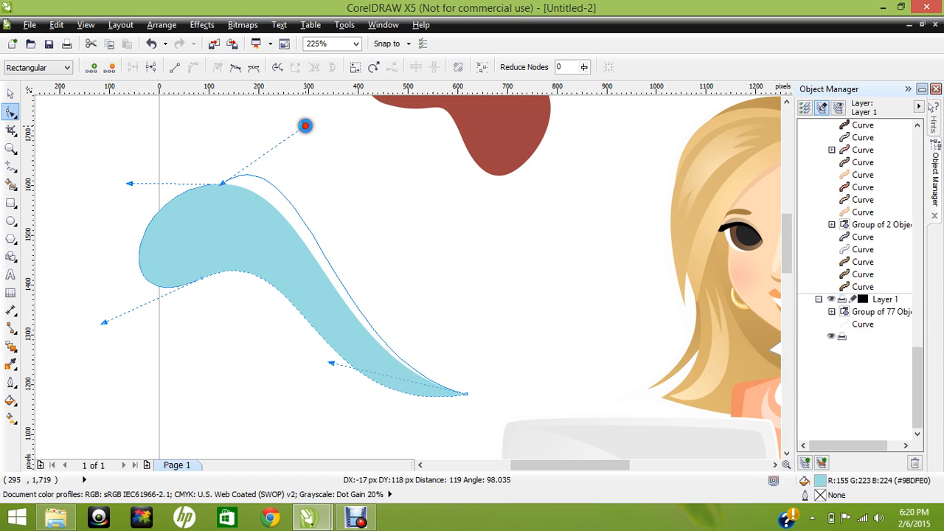
left_click(452, 243)
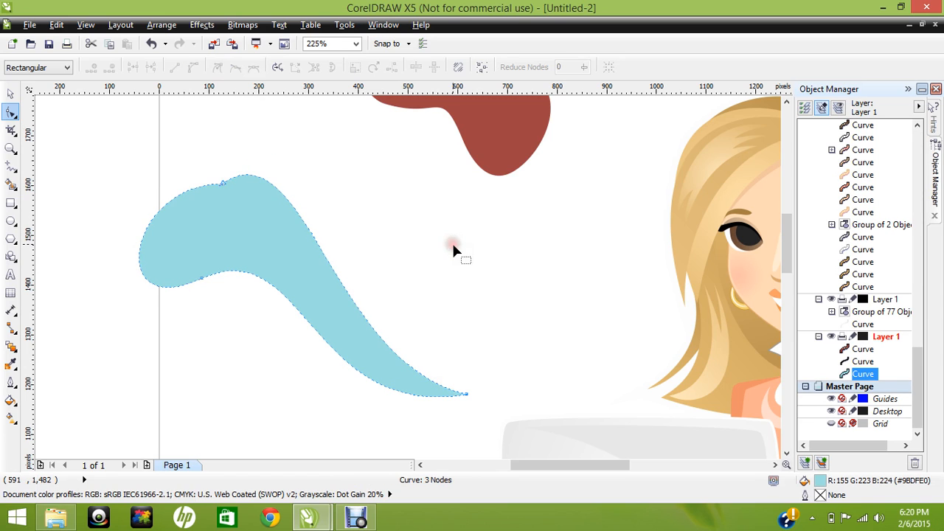
left_click(221, 183)
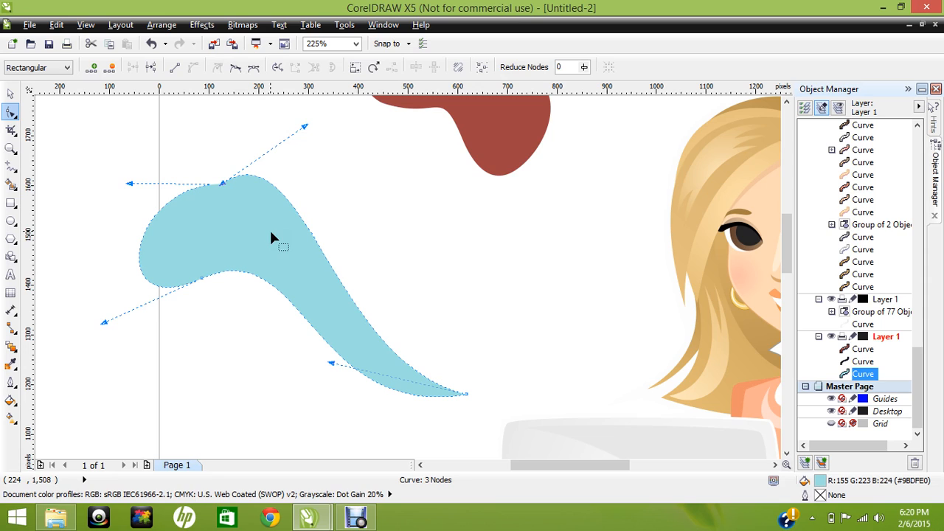
left_click(203, 279)
left_click_drag(306, 232, 293, 223)
Convert the upper-left node to a smooth node and pull its right handle outward until it is nearly level
left_click(222, 183)
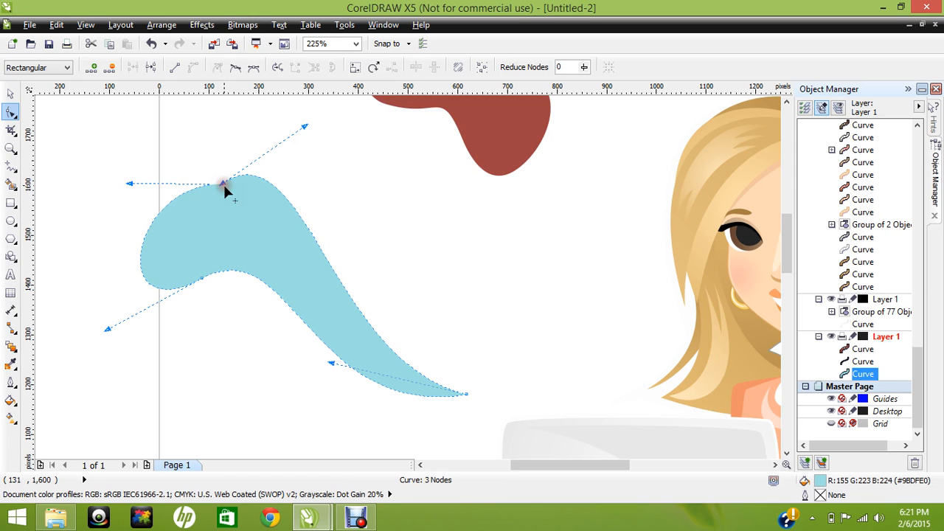
left_click(235, 67)
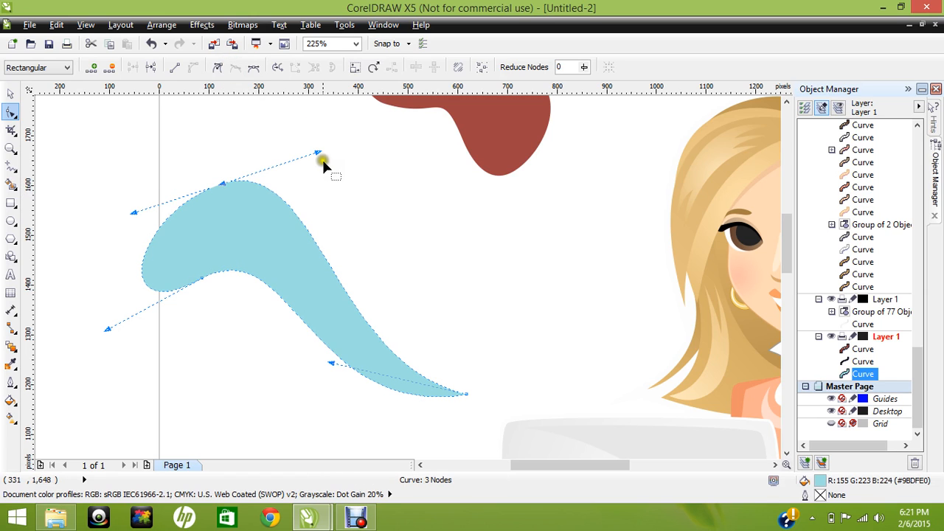
left_click_drag(317, 153, 369, 180)
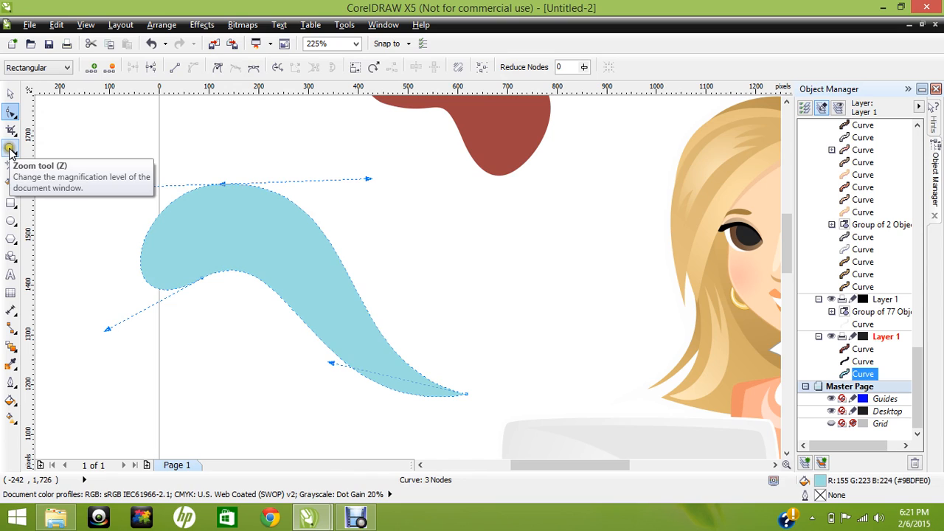
Zoom in closely on the character's eyes and fit all objects back into the view
left_click(11, 149)
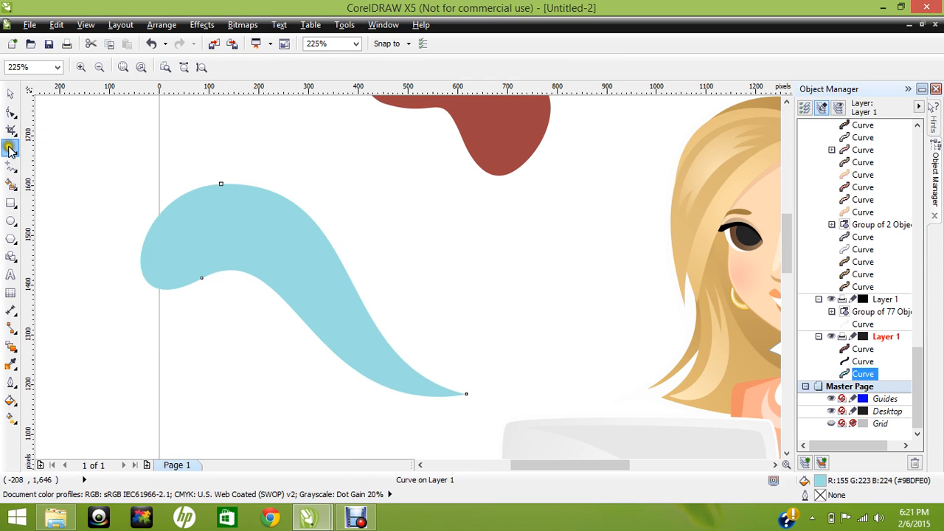
mouse_move(546, 465)
left_mouse_down()
mouse_move(604, 470)
mouse_move(455, 398)
left_mouse_up()
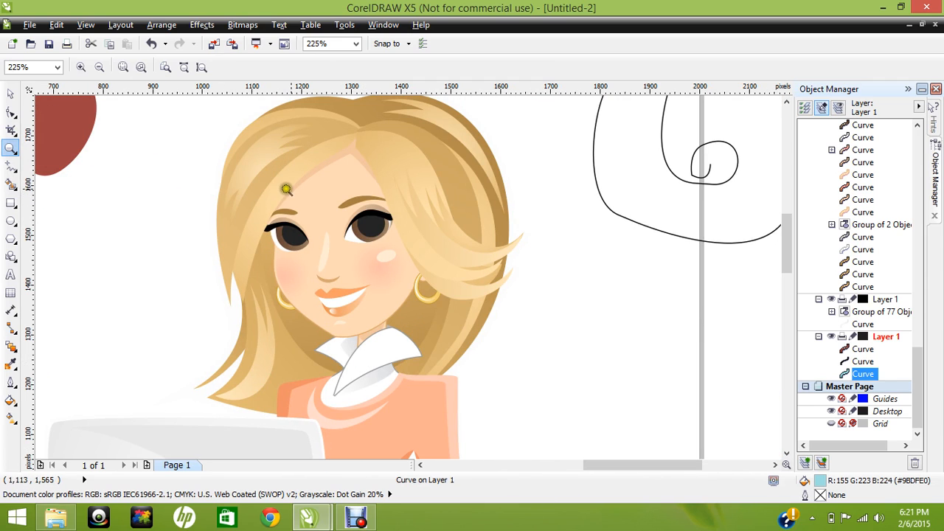
left_click_drag(198, 189, 410, 289)
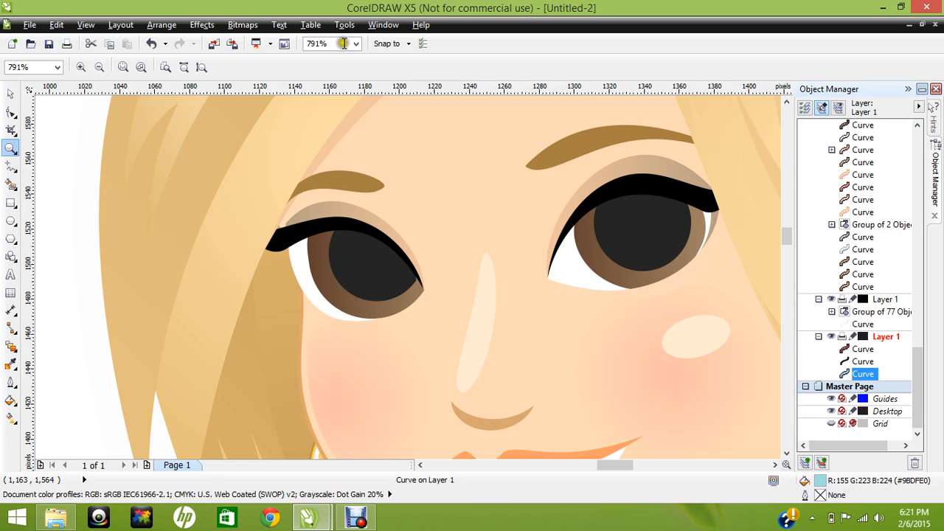
left_click(342, 47)
left_click(325, 58)
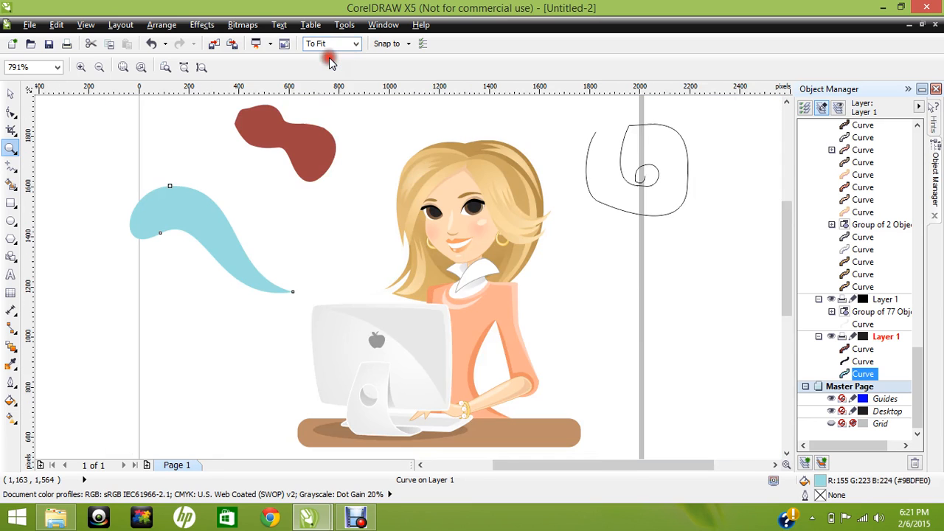
Move the light-blue shape about 150 px to the right and deselect it
left_click(9, 96)
left_click_drag(184, 212, 225, 212)
left_click(81, 235)
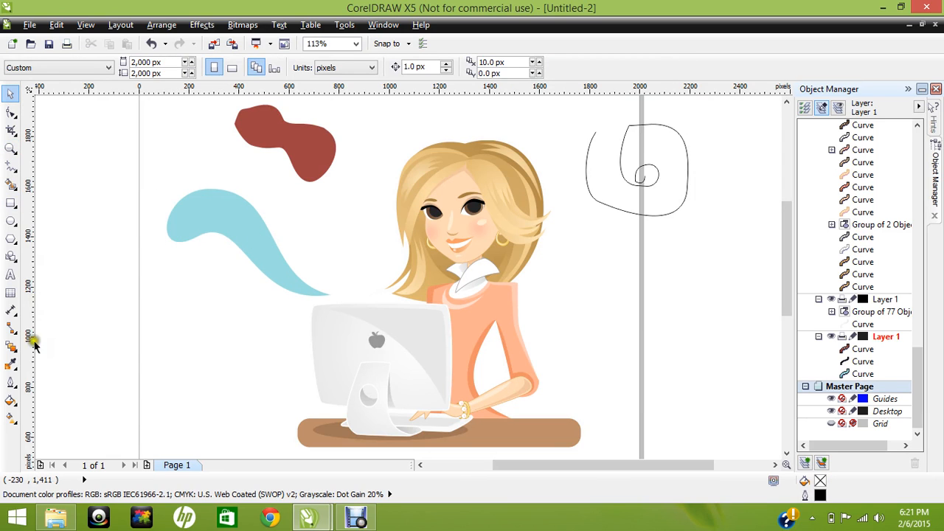
left_click(355, 522)
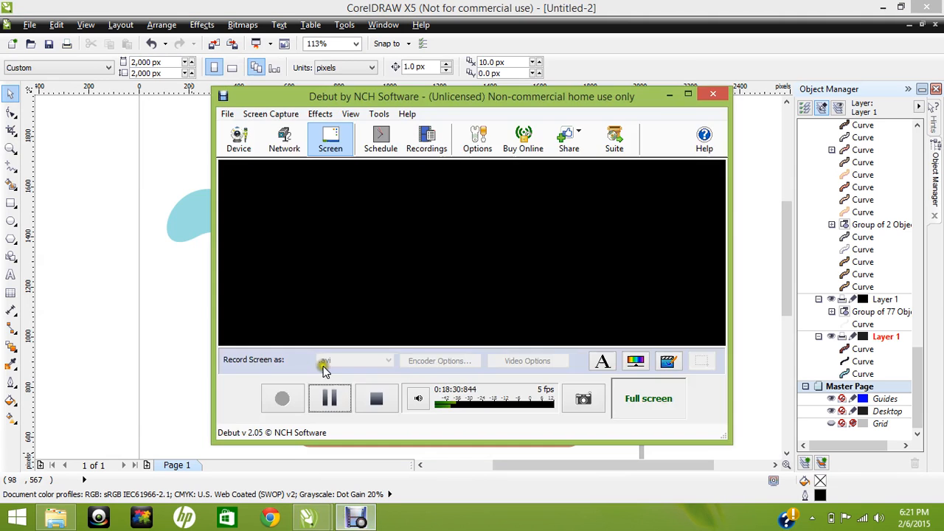
left_click(327, 396)
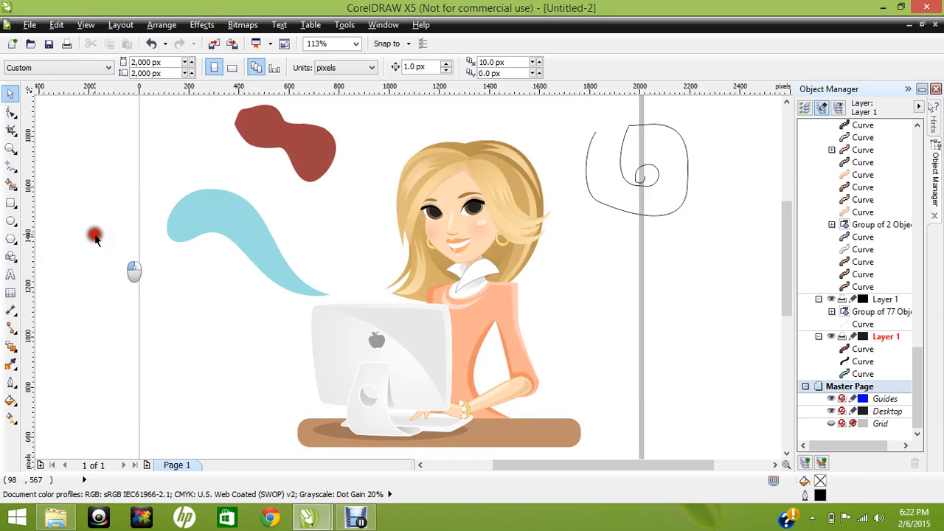
left_click(11, 212)
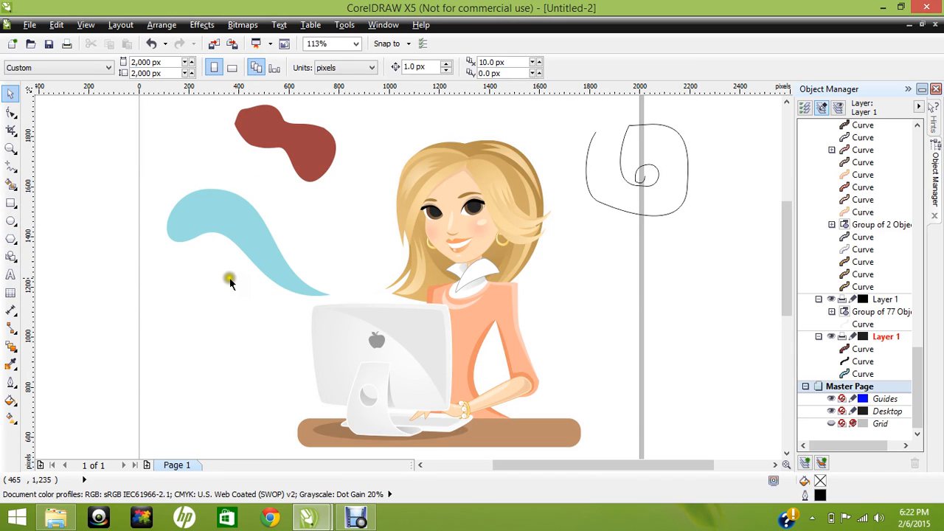
left_click(16, 227)
left_click(57, 226)
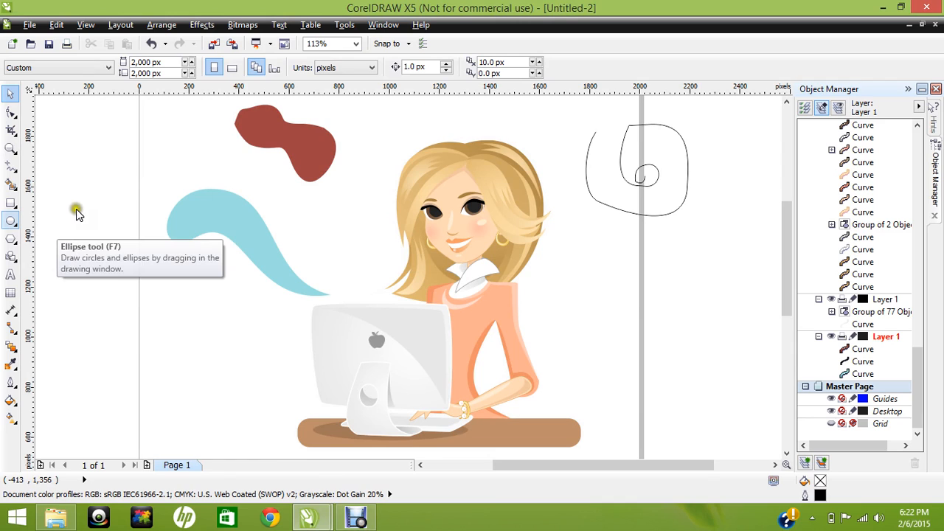
left_click(16, 209)
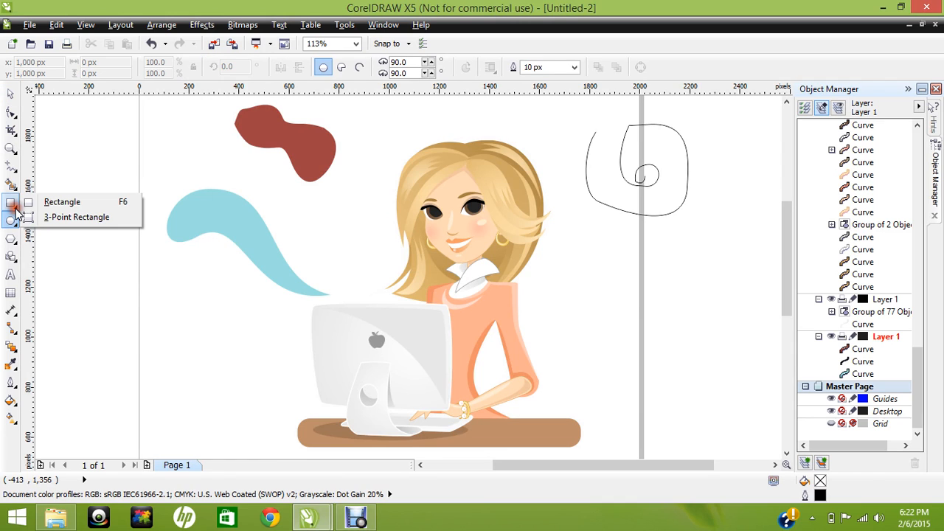
left_click(11, 215)
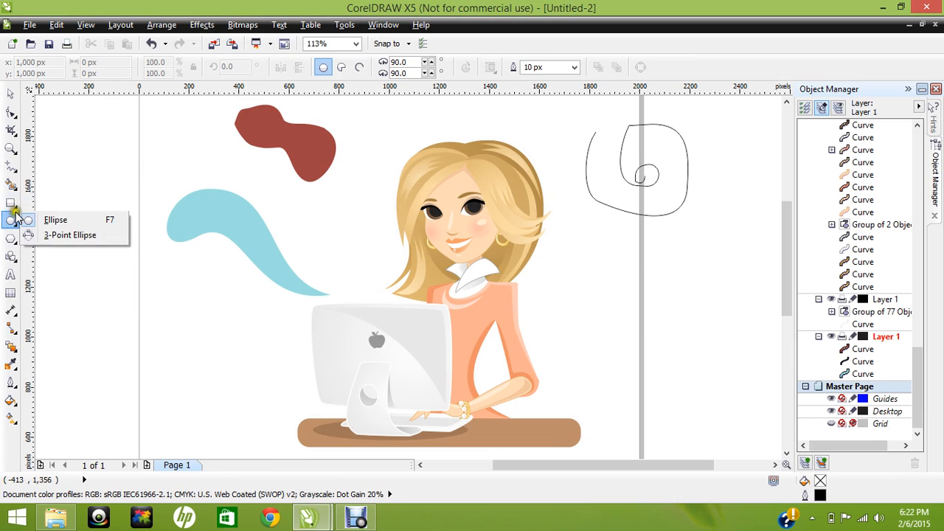
mouse_move(11, 205)
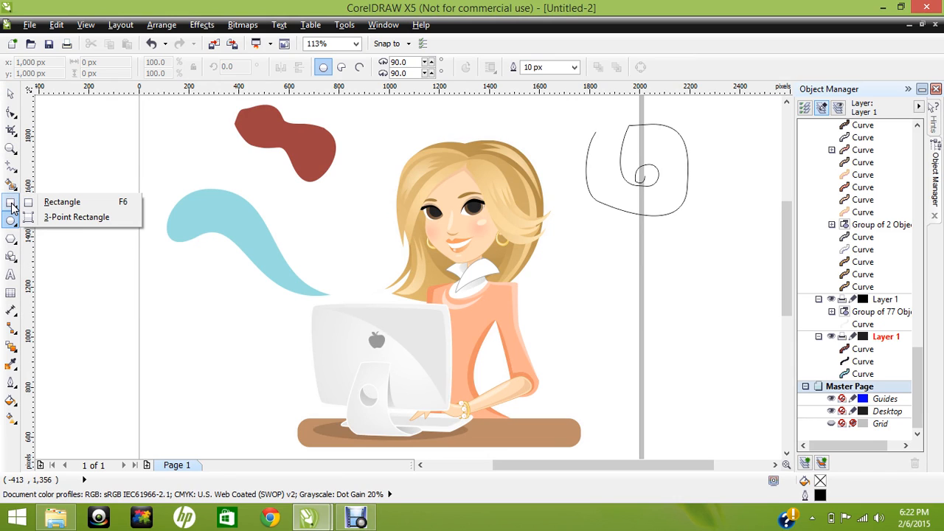
Draw a rectangle about 599 by 135 px beside the desk and round all its corners to 52 px
left_click(11, 205)
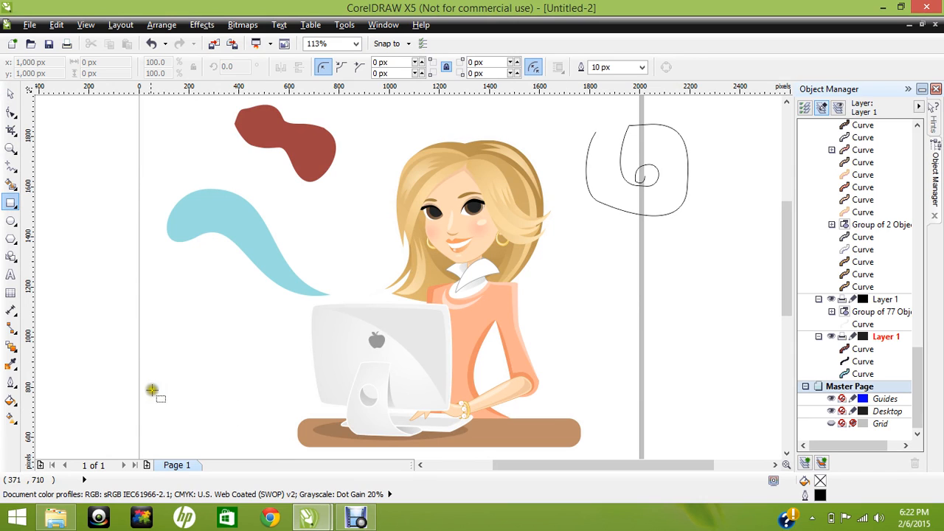
left_click_drag(144, 377, 294, 412)
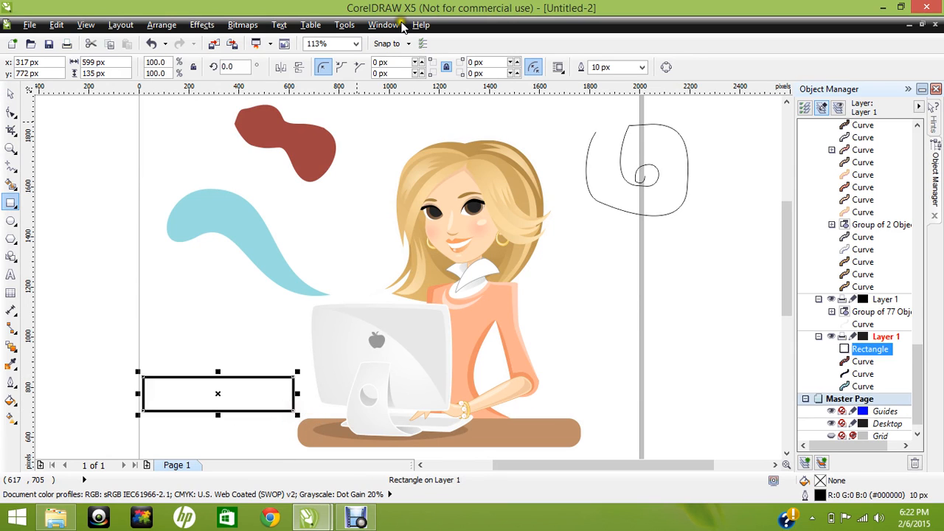
left_click(423, 63)
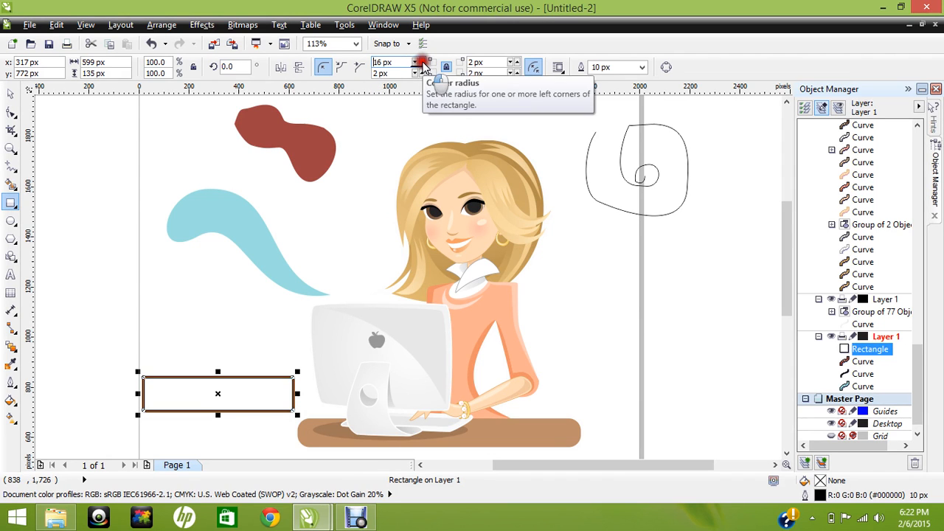
left_click(423, 63)
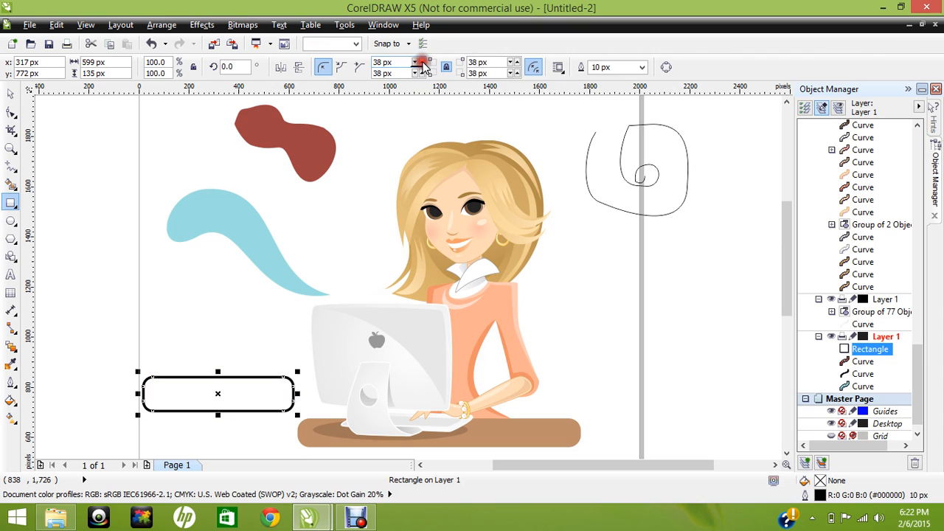
left_click(423, 63)
left_click(424, 63)
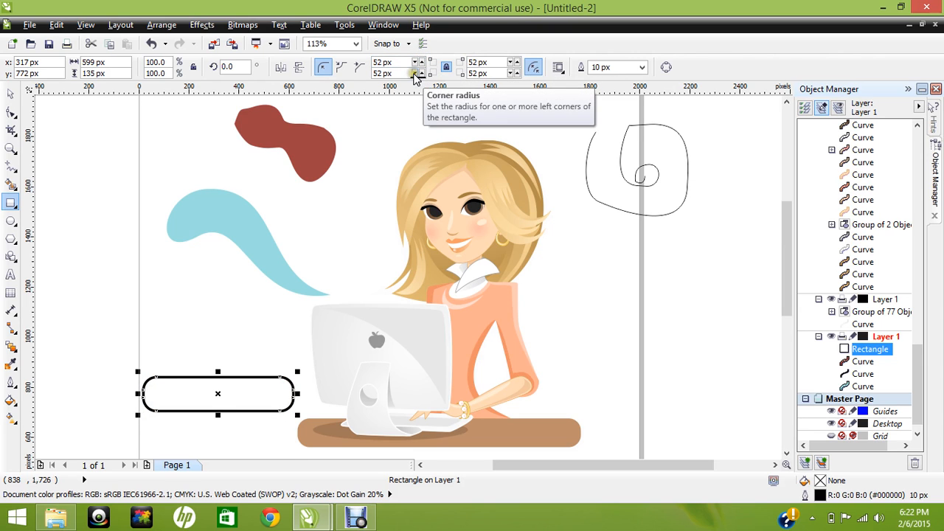
Try scalloped and chamfered corners on the rectangle and set them back to round corners
left_click(343, 69)
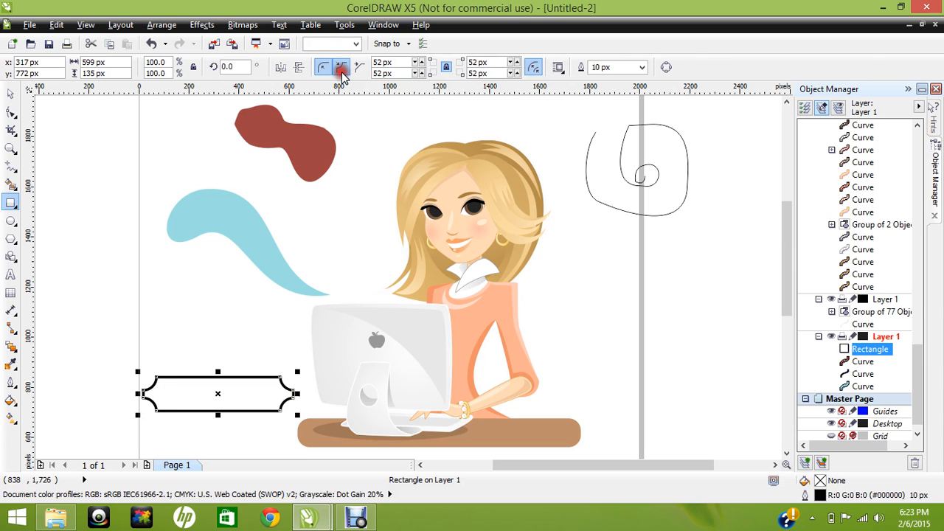
left_click(358, 68)
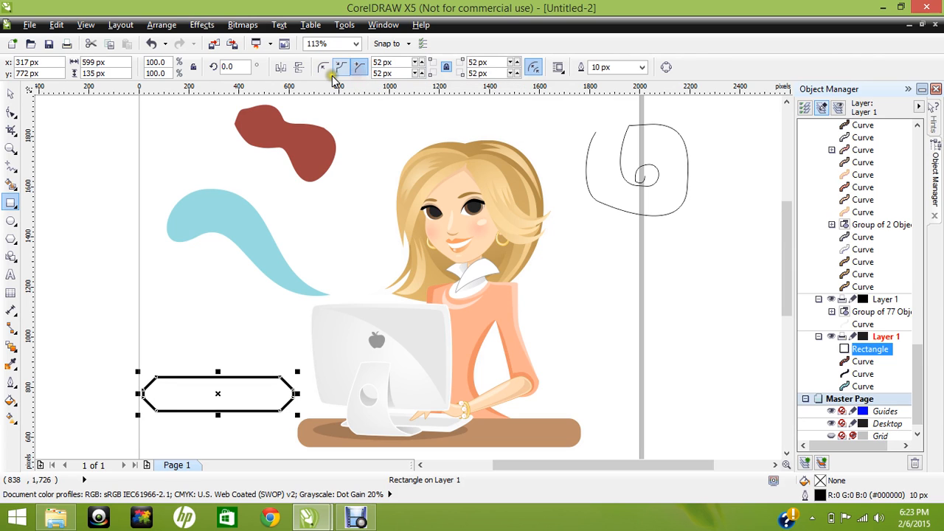
left_click(340, 72)
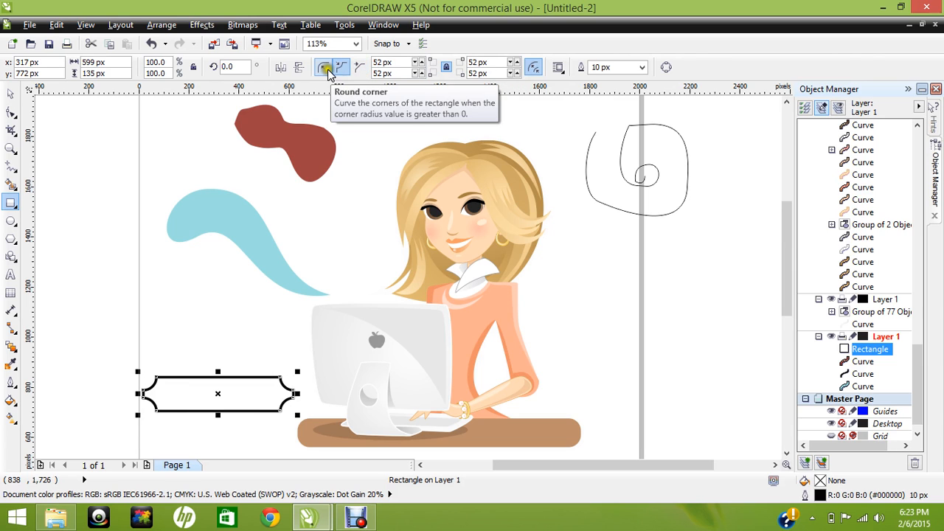
left_click(323, 67)
Scale the light-blue shape down to about 420 by 274 px and place it in the empty area above the rounded rectangle
left_click(10, 94)
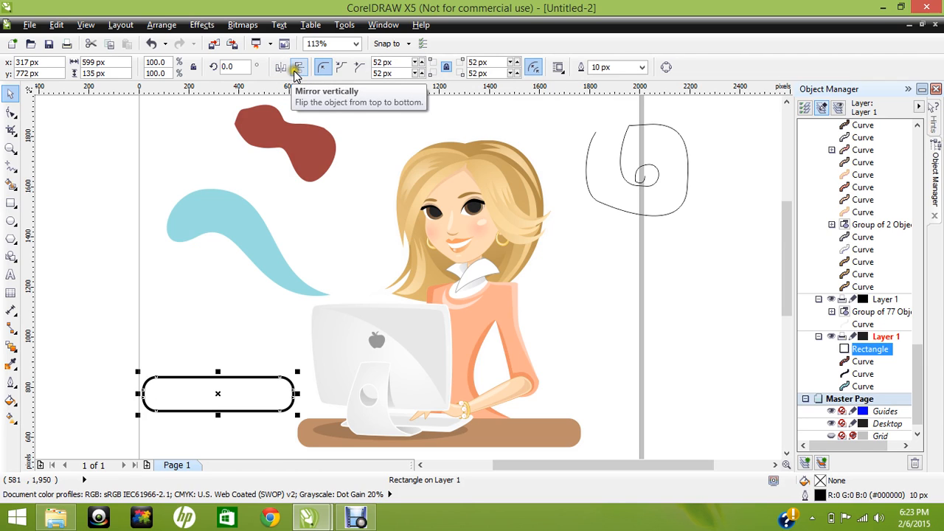
left_click(253, 237)
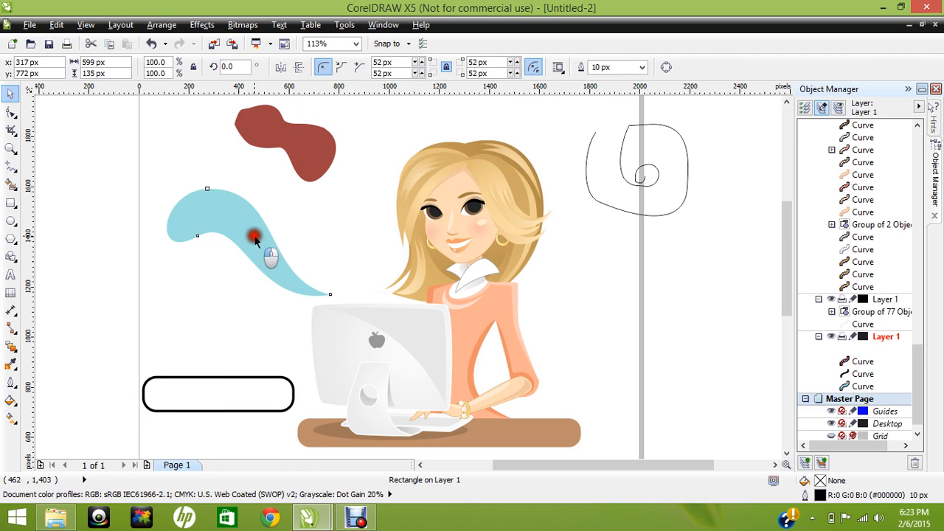
left_click(254, 238)
left_click_drag(254, 237, 655, 321)
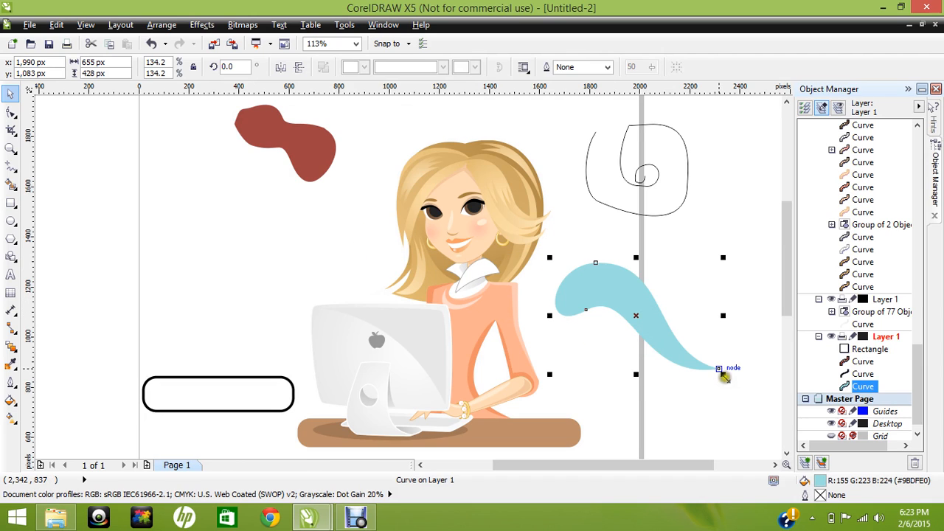
left_click_drag(723, 374, 663, 336)
left_click_drag(606, 312, 200, 219)
Delete the dark-red shape and move the light-blue shape up about 210 px
left_click(293, 152)
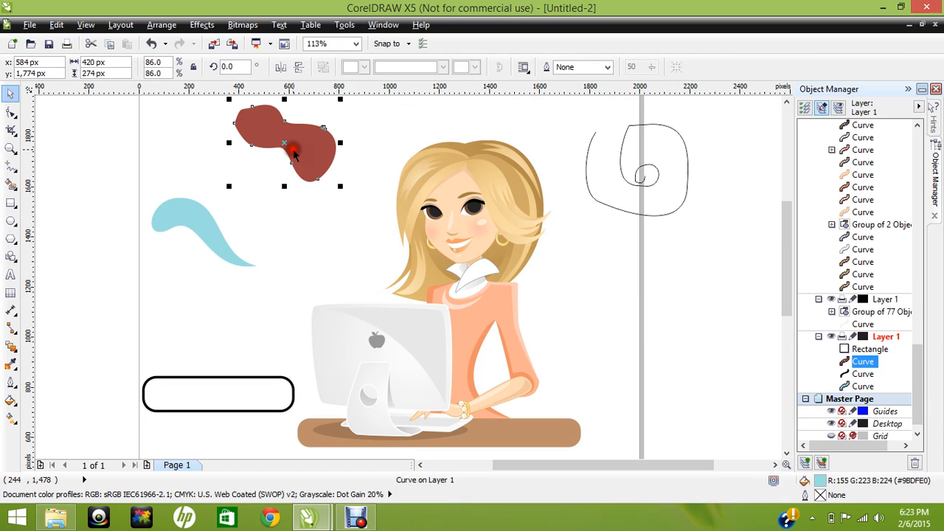
key("Delete")
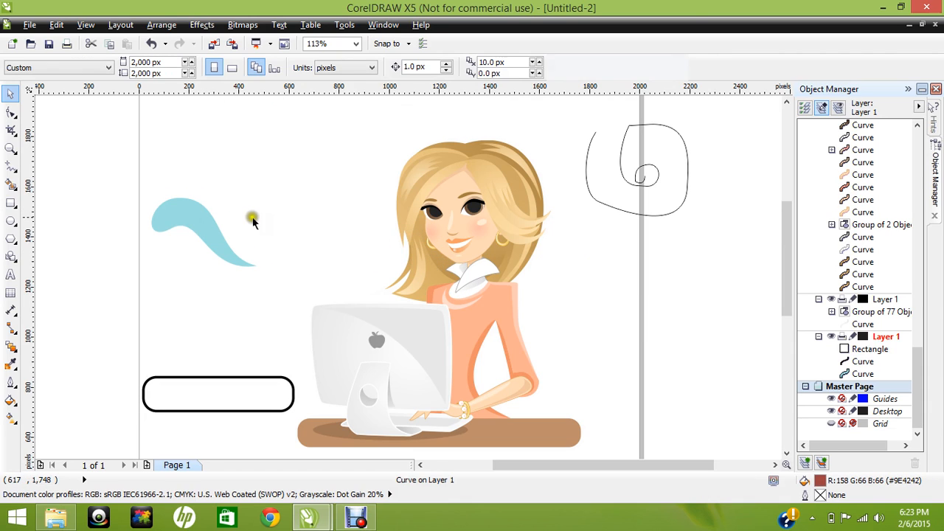
left_click(194, 219)
left_click_drag(192, 180, 192, 174)
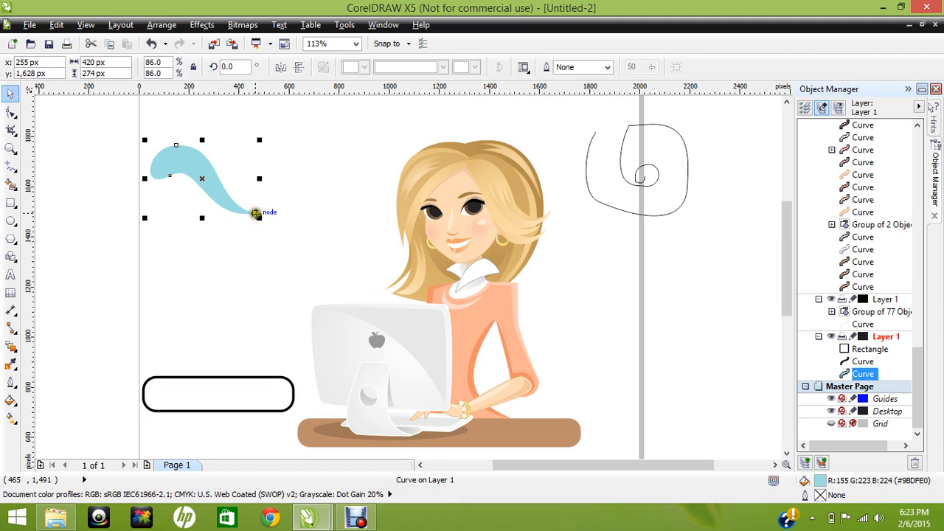
Create a vertically mirrored duplicate of the light-blue shape and shift it down about 47 px
left_click(211, 187)
key("ctrl+d")
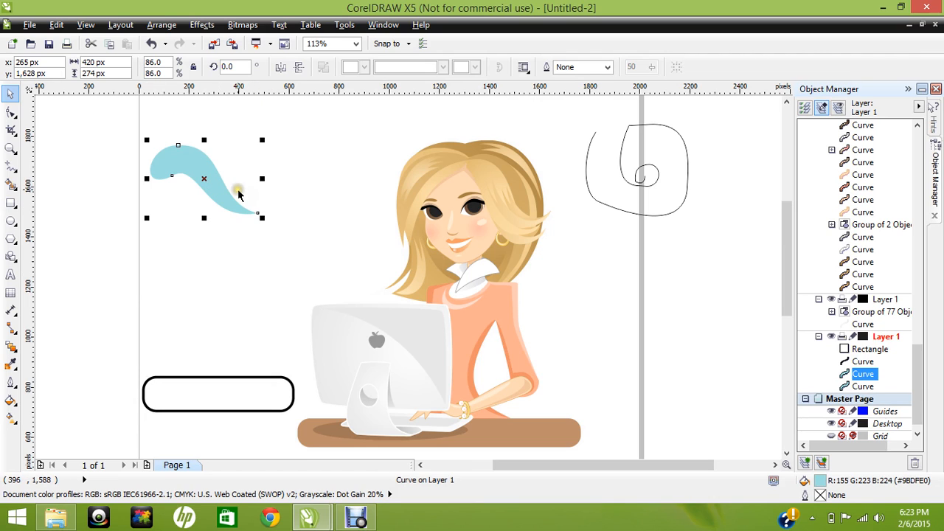
left_click(301, 66)
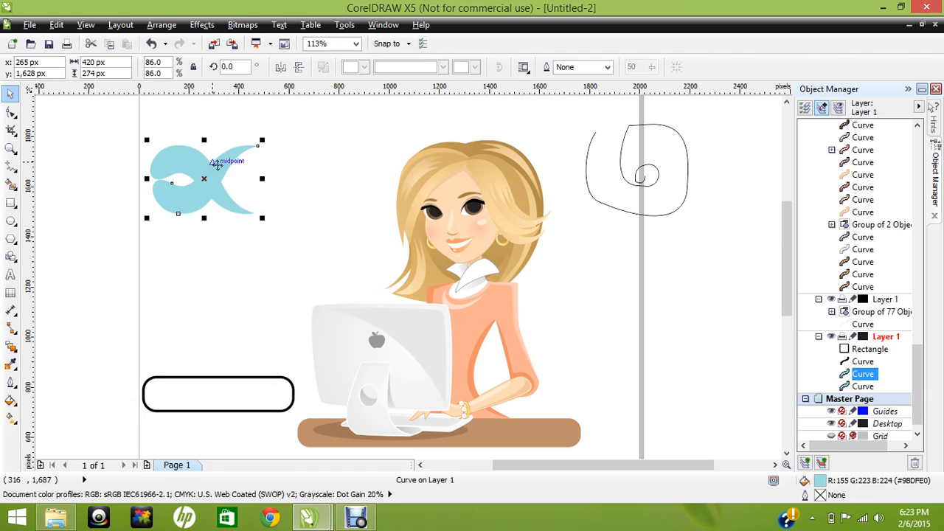
left_click_drag(215, 164, 218, 166)
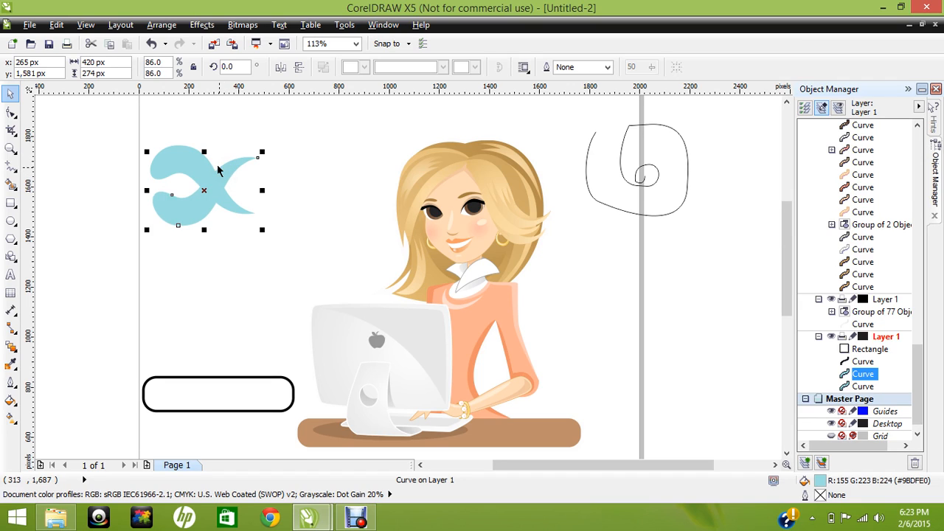
Nudge the vertically mirrored light-blue copy down about 149 px and left about 5 px so it sits below the original
key("Down")
key("Down")
key("Down")
key("Down")
key("Down")
key("Down")
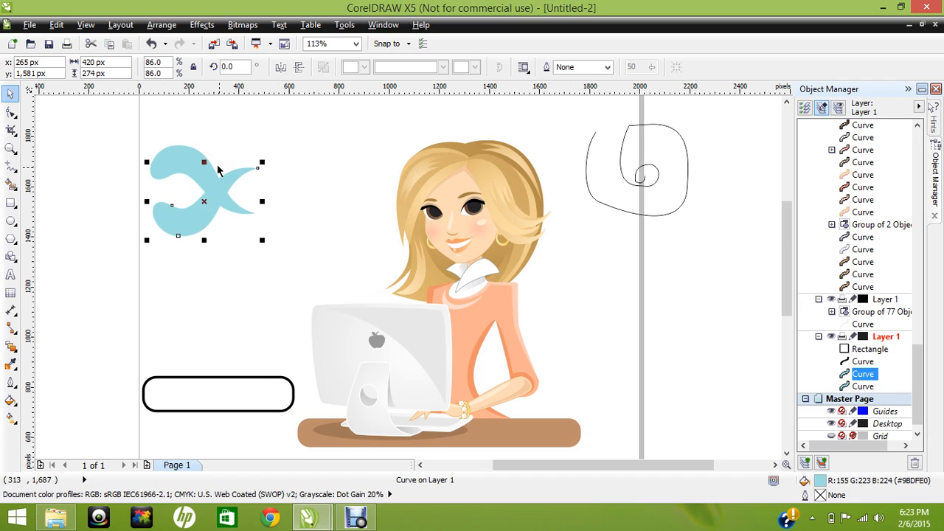
key("Down")
key("Down")
key("Down")
key("Down")
key("Down")
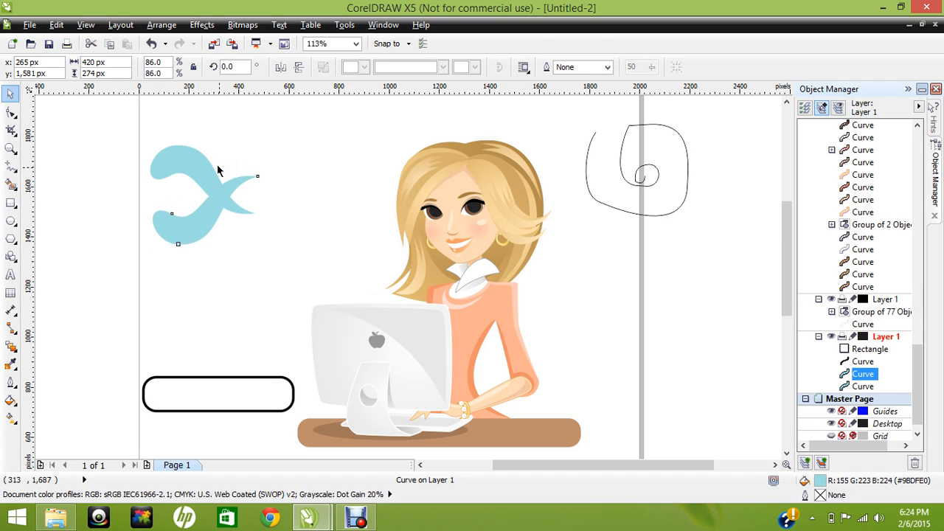
key("Down")
key("Down")
key("Down")
key("Down")
key("Down")
key("Down")
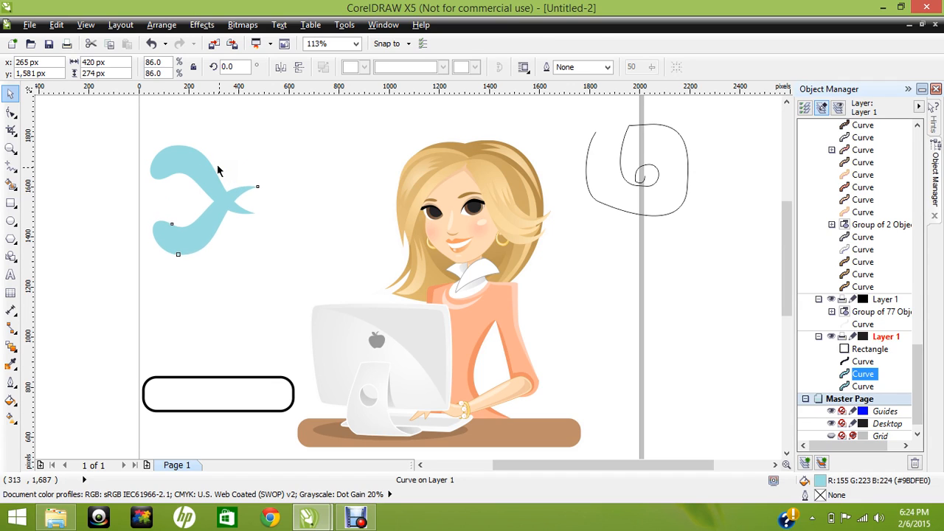
key("Down")
key("Down")
key("Down")
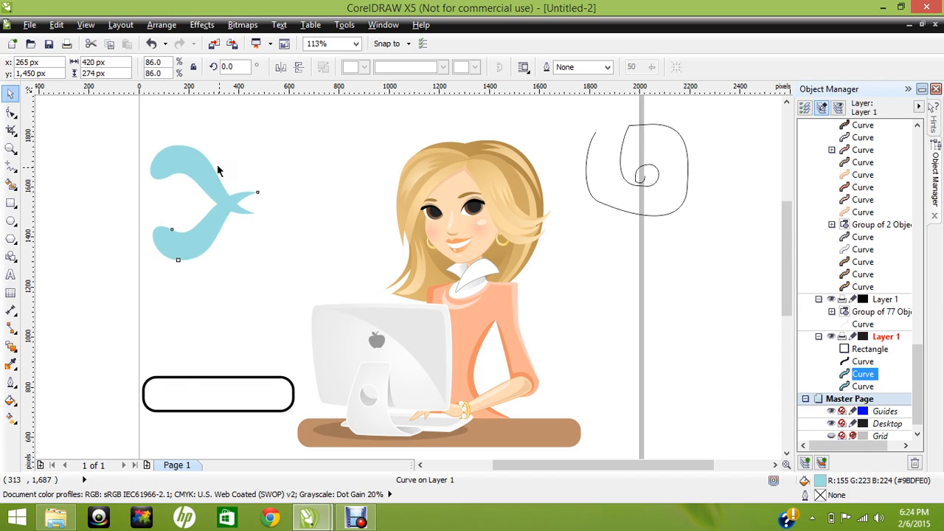
key("Down")
key("Down")
key("Left")
key("Left")
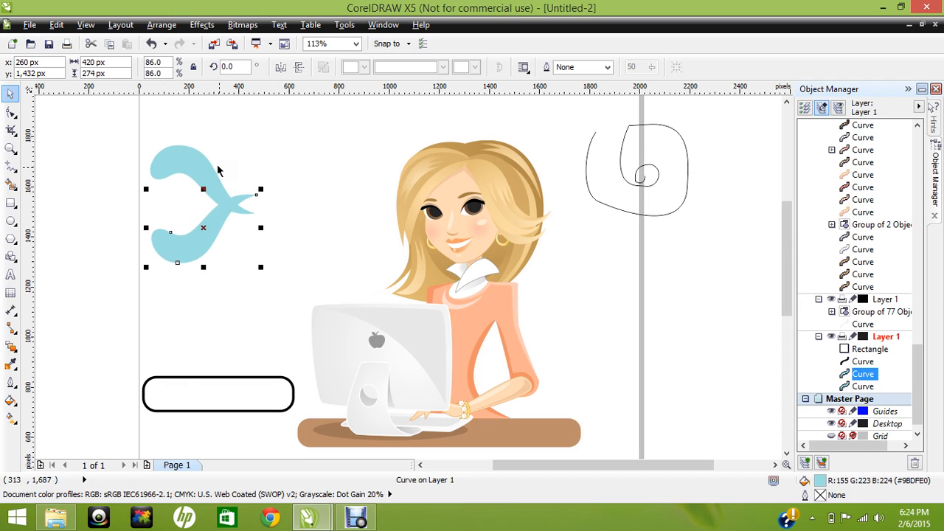
left_click(268, 164)
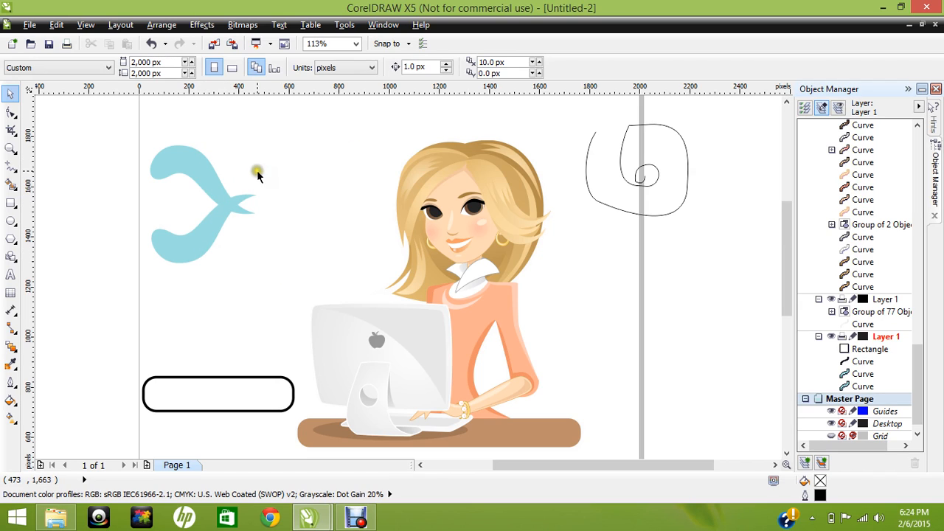
Duplicate both light-blue shapes together and mirror the duplicated pair horizontally
left_click(142, 123)
left_click_drag(142, 122, 268, 276)
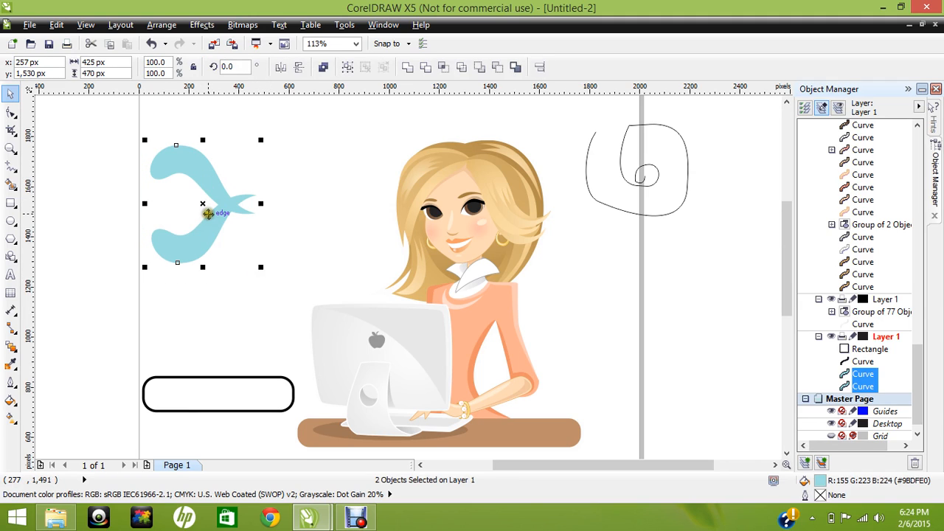
key("ctrl+d")
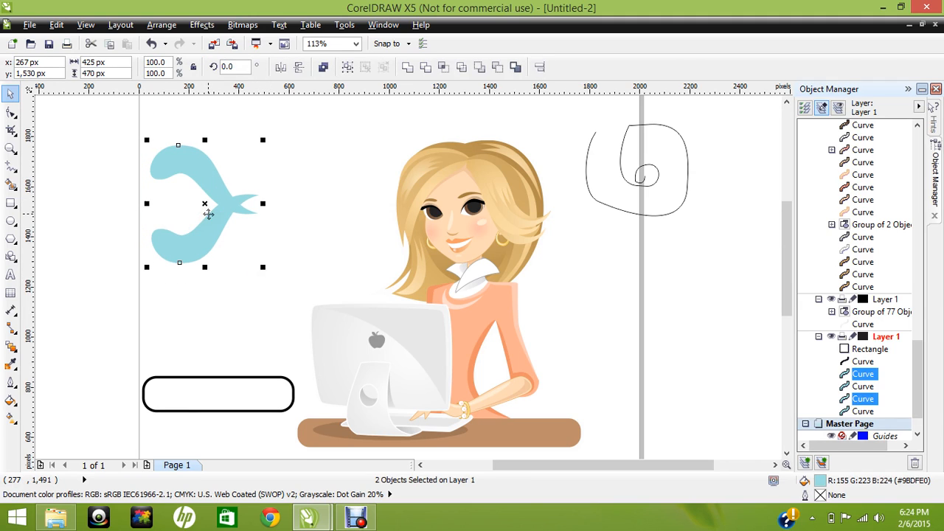
left_click(280, 69)
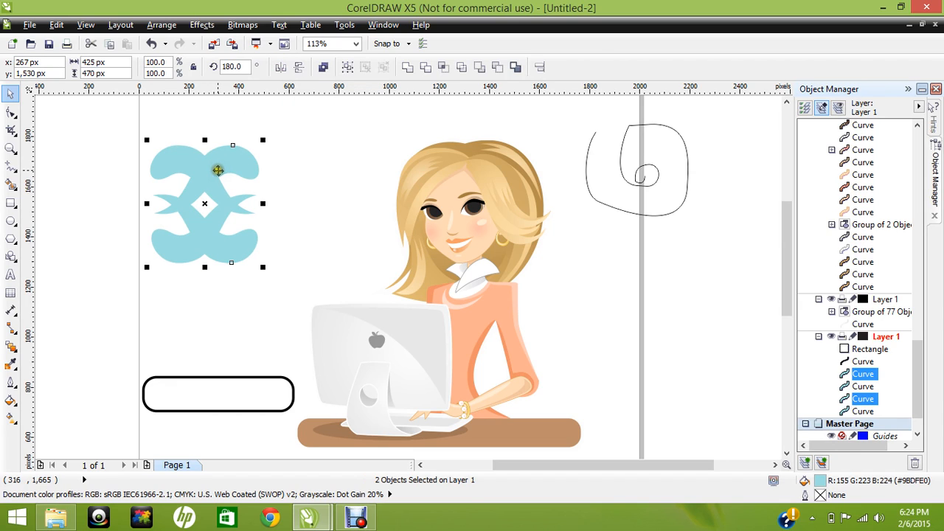
Move the mirrored pair right about 383 px so its tails overlap those of the original pair, and deselect it
left_click_drag(218, 171, 314, 169)
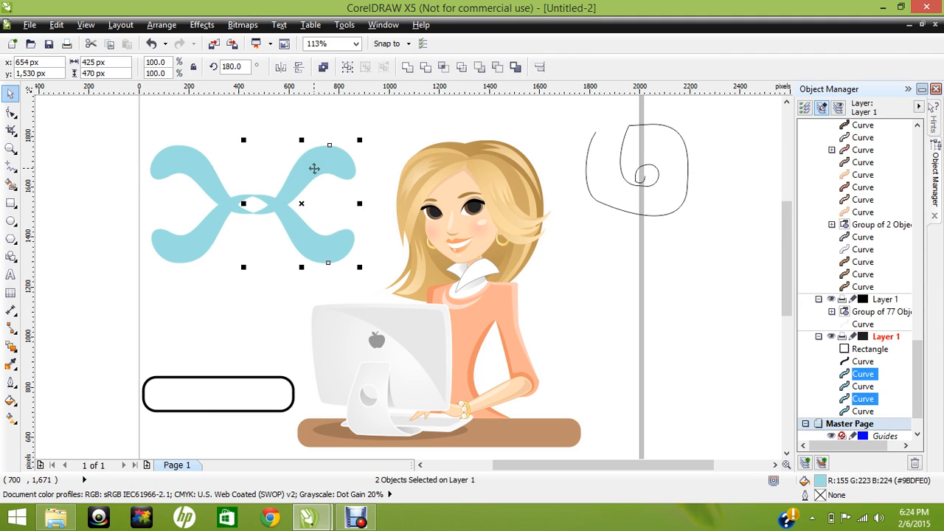
key("Left")
key("Left")
key("Left")
key("Left")
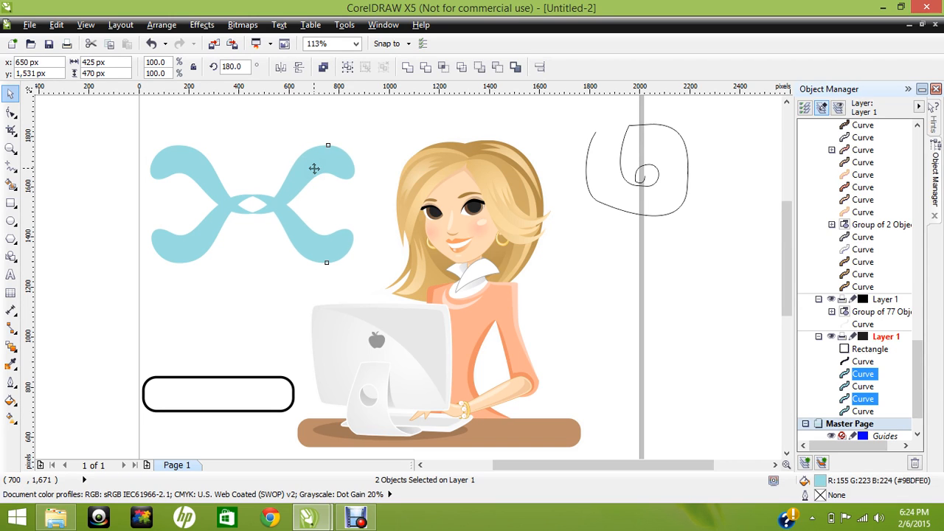
left_click(251, 192)
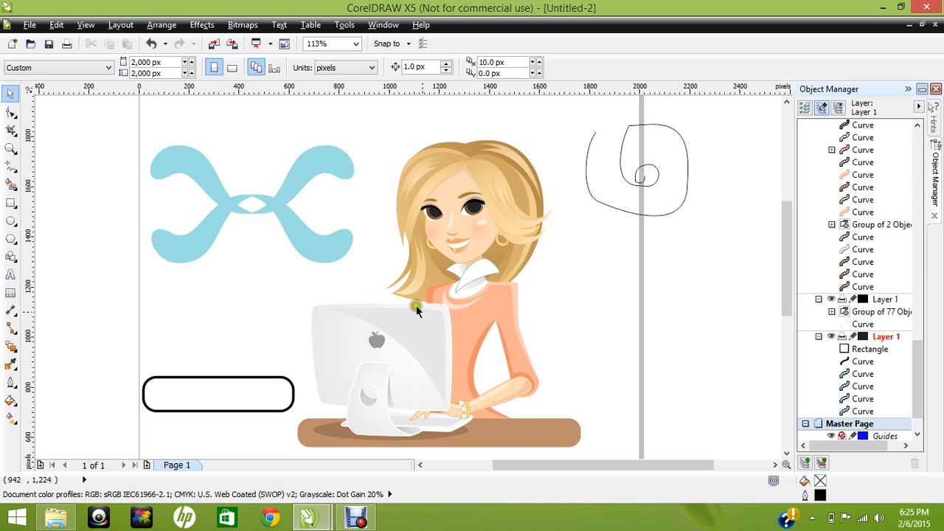
Try moving the character's face shape out to the blank area beside the illustration, and undo the move
left_click(473, 258)
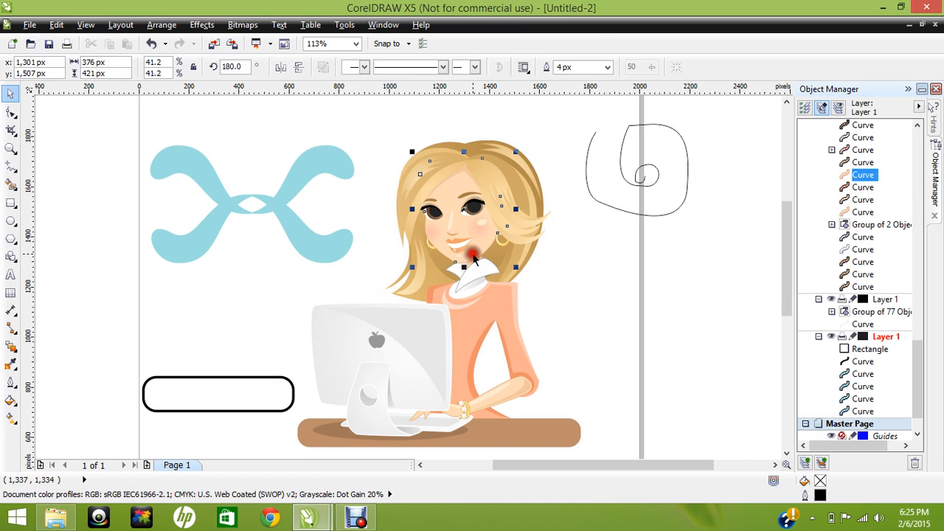
left_click_drag(473, 258, 621, 338)
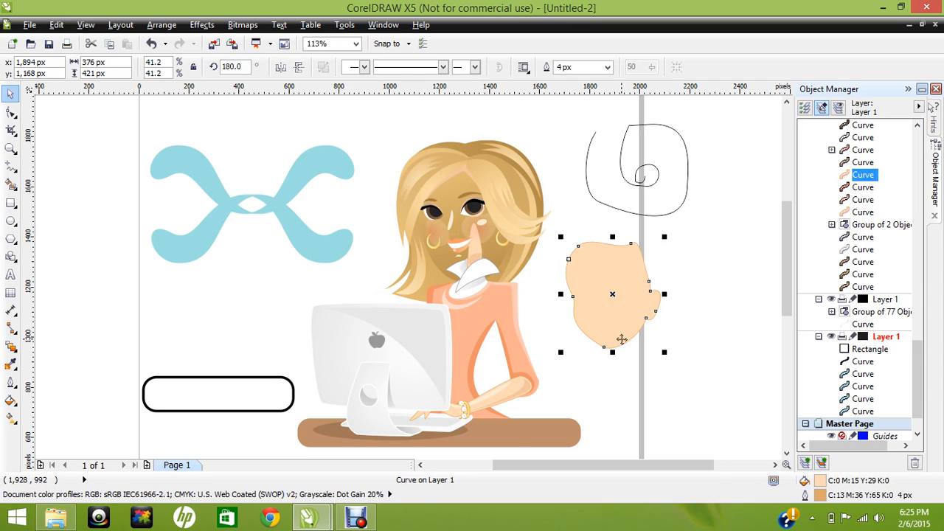
left_click(623, 300)
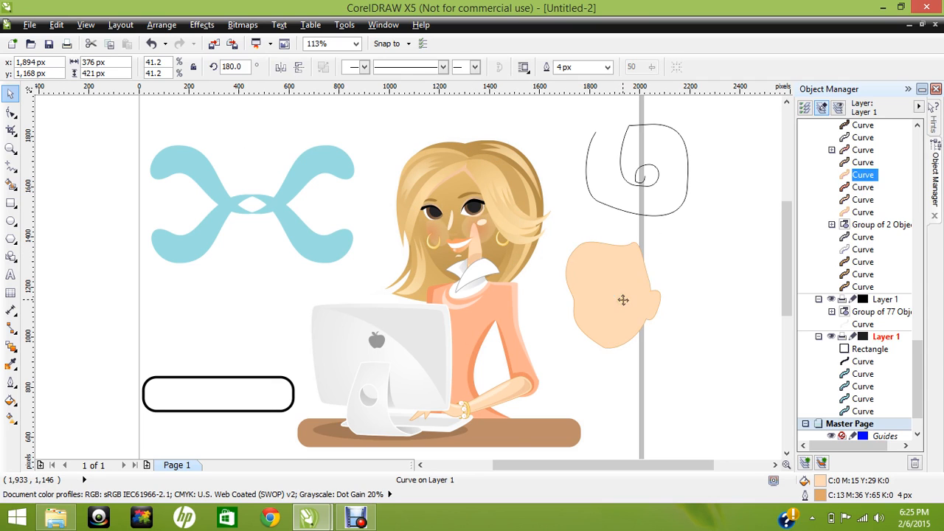
key("ctrl+z")
left_click(595, 294)
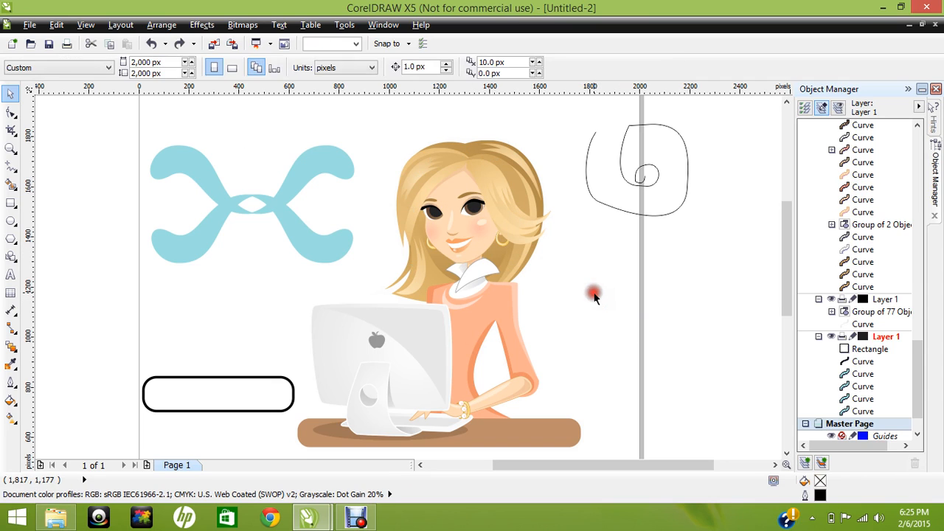
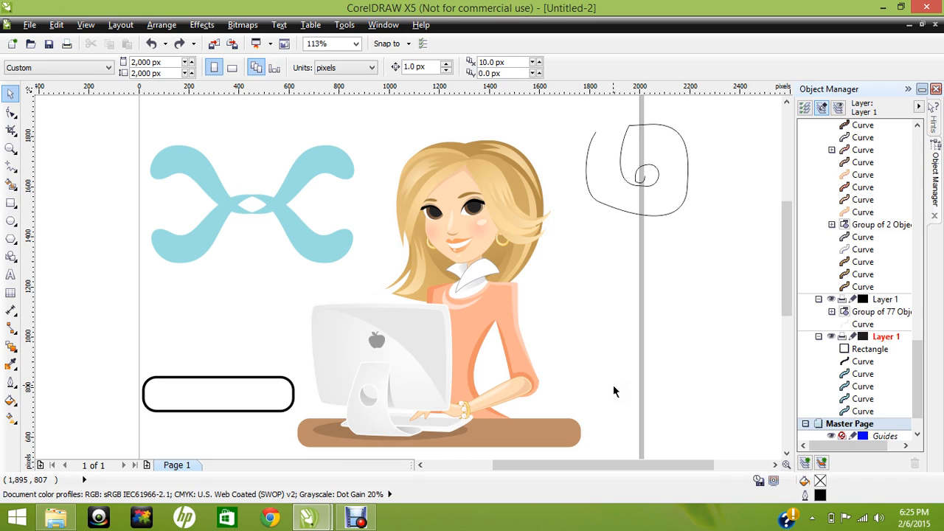
left_click(591, 311)
left_click(588, 311)
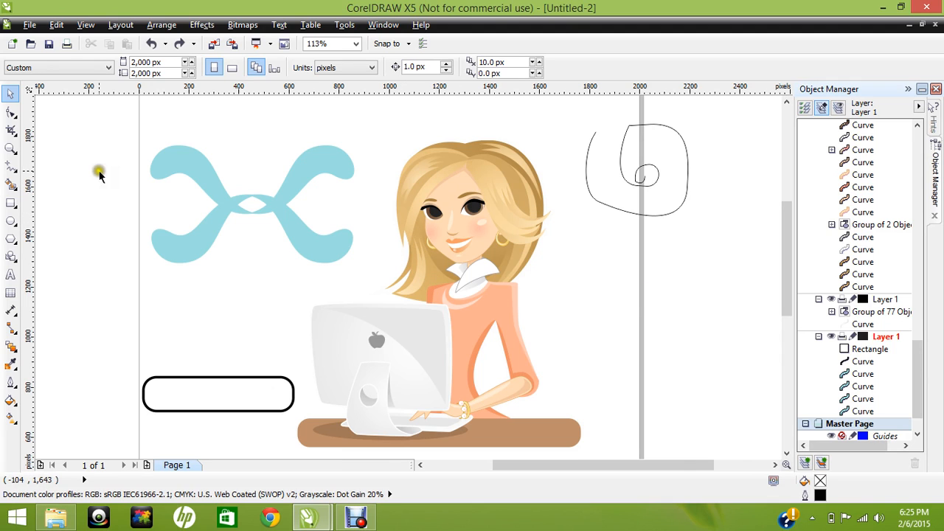
left_click(142, 125)
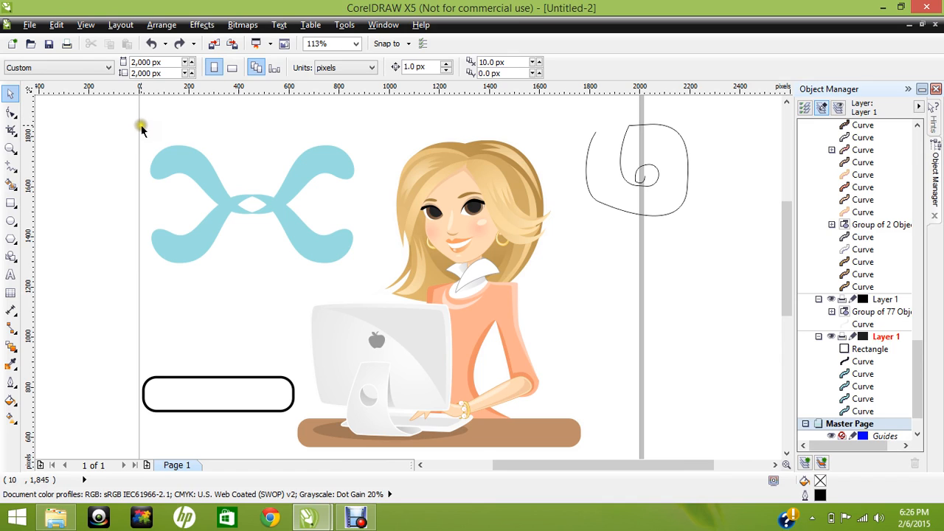
left_click(141, 125)
left_click(144, 128)
left_click(228, 295)
left_click(99, 264)
left_click(60, 325)
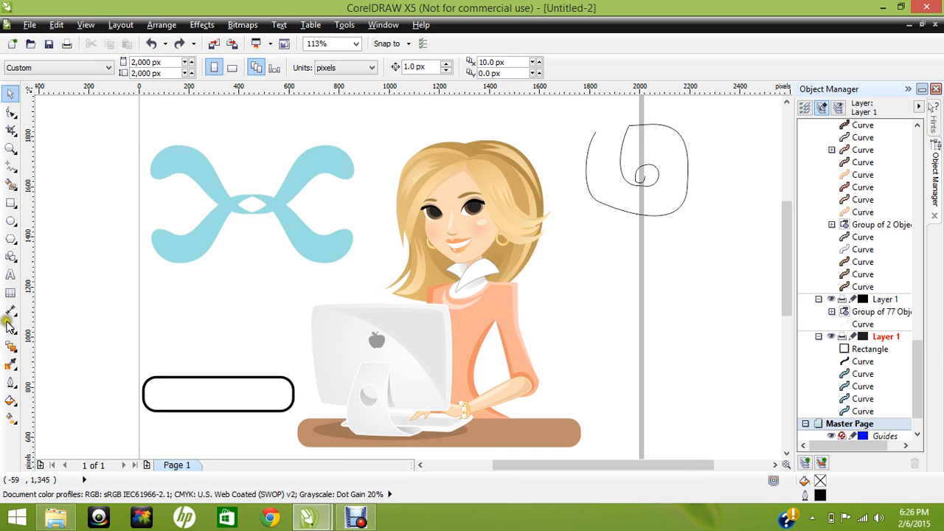
left_click(7, 165)
Create a paragraph text frame about 778 by 273 px above the rounded rectangle, enter a first name in it, and delete the frame
left_click(10, 277)
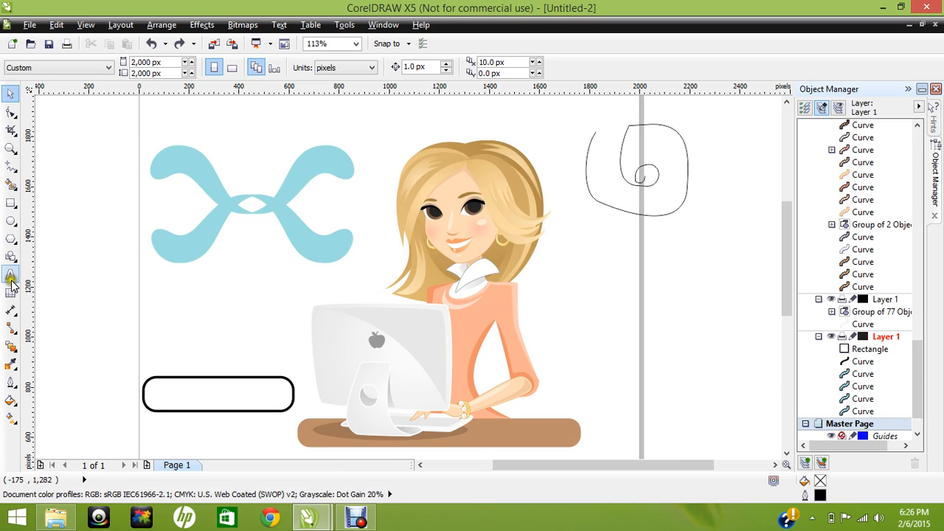
left_click(11, 277)
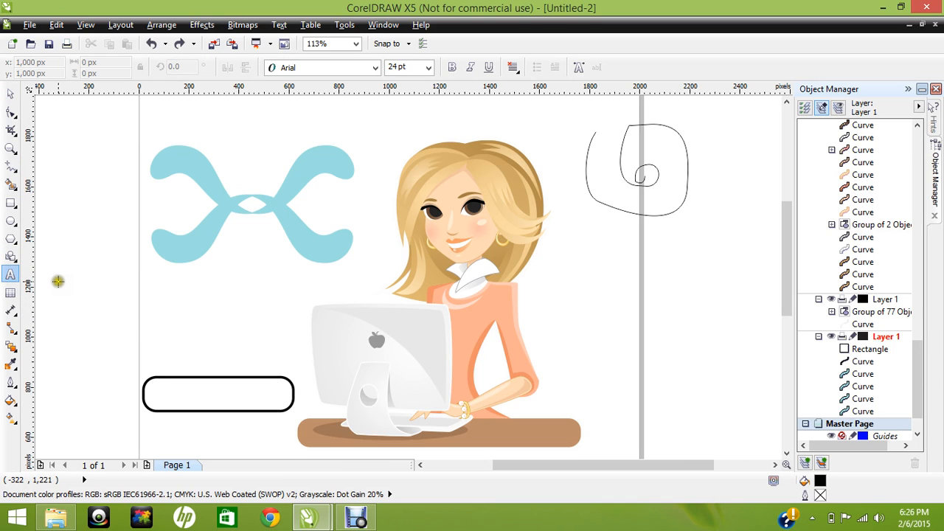
left_click_drag(83, 291, 277, 359)
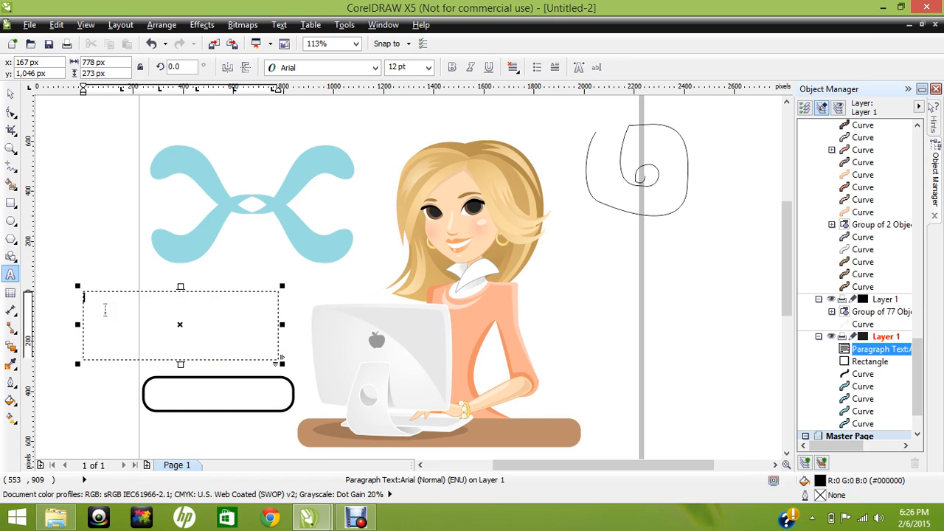
type("Alysia")
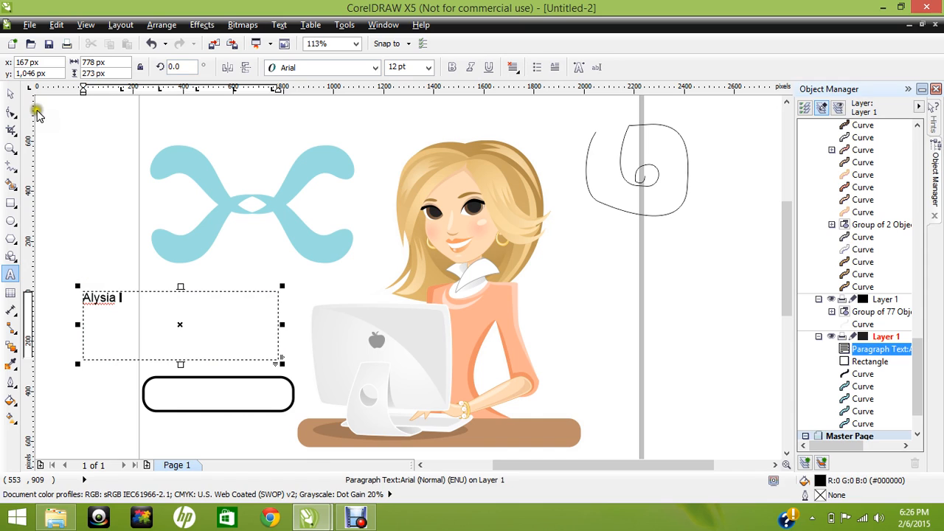
left_click(10, 94)
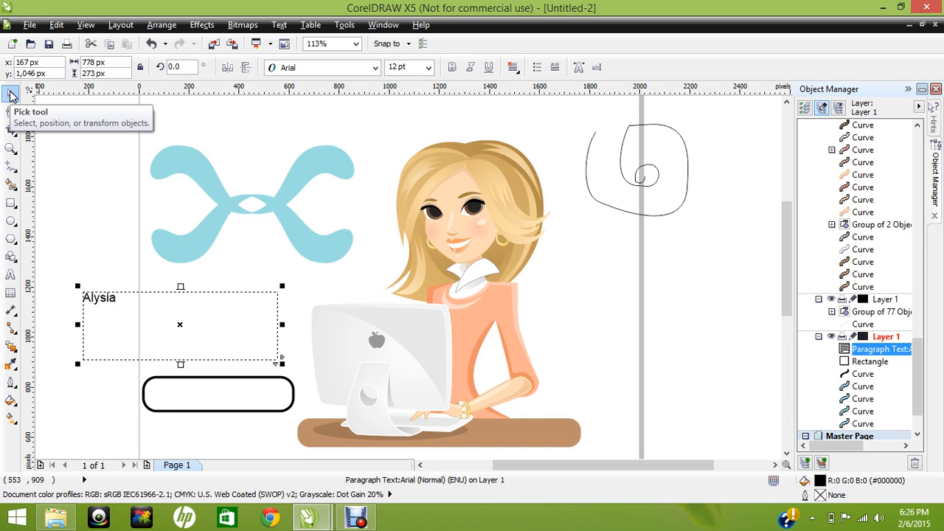
key("Delete")
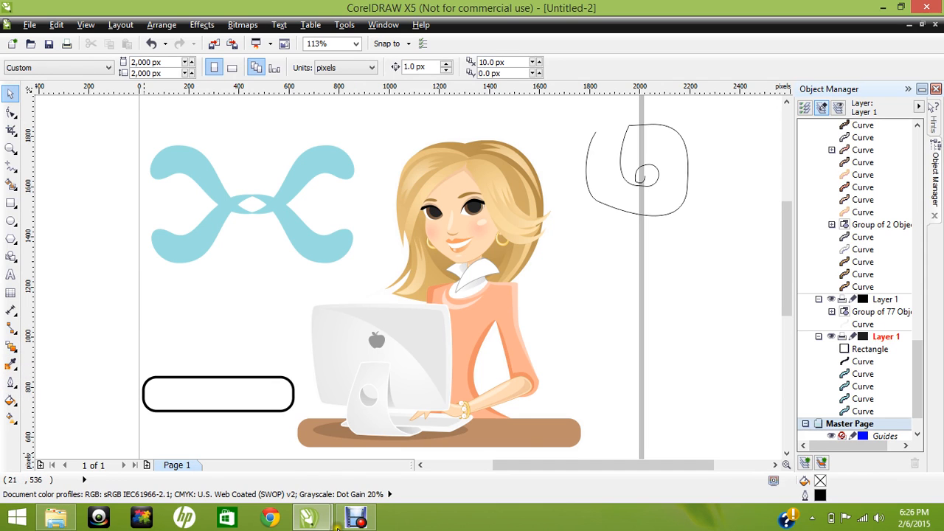
left_click(364, 518)
left_click(337, 394)
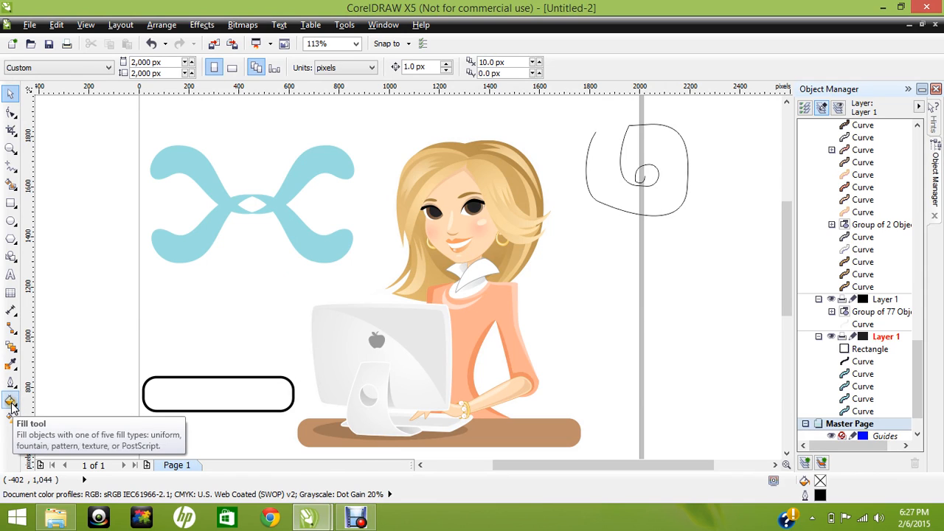
Apply a soft green uniform fill, RGB 131, 199, 150 (#83C796), to the rounded rectangle
left_click(11, 93)
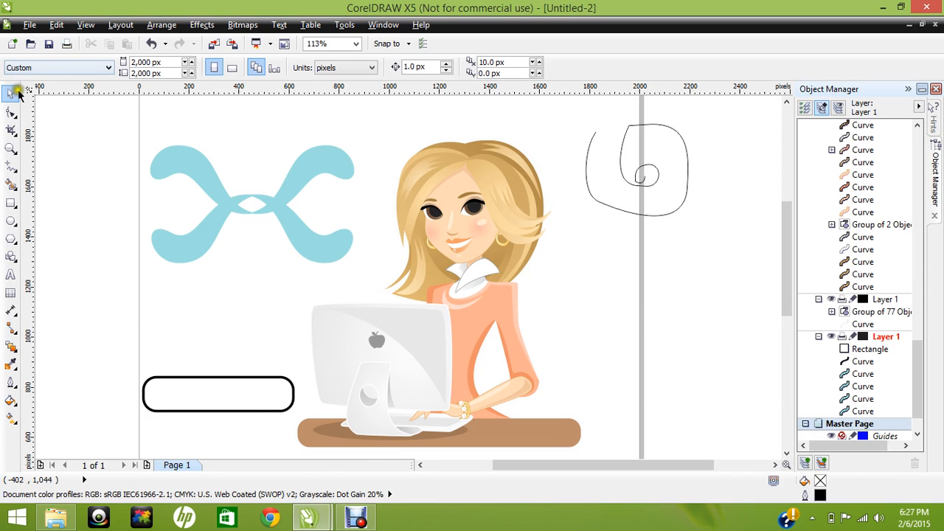
left_click(222, 393)
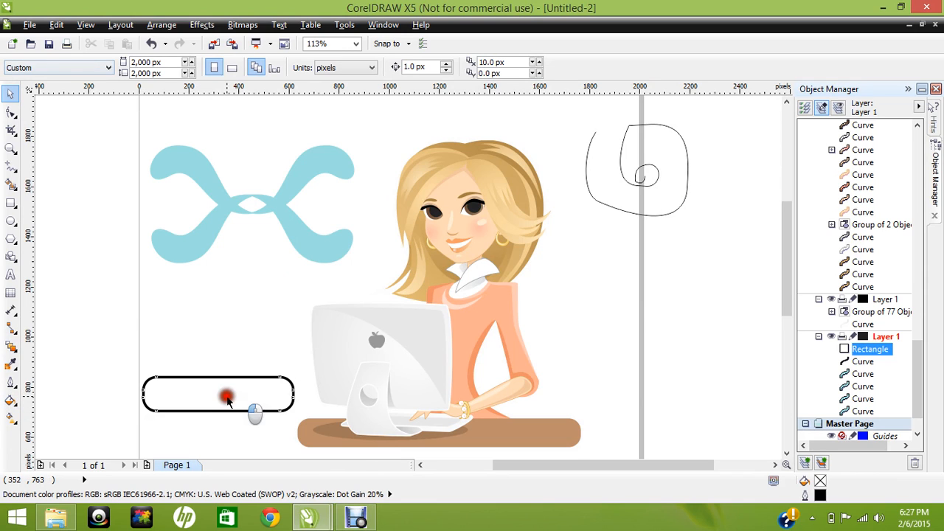
left_click(11, 402)
left_click(259, 391)
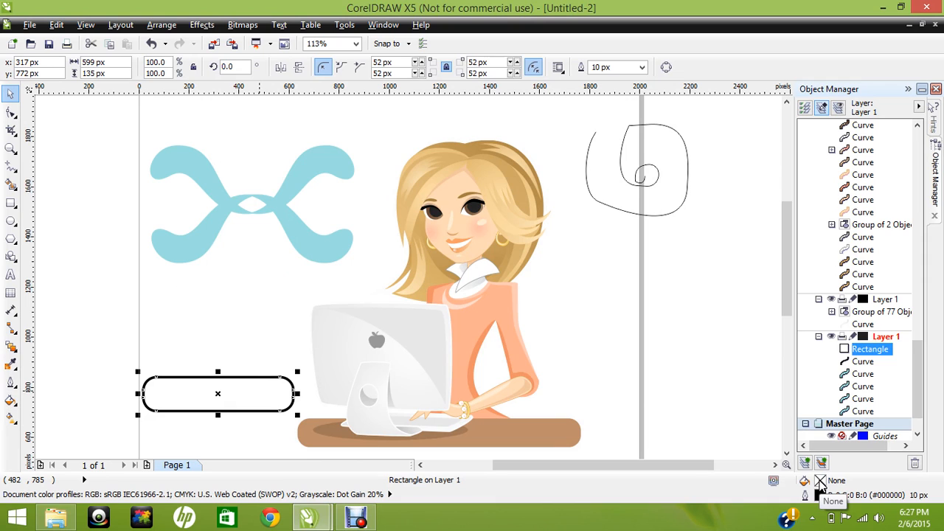
double_click(820, 481)
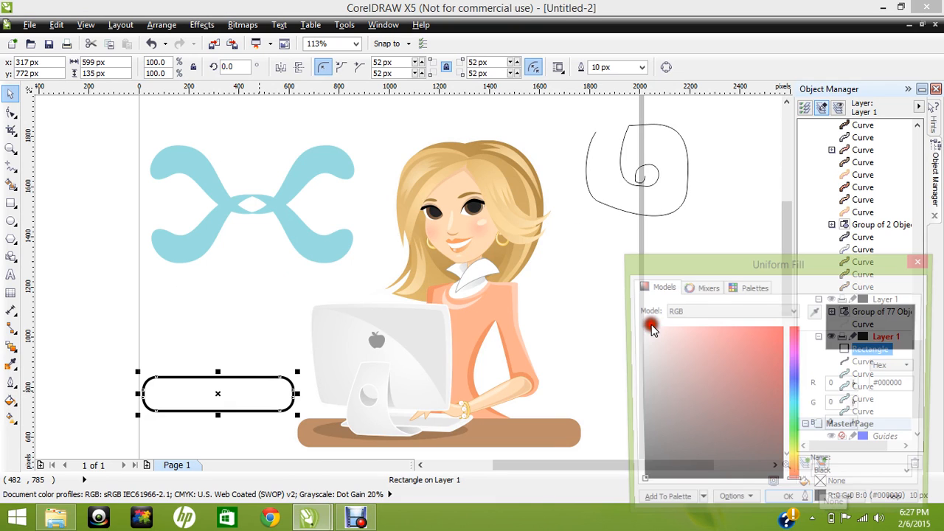
left_click(702, 401)
left_click(794, 426)
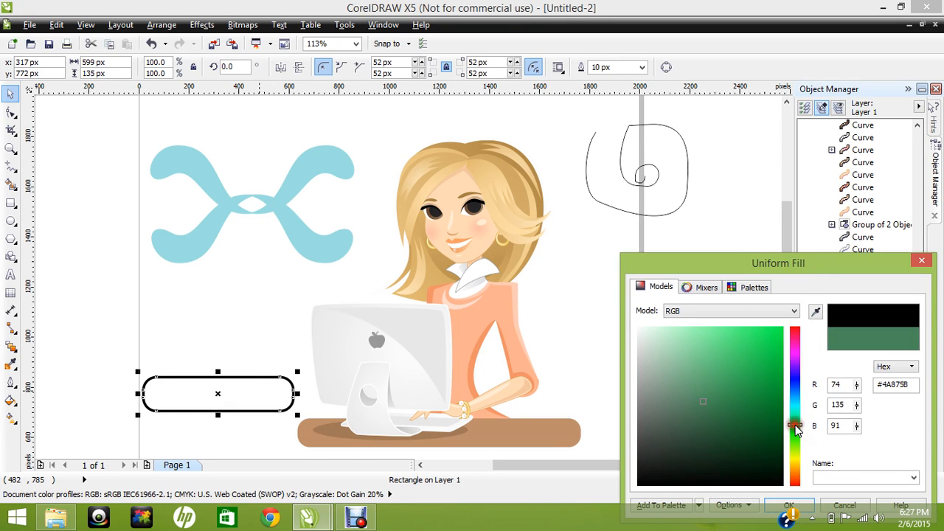
left_click(686, 362)
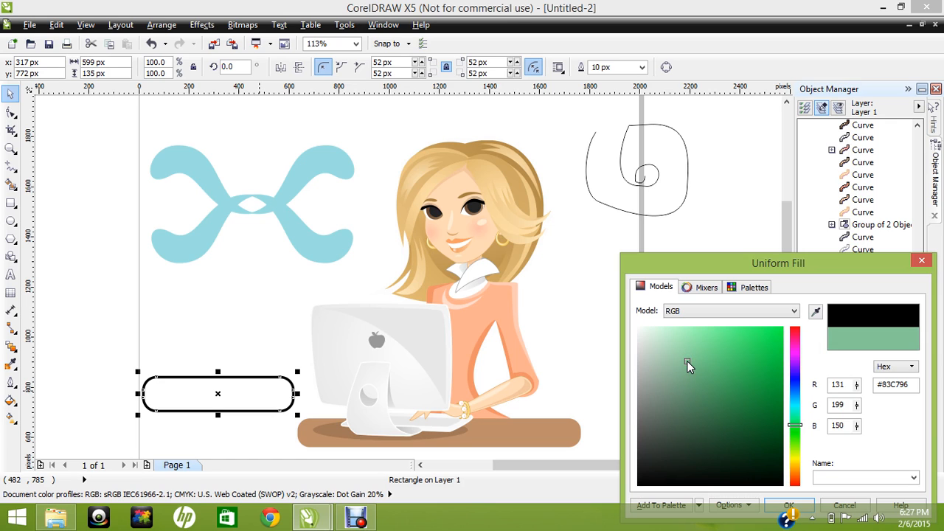
key("Return")
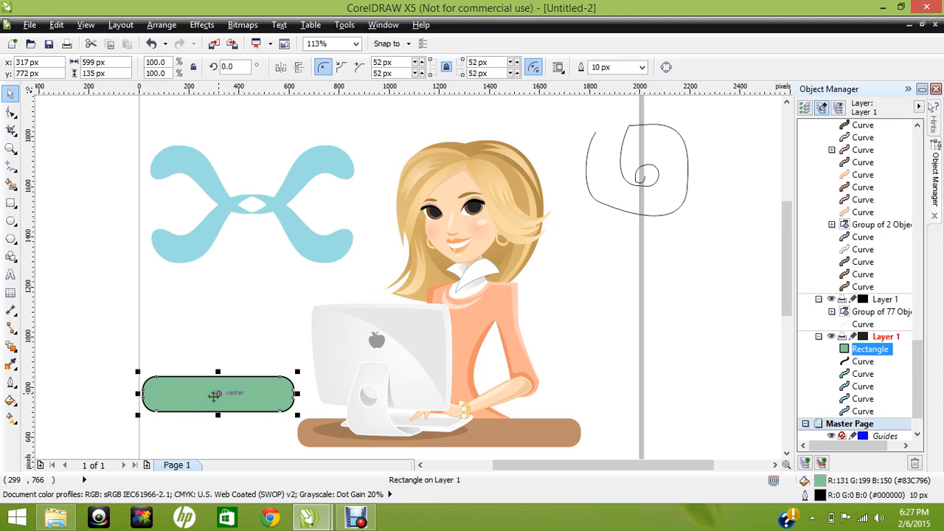
left_click(10, 400)
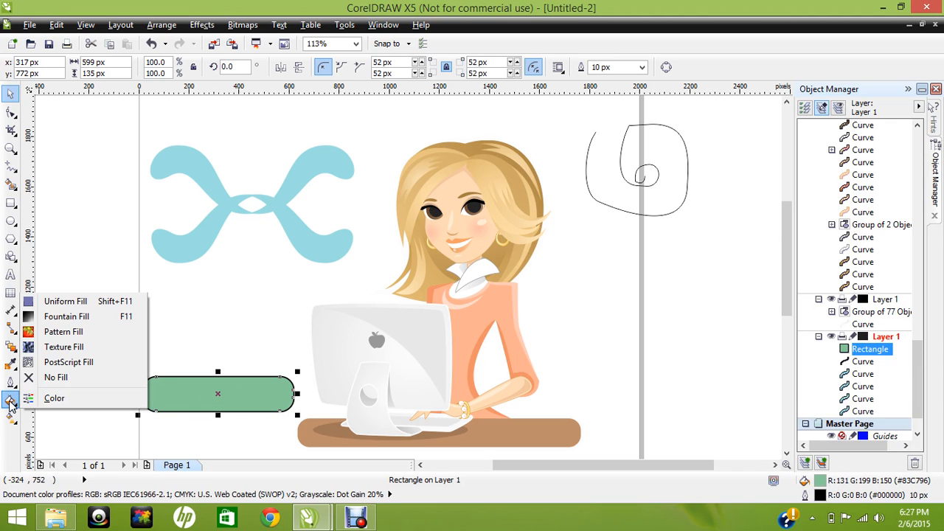
left_click(53, 306)
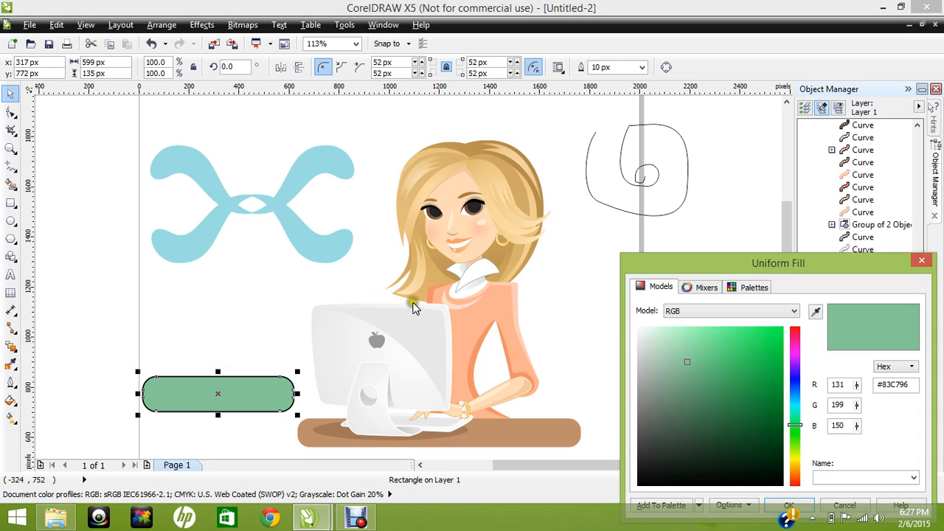
left_click(921, 260)
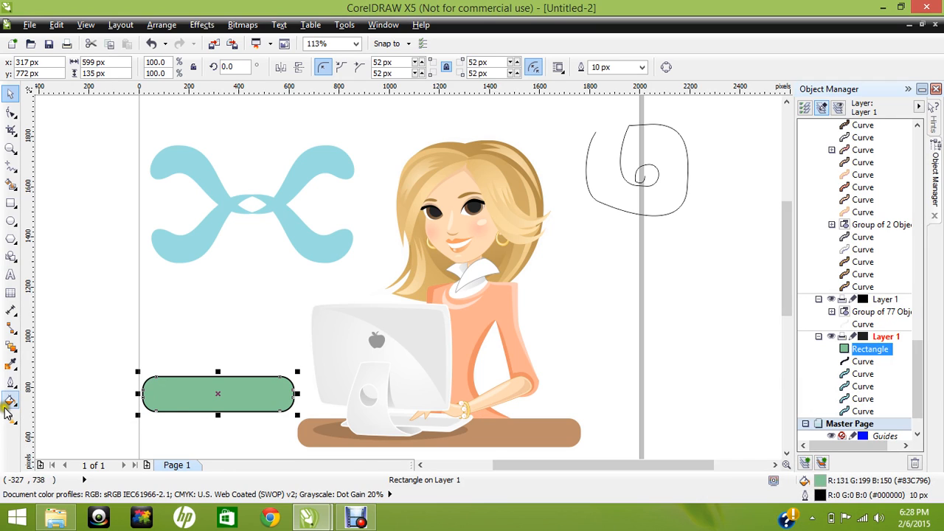
Start a fountain fill on the rounded rectangle and try the Radial, Conical and Square types in turn
left_click(12, 402)
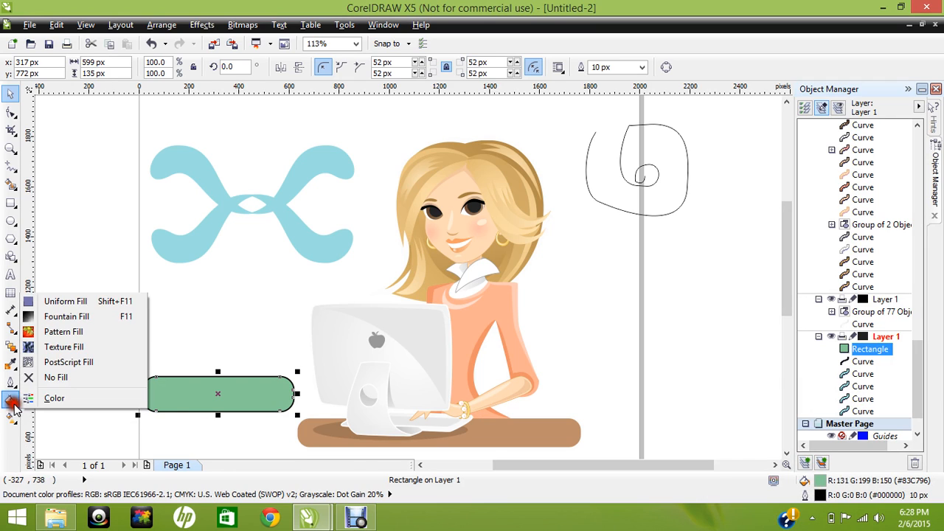
left_click(59, 318)
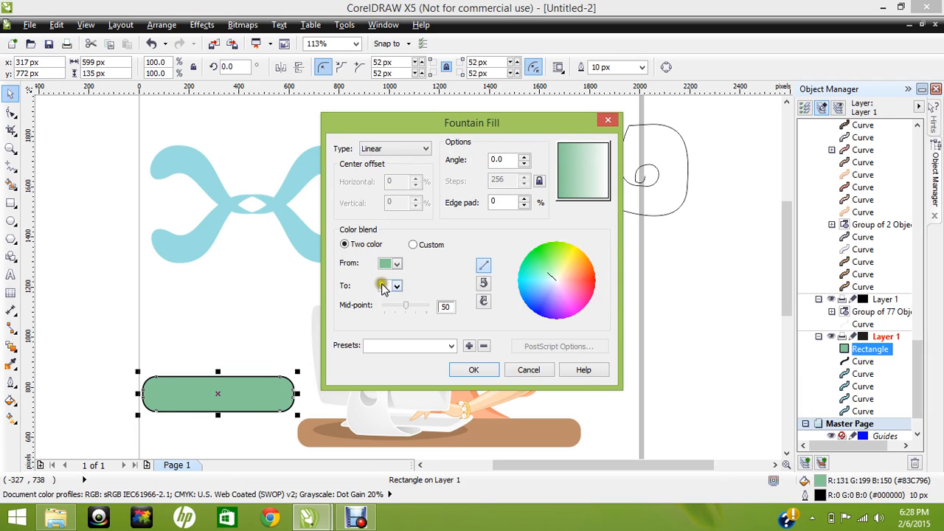
left_click(427, 149)
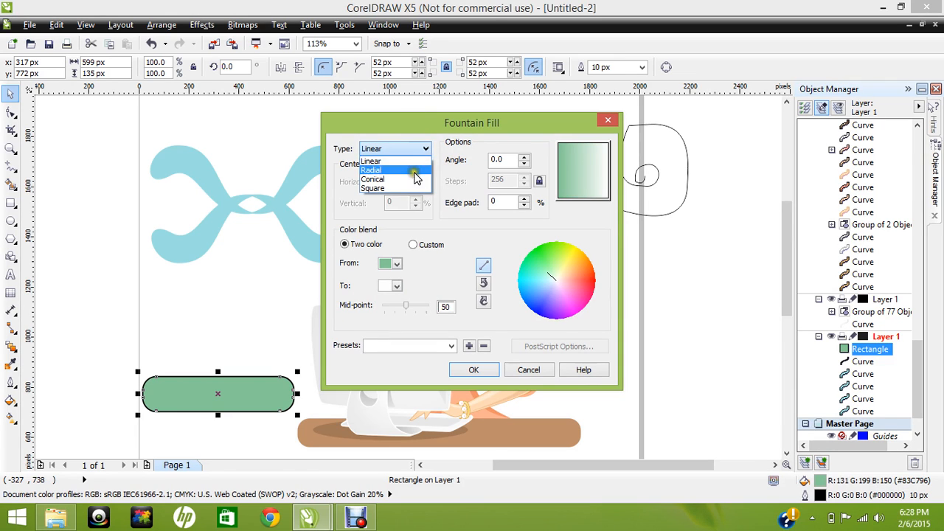
left_click(417, 167)
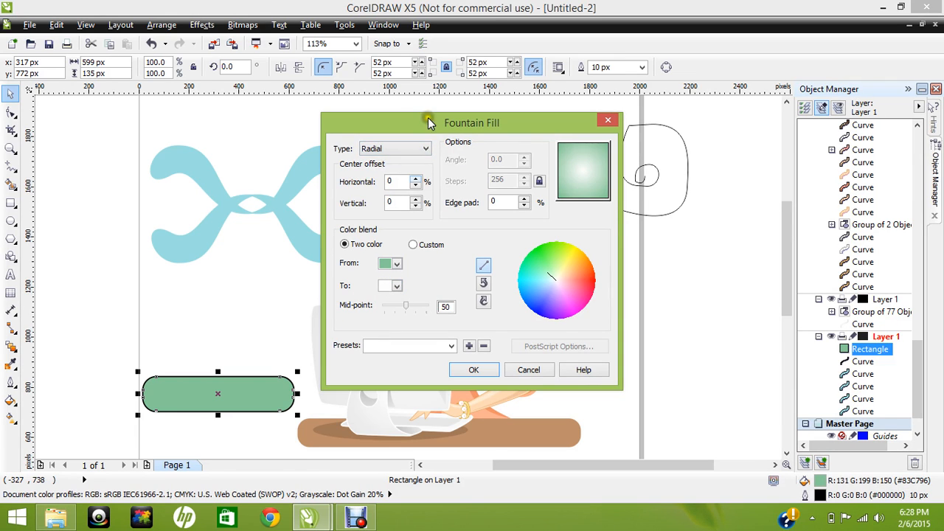
left_click(427, 149)
left_click(417, 180)
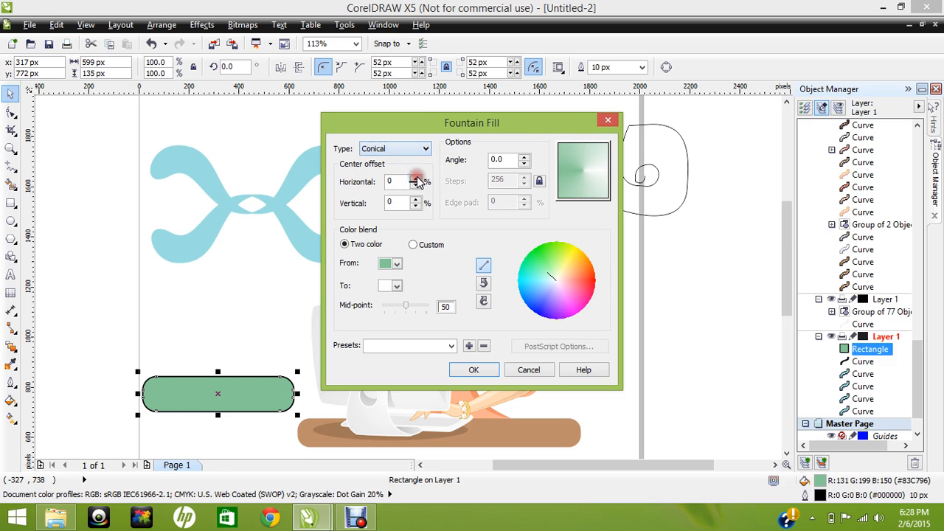
left_click(426, 150)
left_click(419, 188)
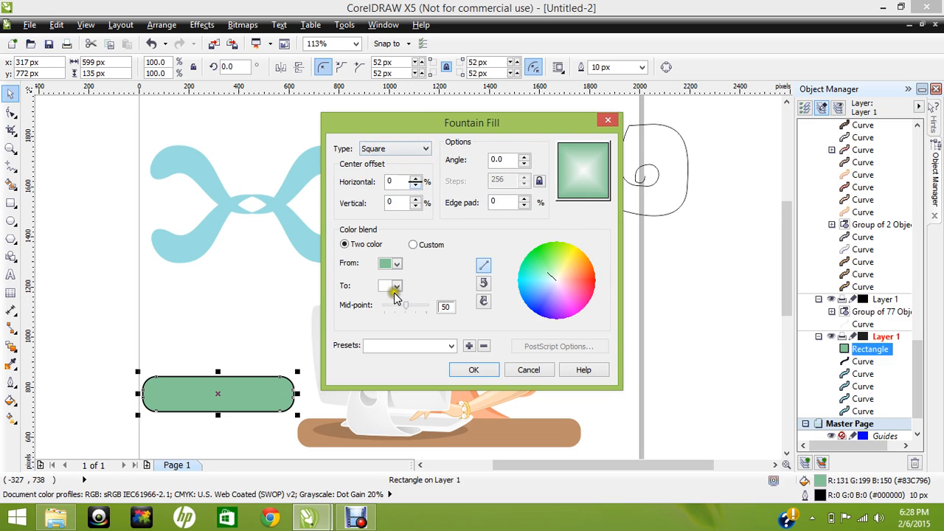
Offset the square gradient's centre to 29% horizontally and -13% vertically, and return the fill type to Linear
left_click(566, 187)
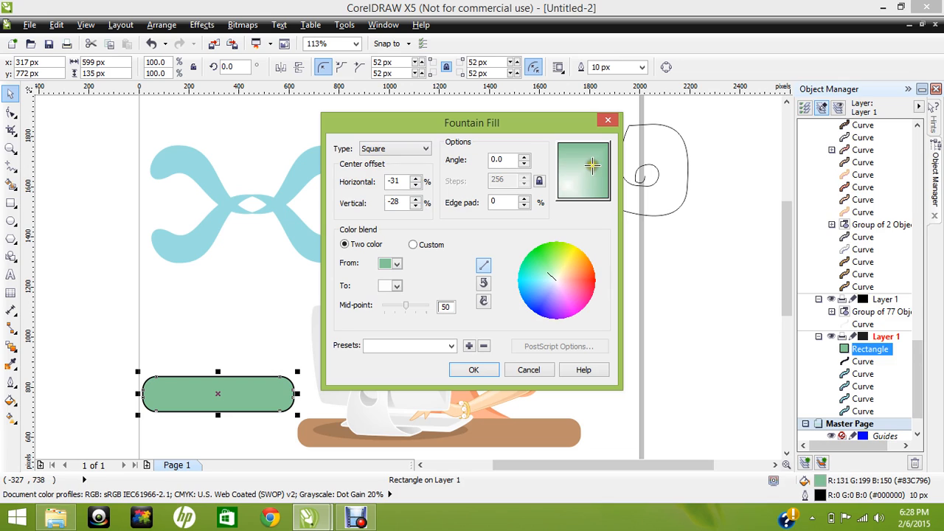
mouse_move(592, 166)
left_mouse_down()
mouse_move(597, 177)
mouse_move(569, 160)
mouse_move(597, 177)
left_mouse_up()
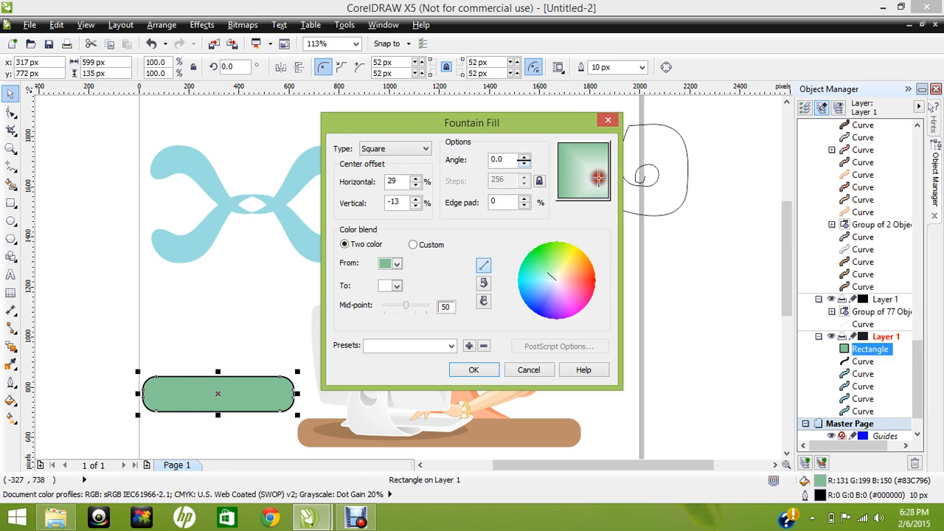
left_click(425, 150)
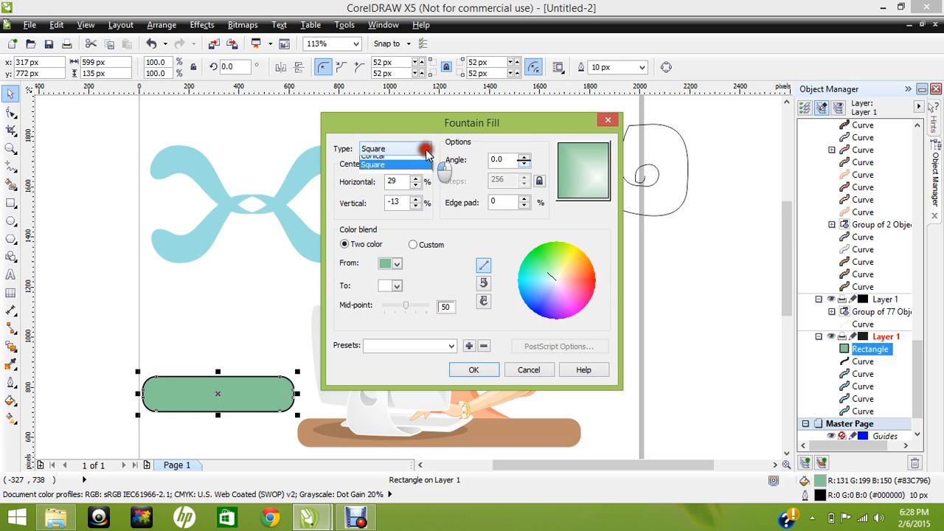
left_click(426, 157)
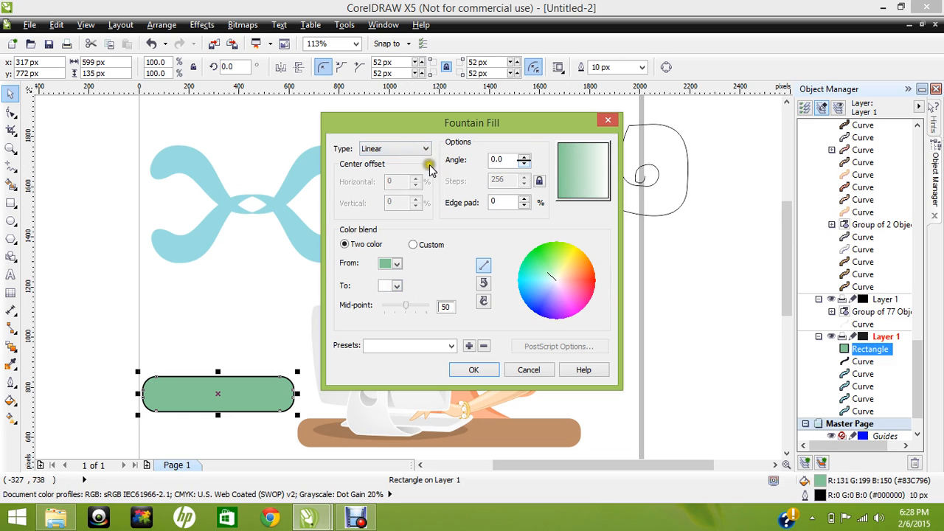
Set the gradient's end colour to a custom medium teal green chosen in the CMYK colour model
left_click(396, 285)
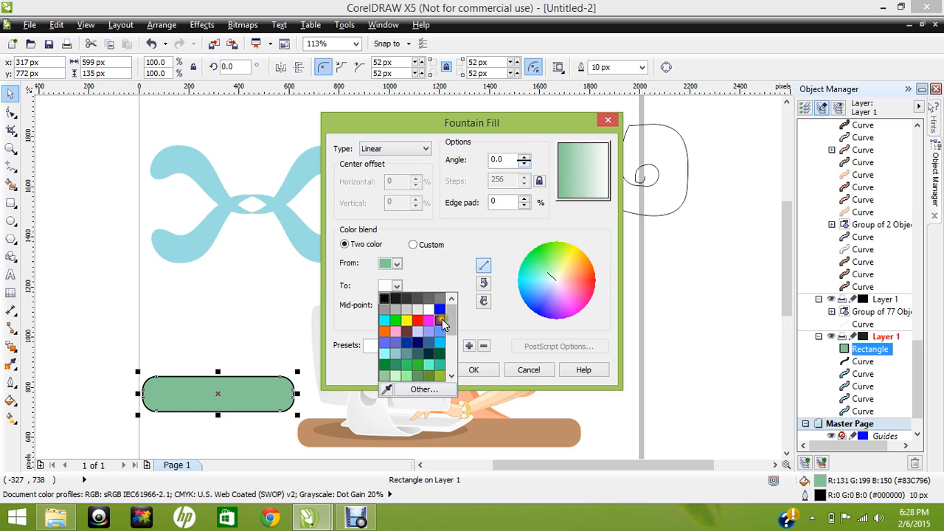
left_click_drag(449, 316, 450, 353)
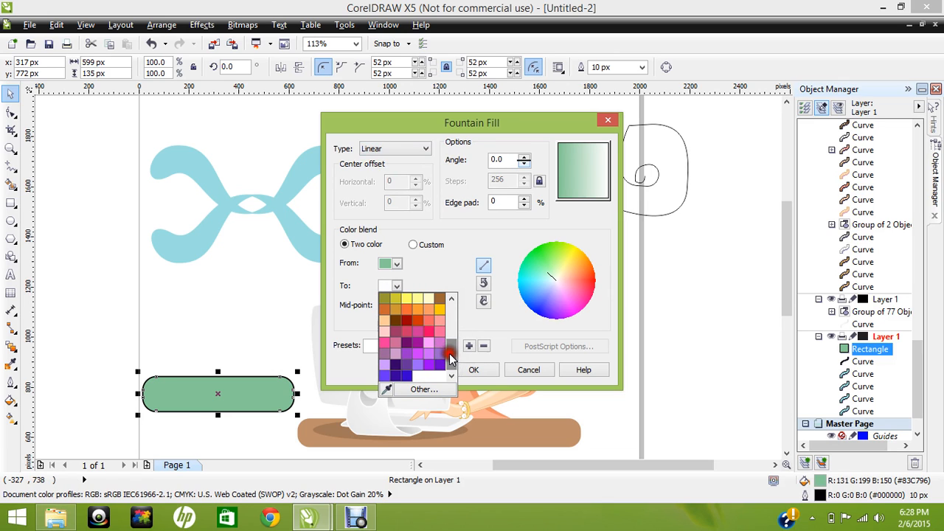
left_click(418, 392)
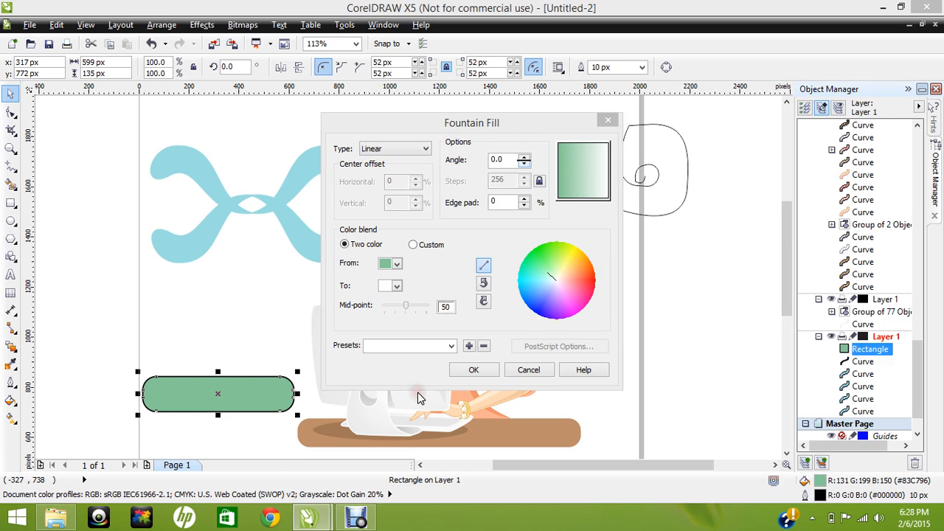
left_click(656, 287)
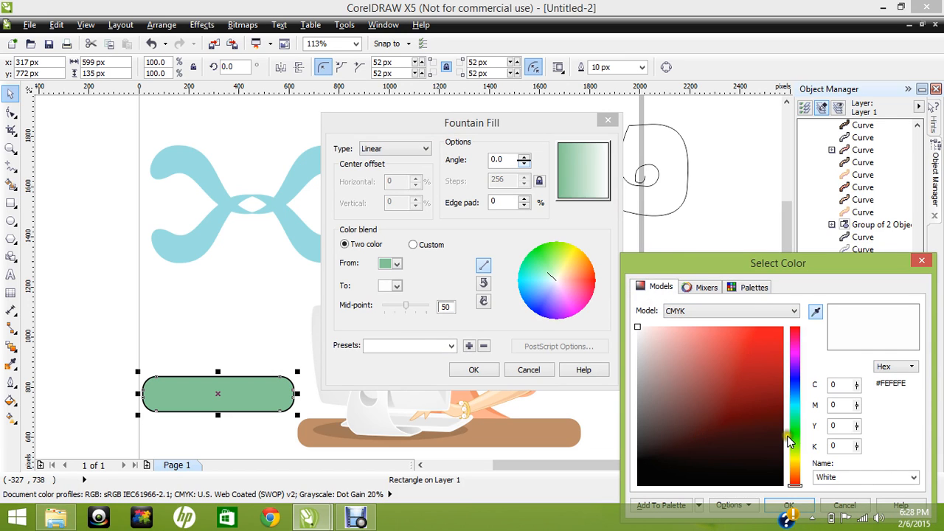
left_click_drag(790, 440, 795, 417)
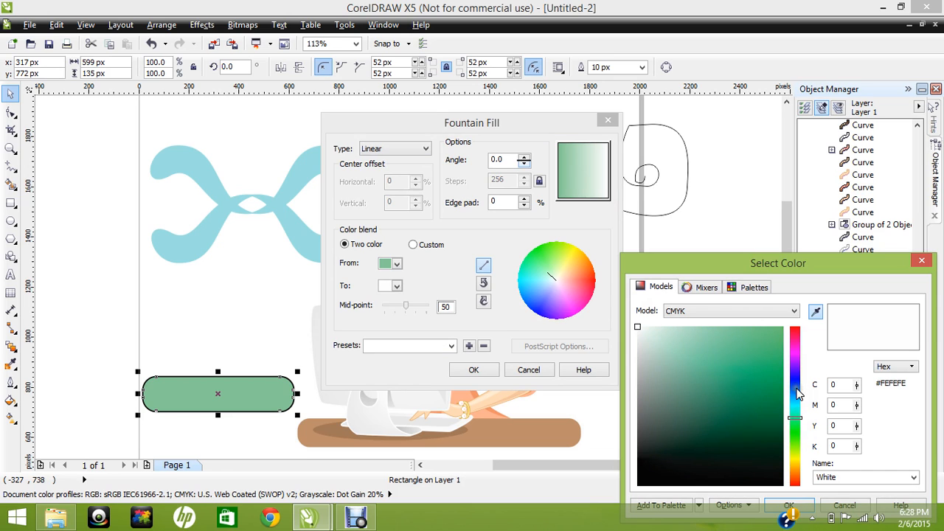
left_click(703, 357)
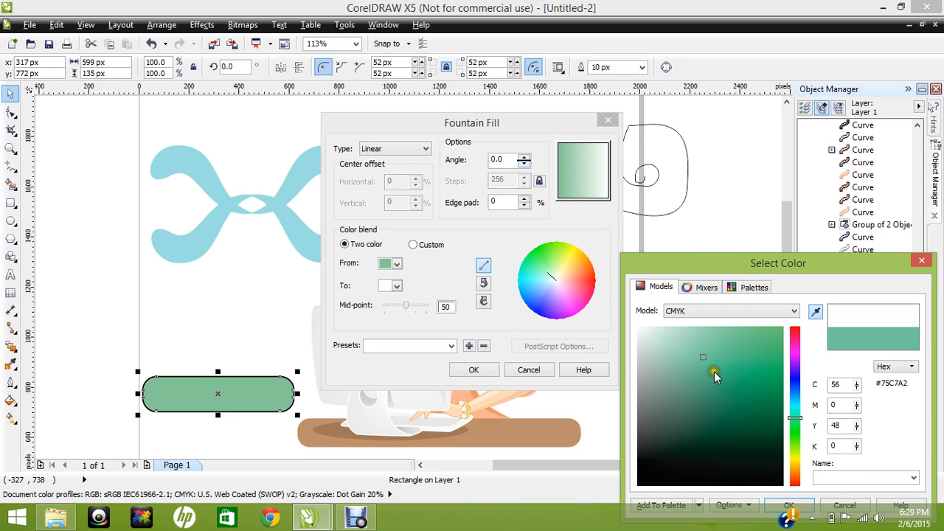
left_click(713, 371)
key("Return")
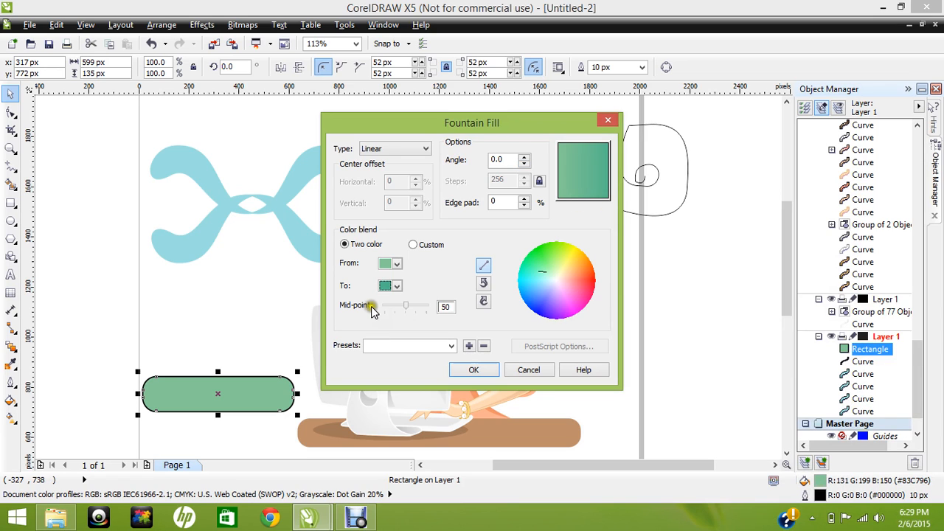
Sample the light blue of the mirrored curve shapes as the gradient's end colour, apply the fill to the rounded rectangle, and deselect it
left_click(398, 286)
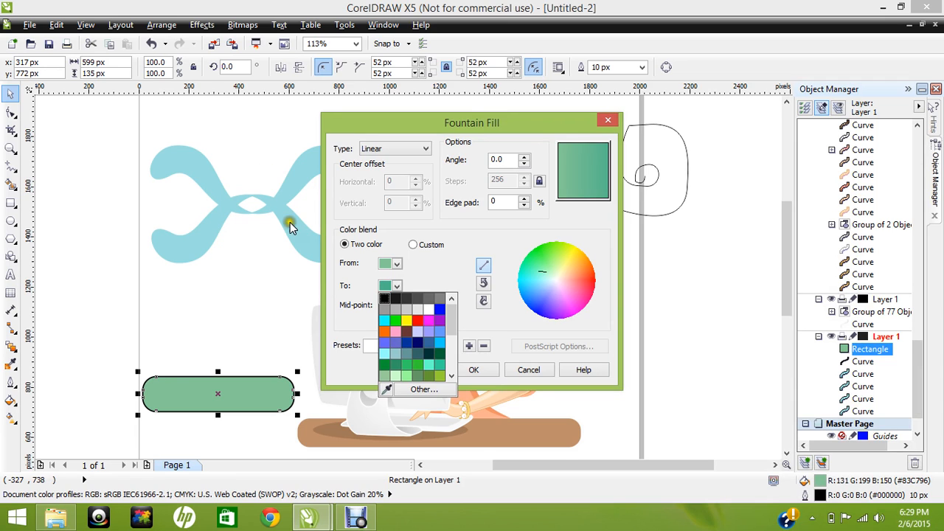
left_click(387, 390)
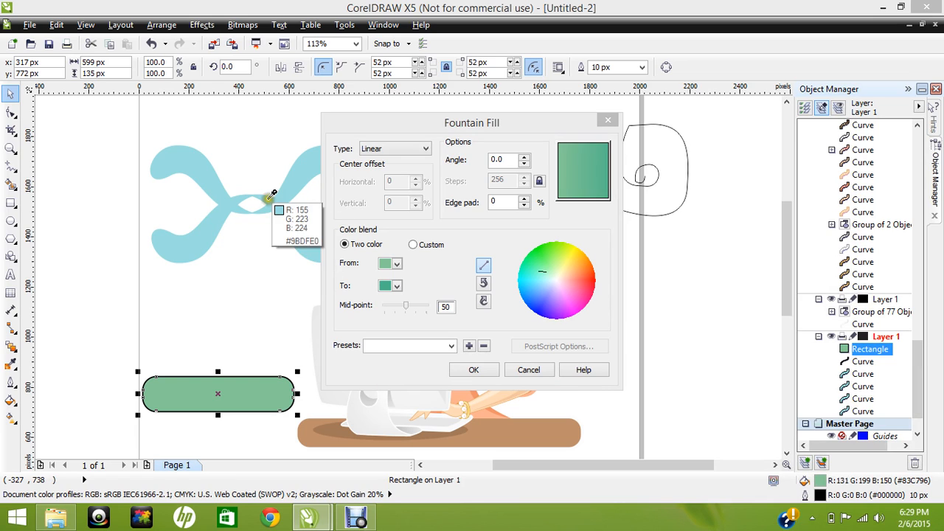
left_click(282, 211)
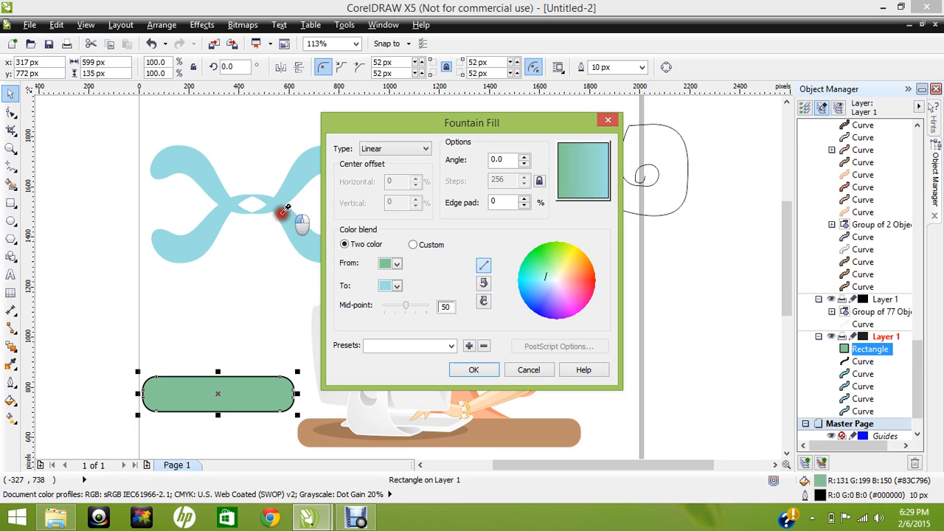
left_click(468, 369)
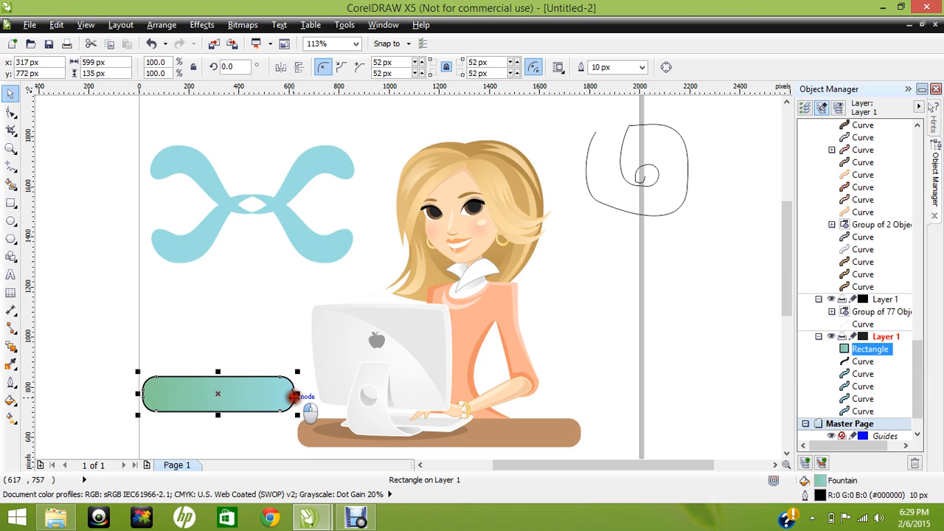
left_click(230, 361)
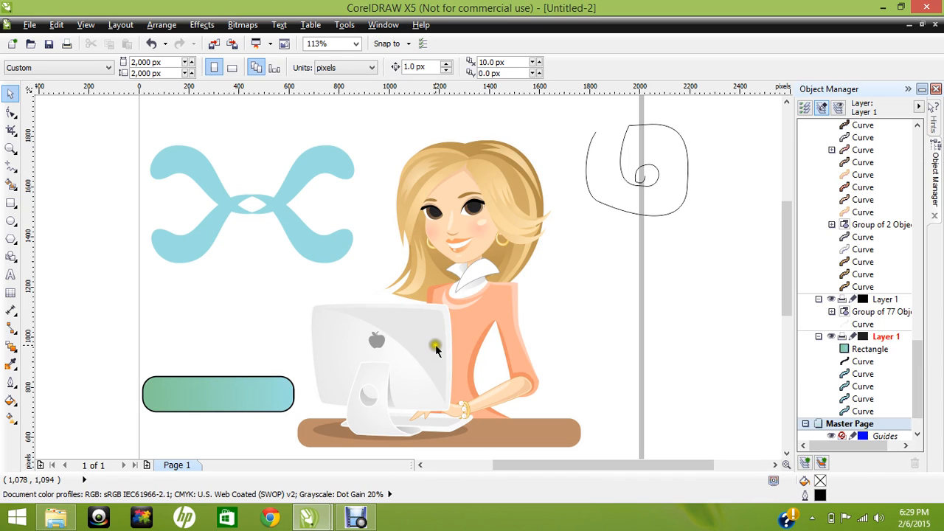
Try moving the grey gradient shape from the monitor stand to the blank area above the rounded rectangle, and undo the move
left_click(389, 406)
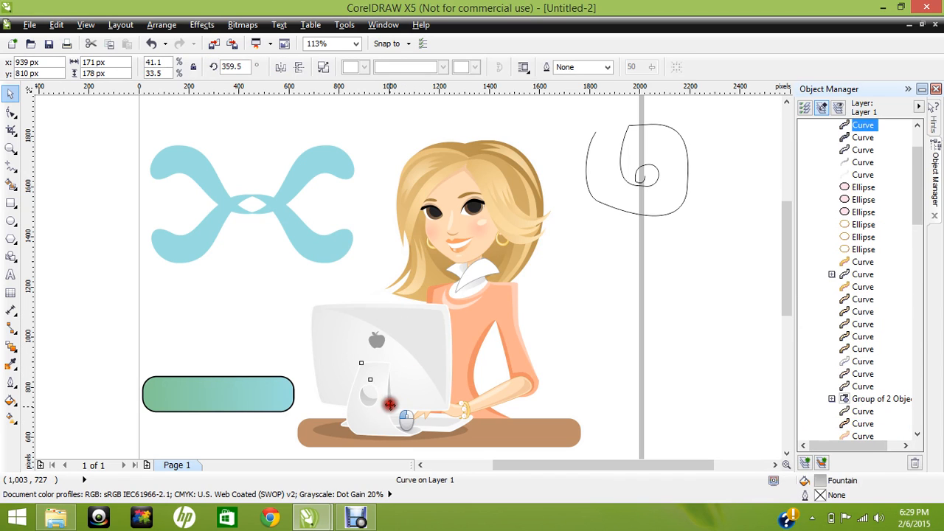
left_click_drag(389, 406, 275, 331)
left_click(294, 317)
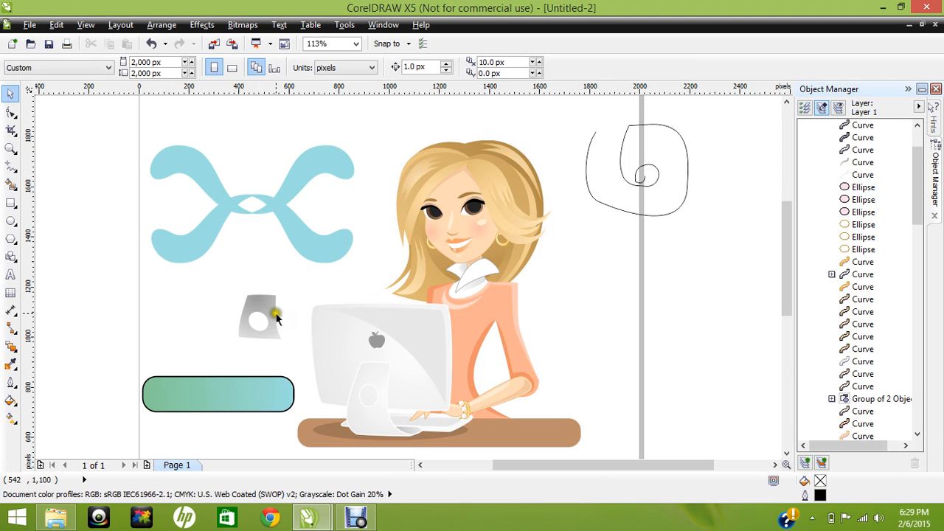
left_click(277, 318)
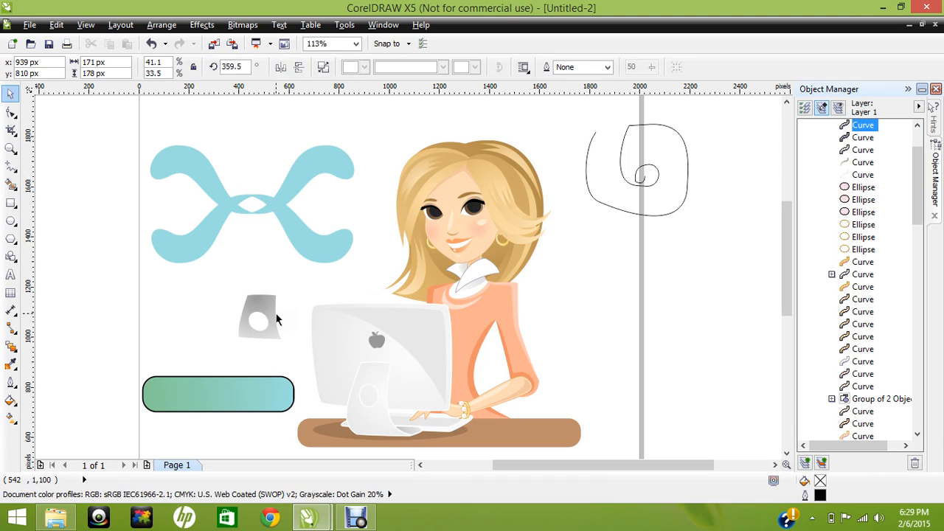
left_click_drag(277, 319, 390, 385)
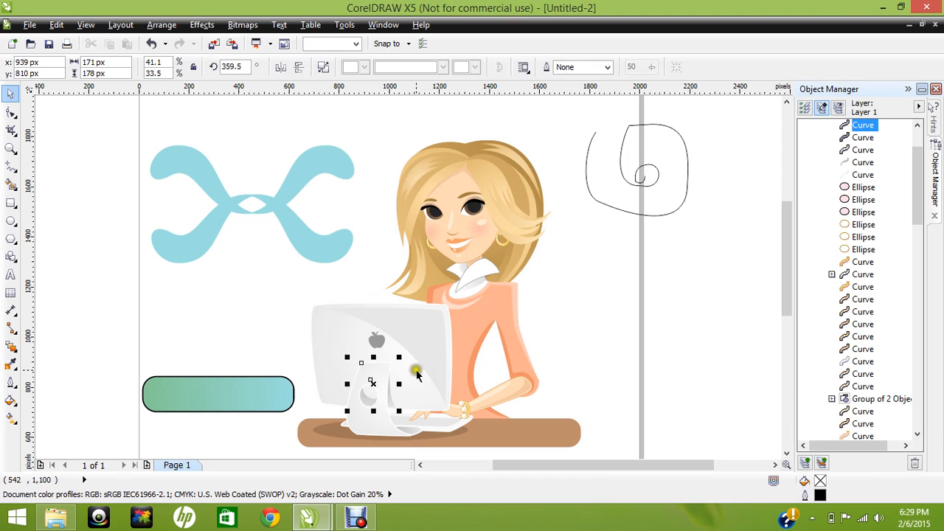
Try moving the pink blush shape from the character's cheek to the blank area above the rounded rectangle, undo the move, and deselect it
left_click(484, 243)
left_click_drag(485, 243, 258, 297)
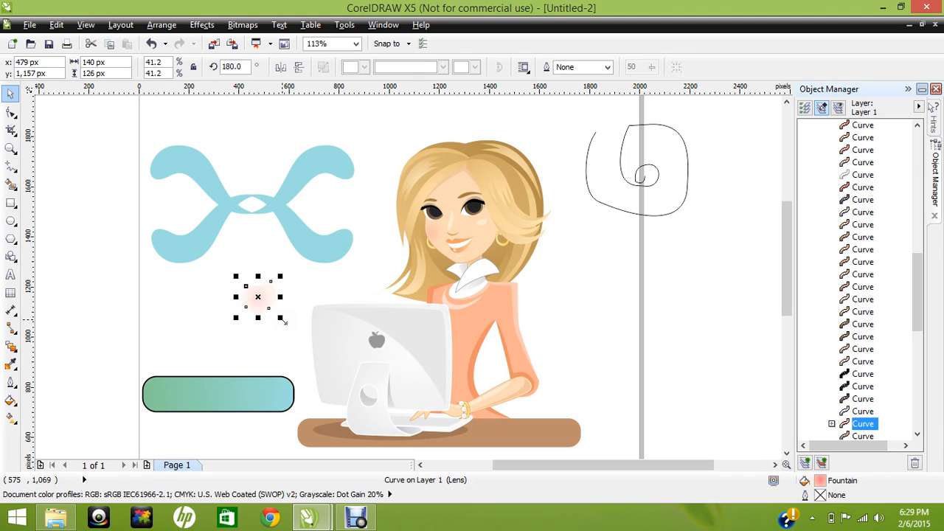
key("ctrl+z")
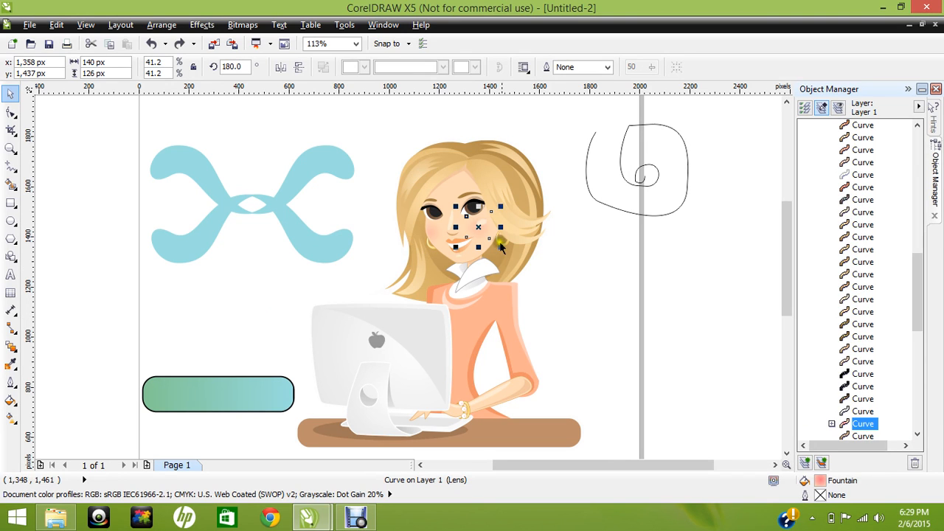
left_click(559, 301)
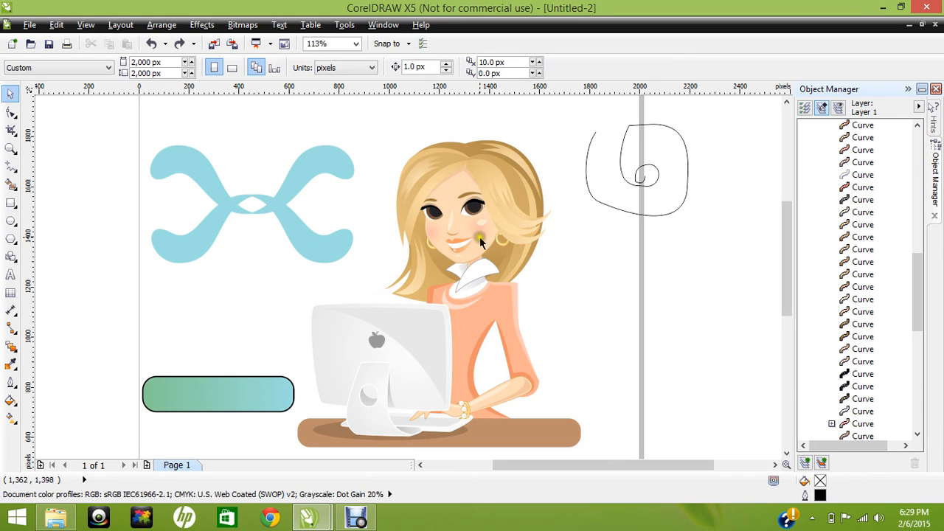
Draw a circle about 112 px in diameter in the blank area beside the character's hair
left_click(10, 147)
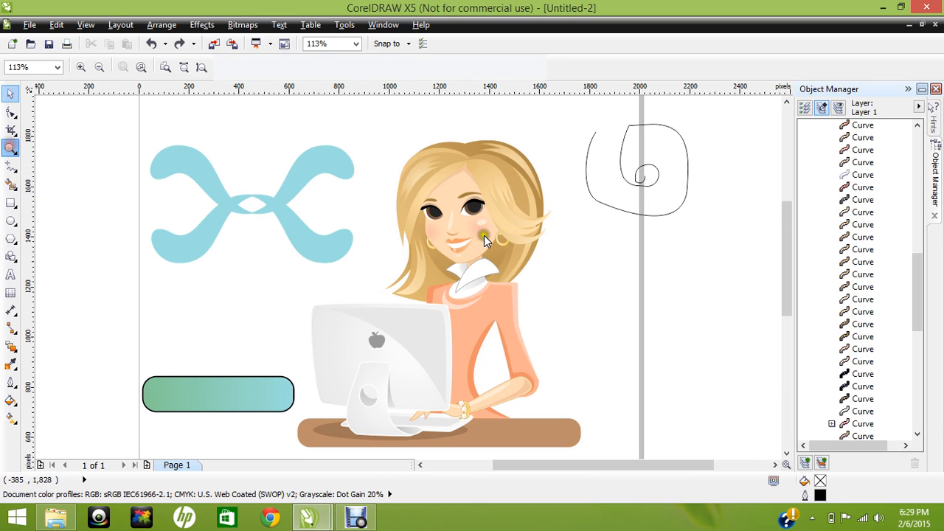
left_click_drag(414, 192, 548, 289)
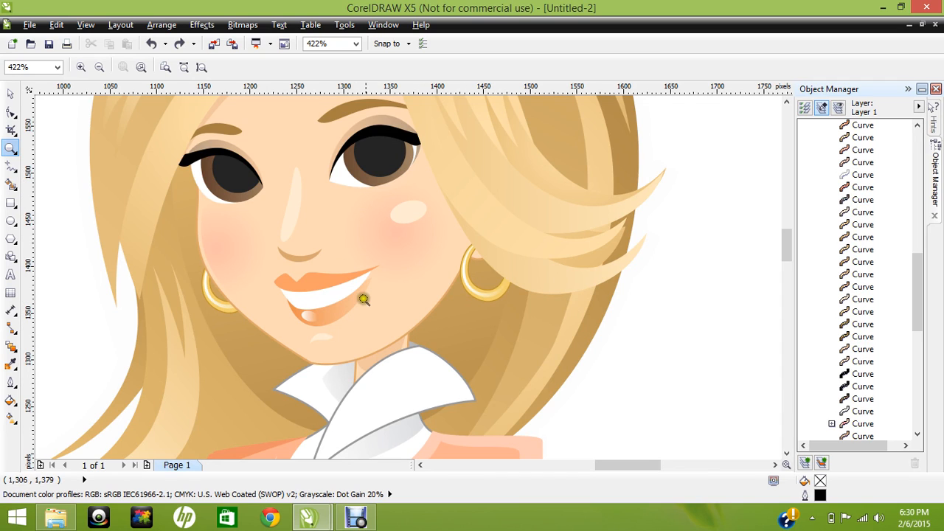
left_click(11, 220)
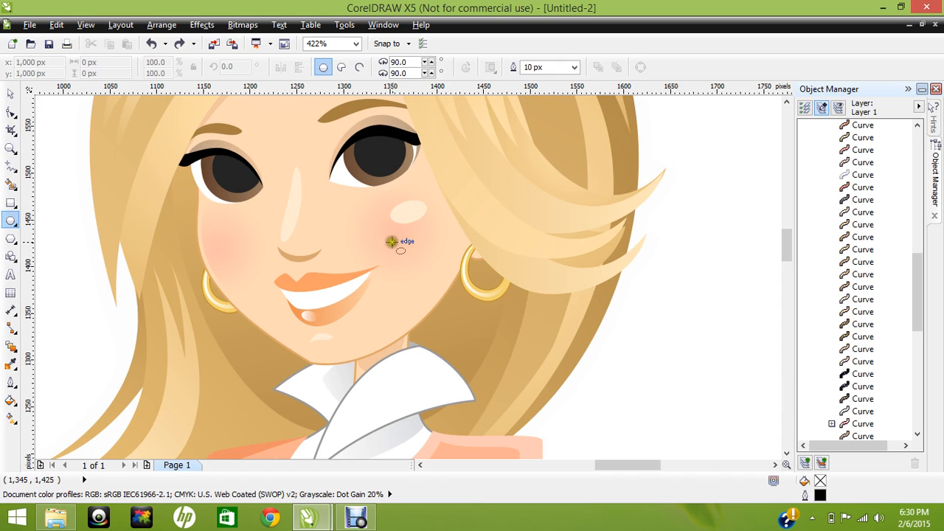
left_click_drag(651, 282, 755, 387)
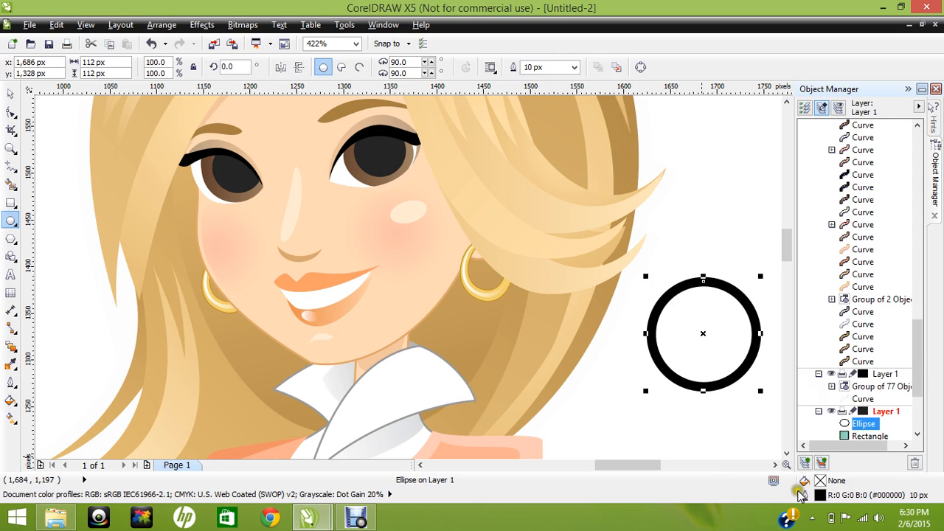
Set the circle's outline width to None and fill it with the skin tone sampled from the character's face
double_click(820, 497)
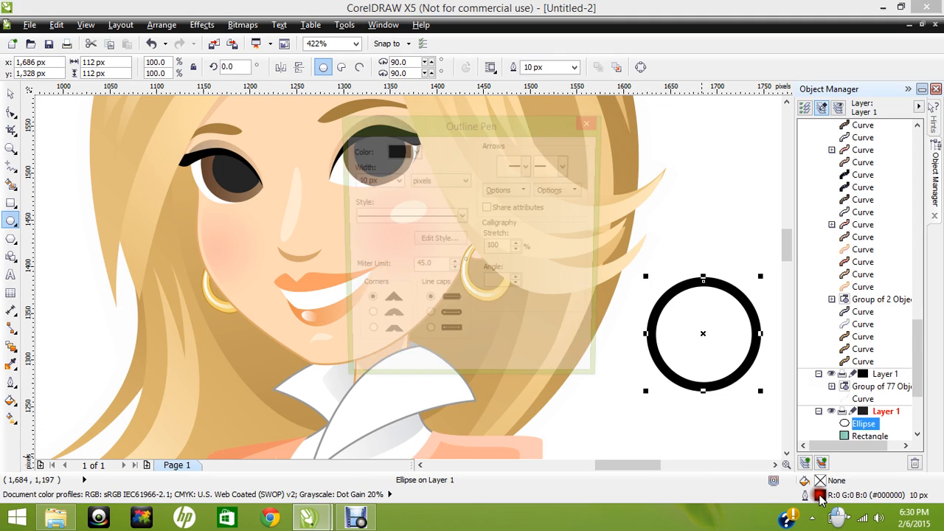
left_click(395, 180)
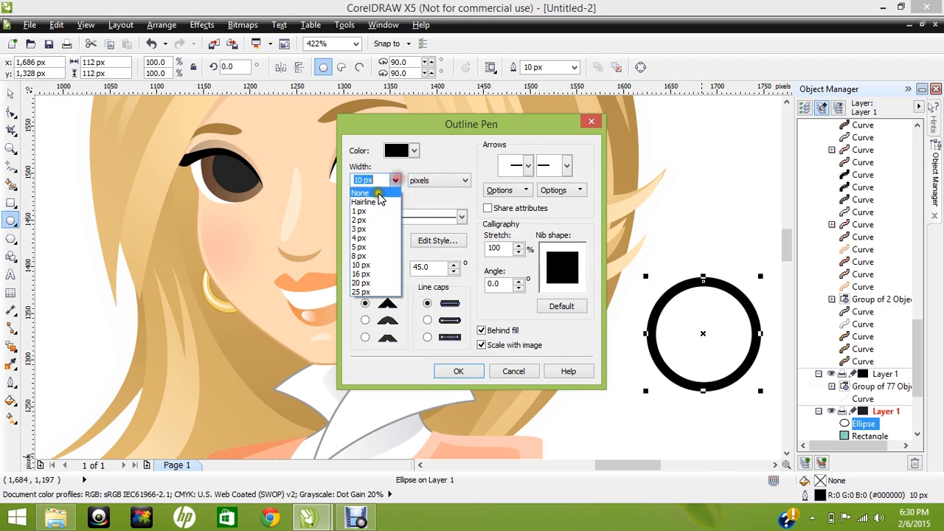
left_click(411, 285)
left_click(458, 372)
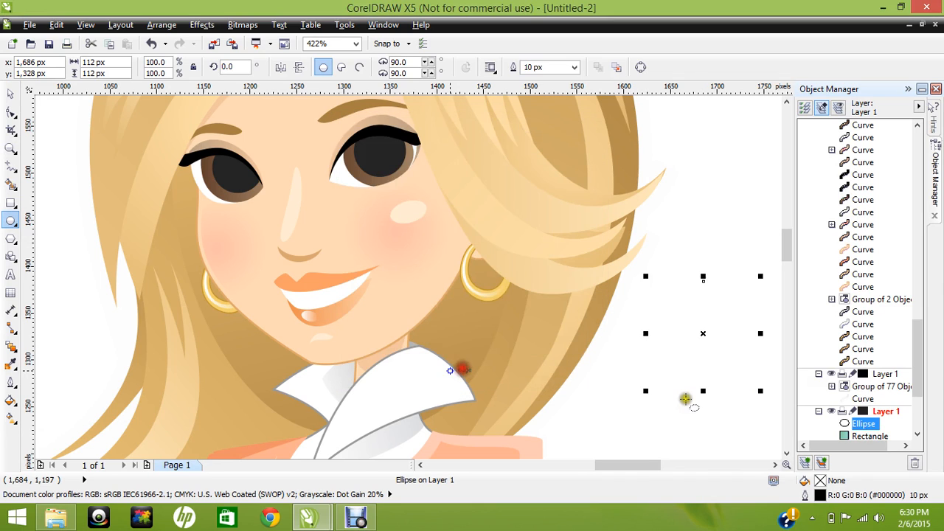
double_click(819, 483)
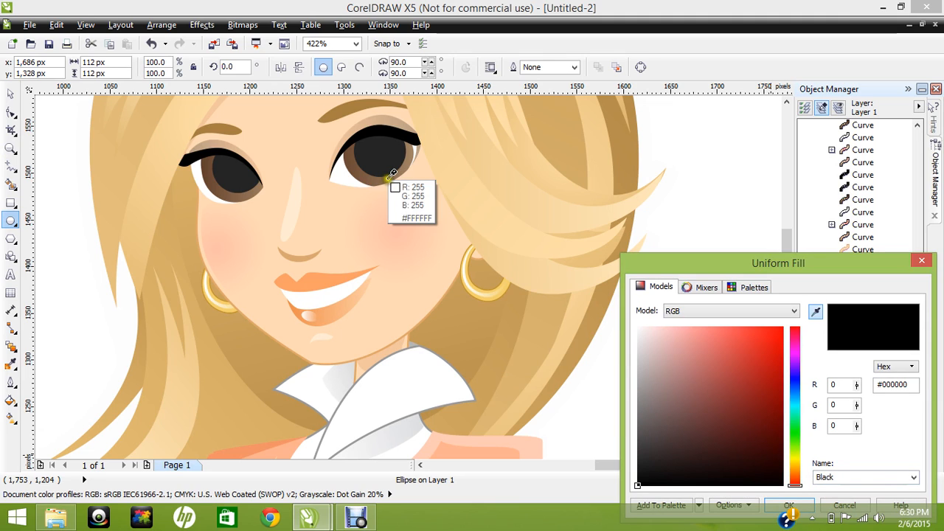
left_click(307, 147)
key("Return")
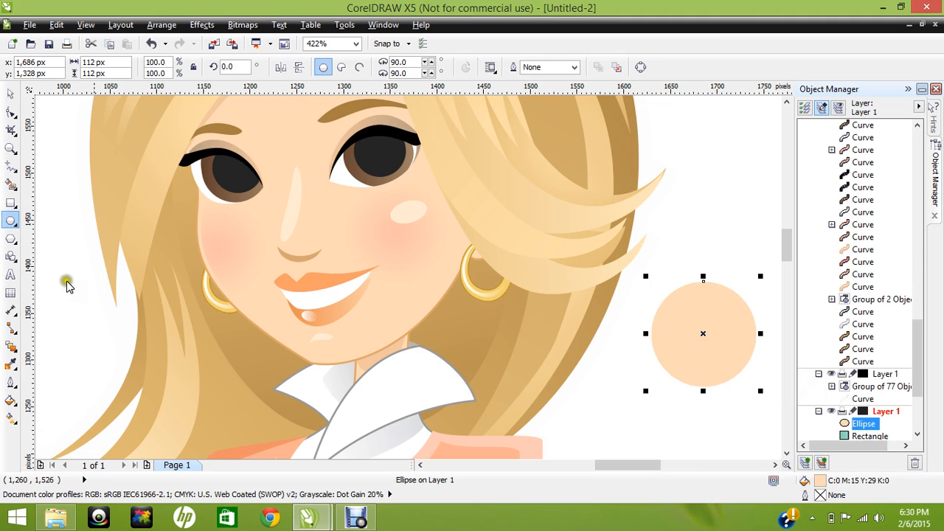
Apply a radial two-colour fountain fill to the circle, sampling the darker orange of the character's top as the end colour
left_click(12, 402)
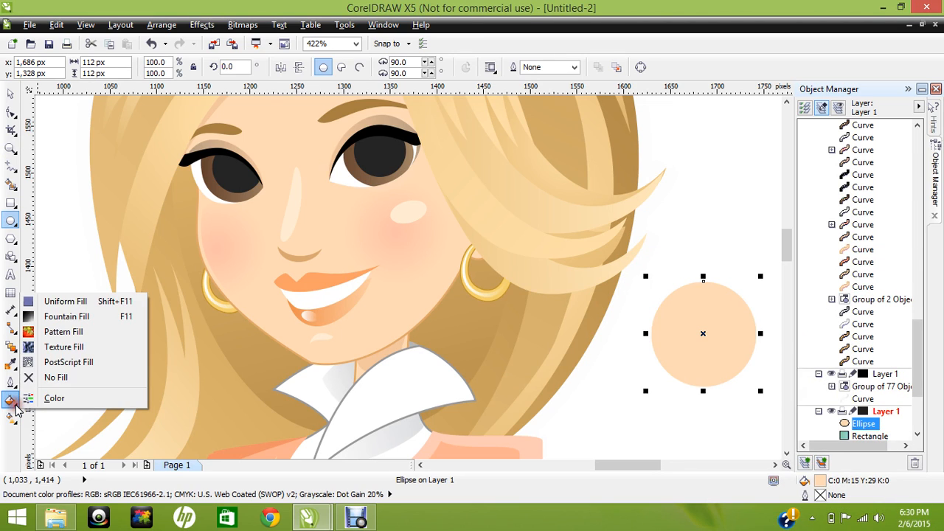
left_click(68, 323)
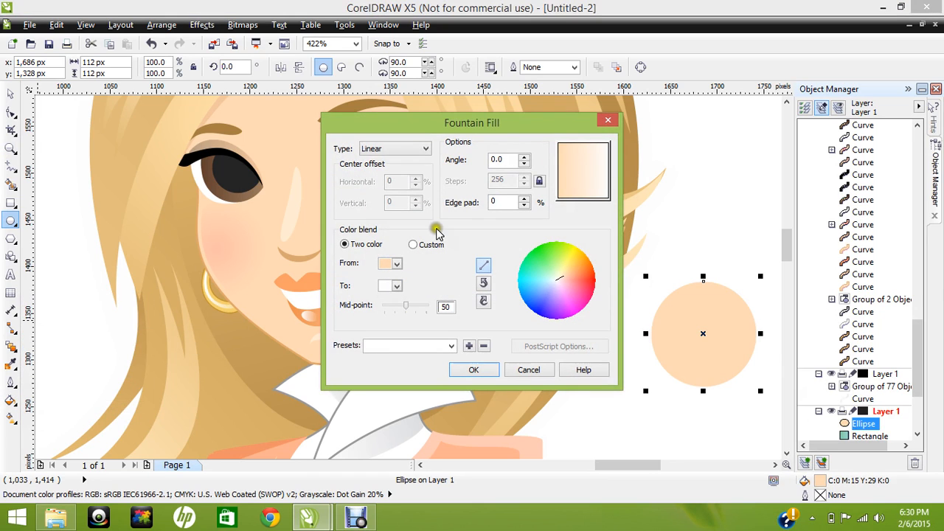
left_click(425, 150)
left_click(418, 163)
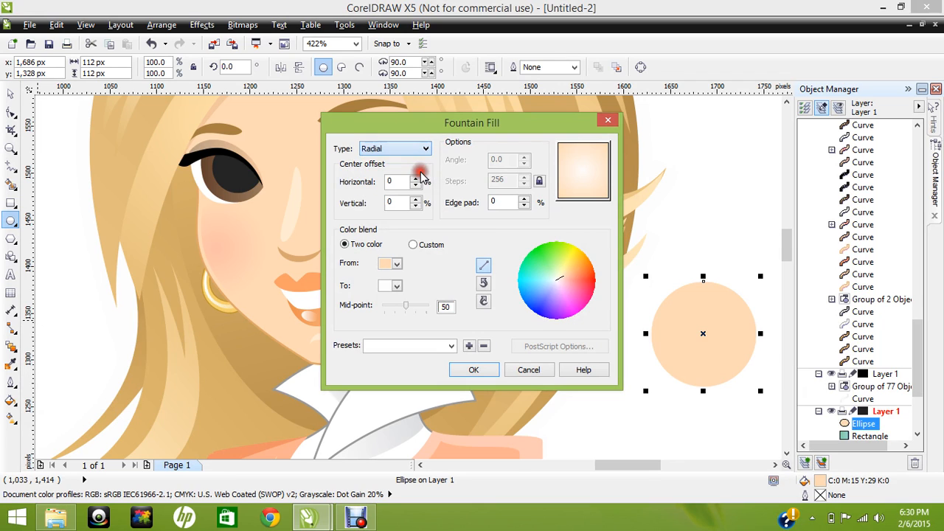
left_click(399, 285)
left_click(389, 394)
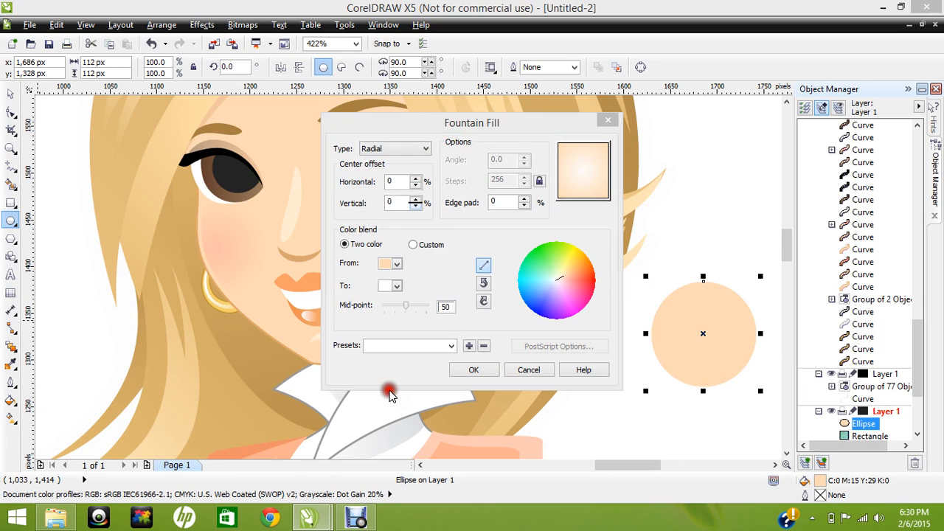
left_click(236, 446)
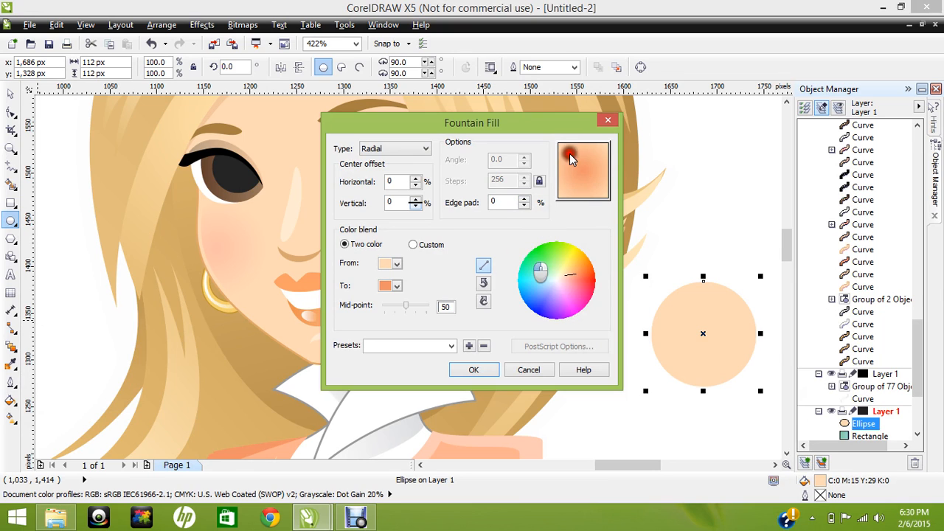
left_click(476, 369)
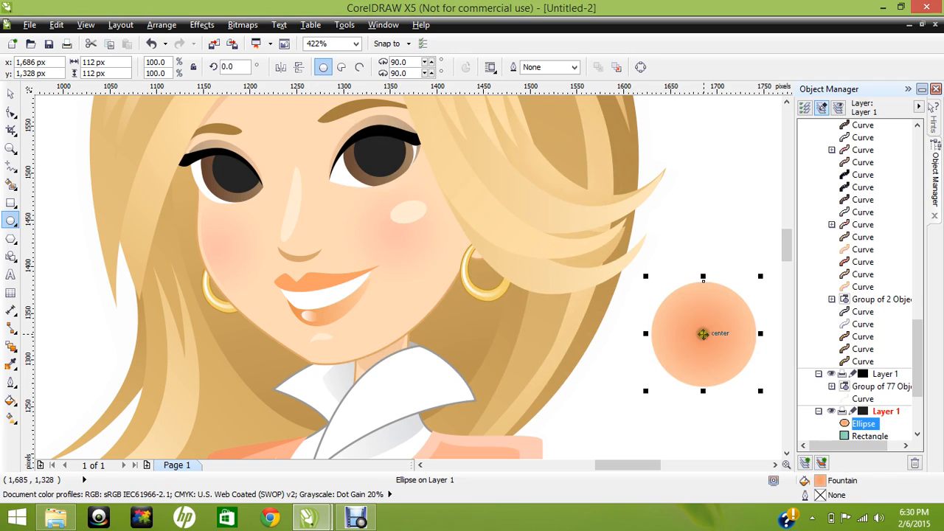
Move the gradient circle onto the blush beneath the highlight on the cheek and order it in front of the character artwork
left_click_drag(703, 334, 396, 241)
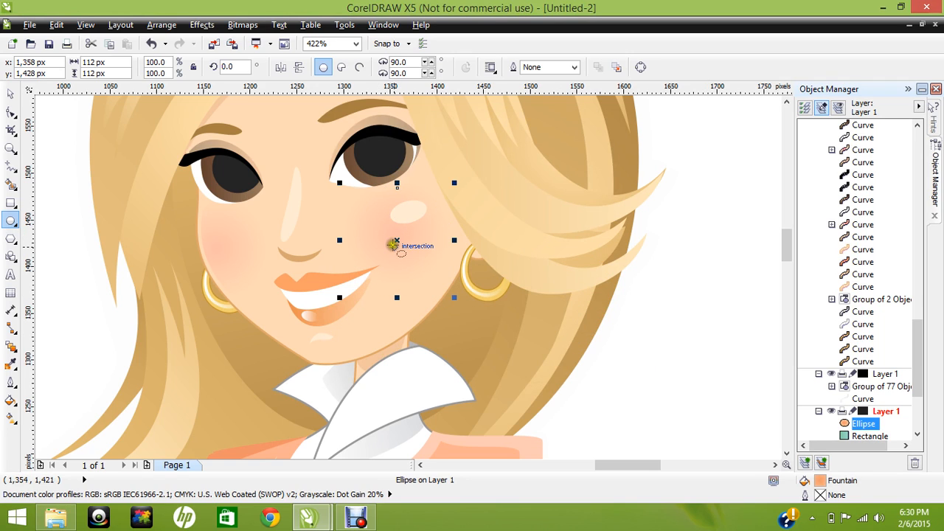
right_click(395, 240)
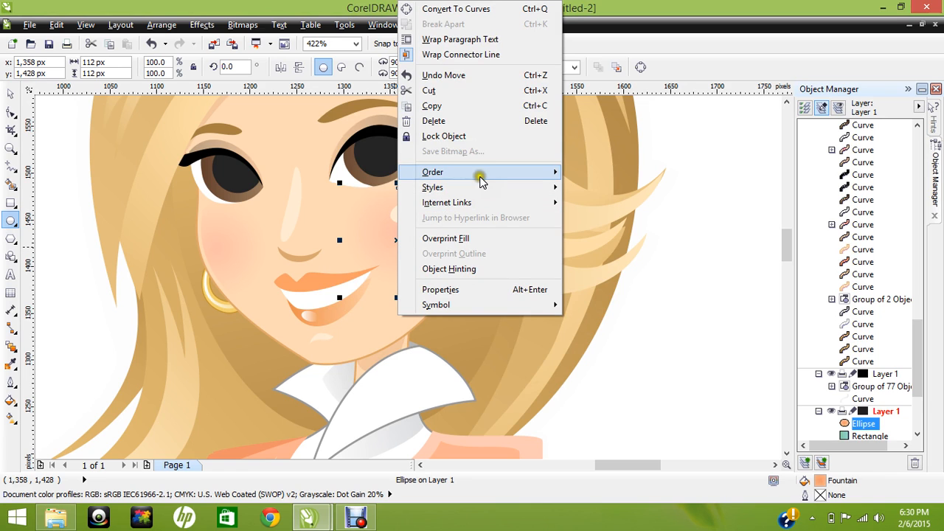
mouse_move(481, 180)
left_click(666, 33)
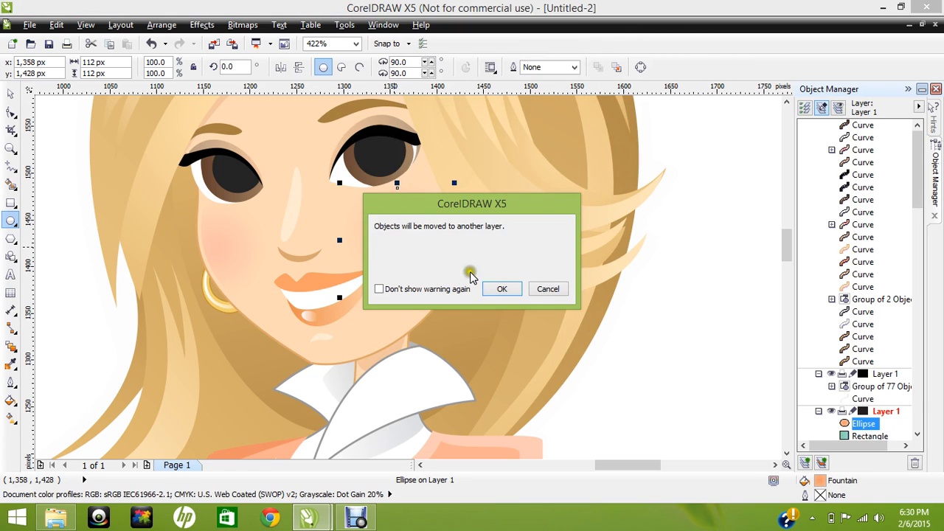
left_click(489, 289)
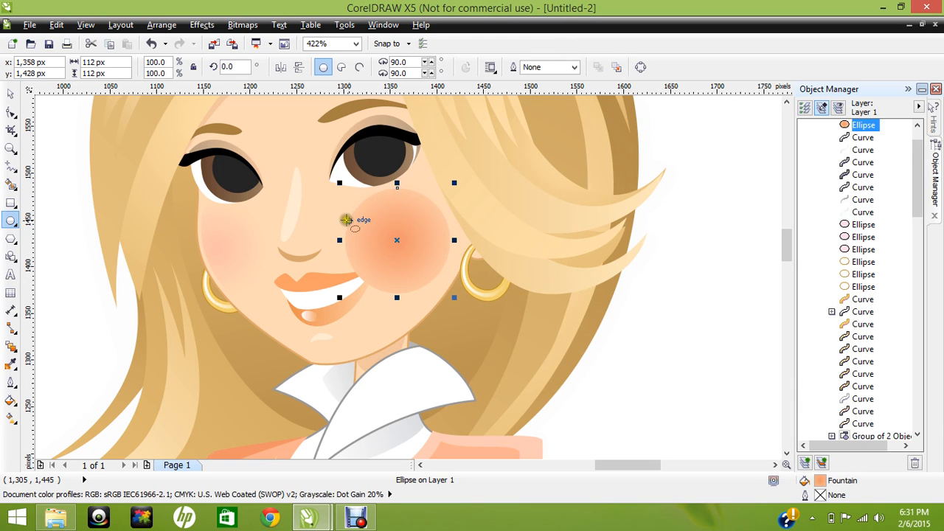
Set the edge pad of the circle's radial fountain fill to 20%
left_click(10, 400)
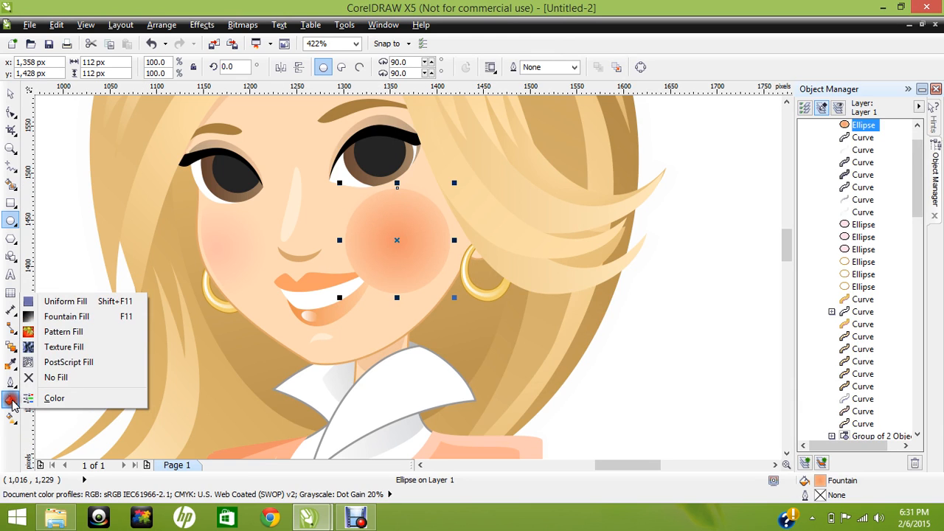
left_click(67, 316)
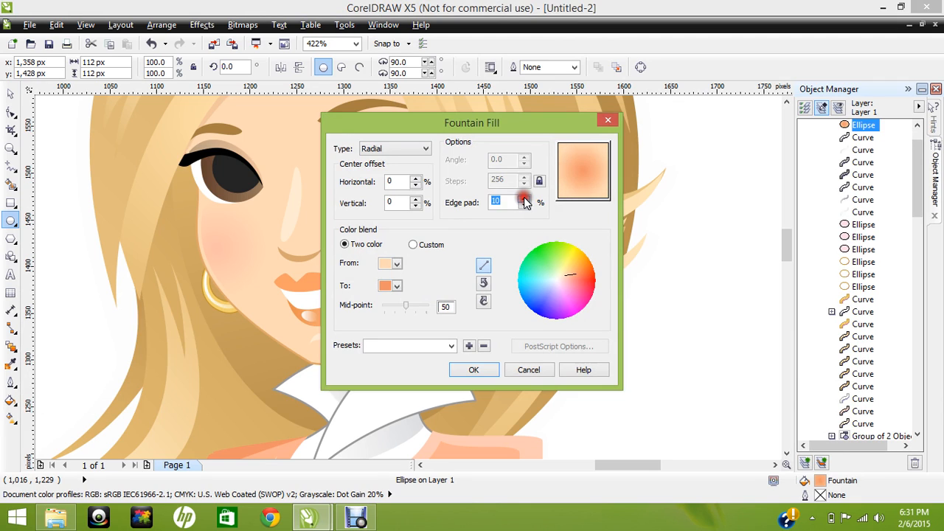
scroll(525, 203, "up", 15)
scroll(525, 202, "down", 15)
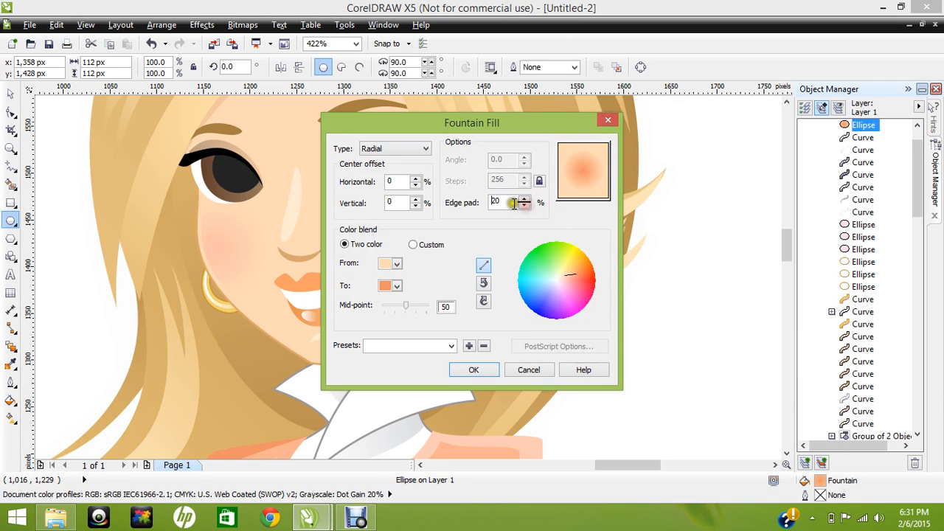
left_click(492, 202)
left_click(478, 371)
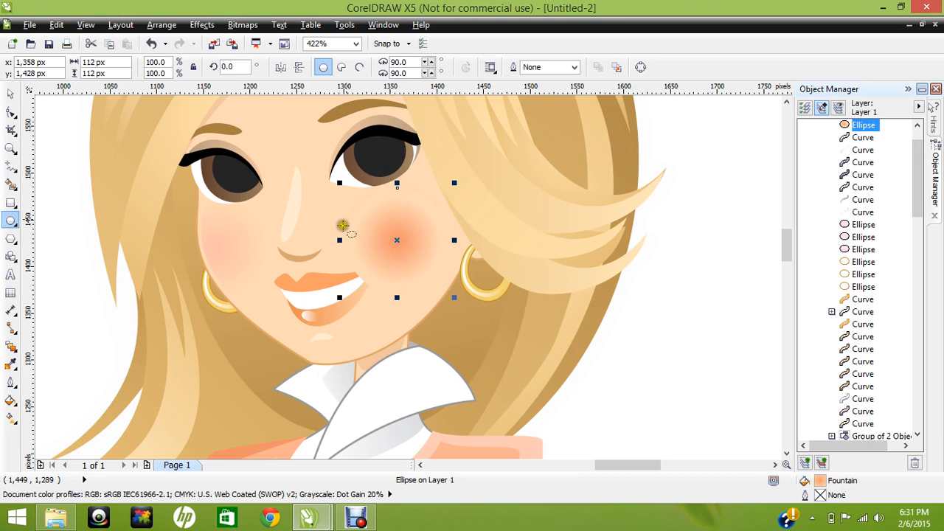
Shift the gradient circle slightly towards the nearby earring and select the opposite cheek's blush for comparison
left_click(10, 94)
left_click(646, 357)
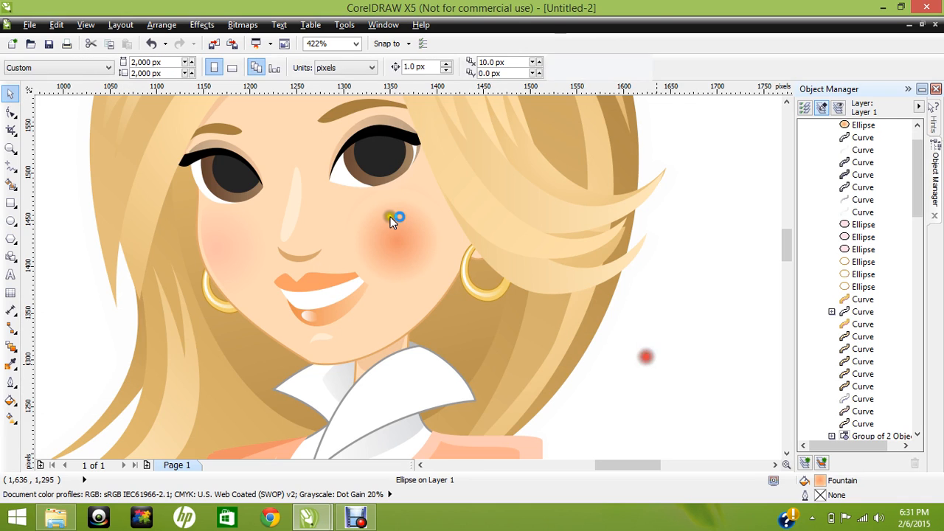
left_click_drag(404, 259, 409, 261)
left_click(237, 251)
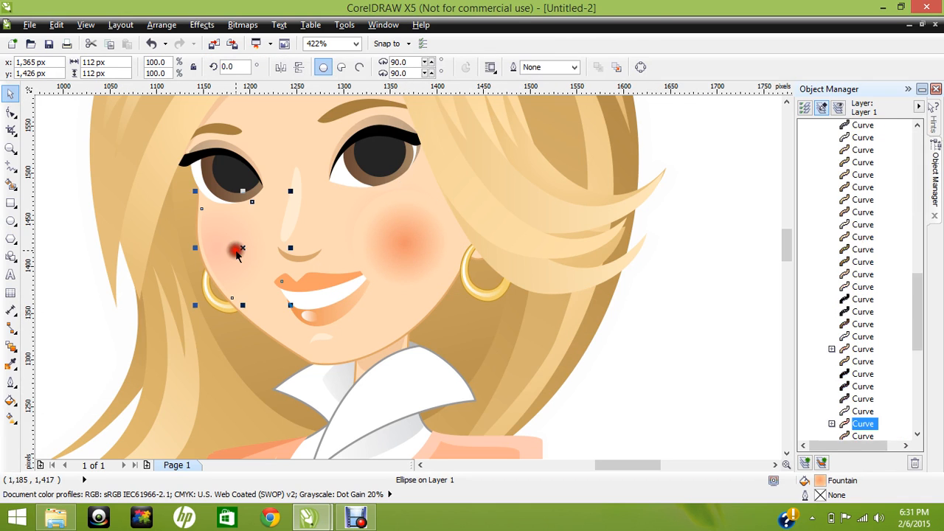
Apply a uniform transparency of 50 to the gradient circle on the cheek
left_click(403, 249)
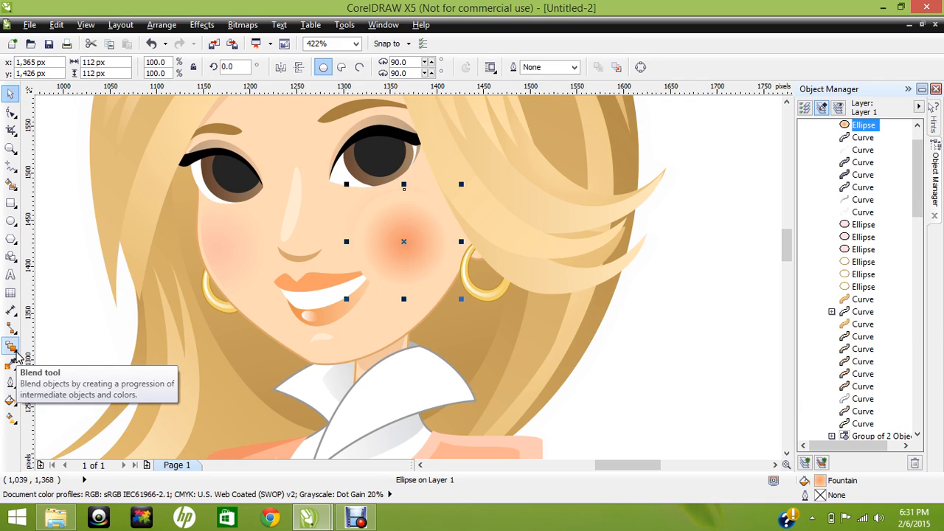
left_click(16, 352)
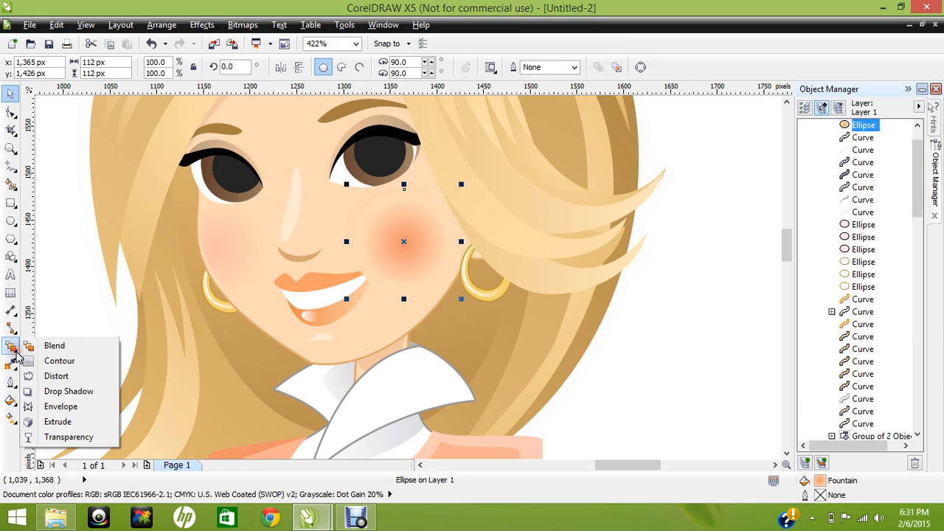
left_click(62, 437)
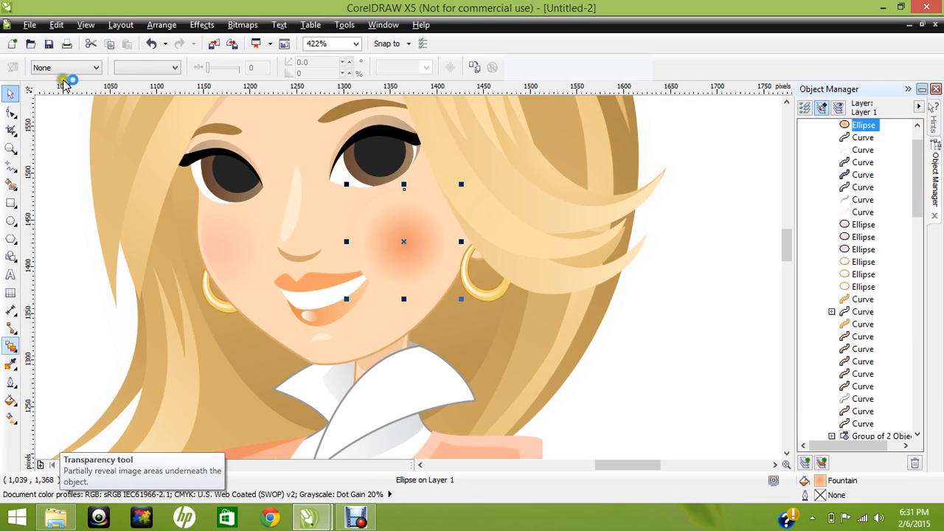
left_click(97, 67)
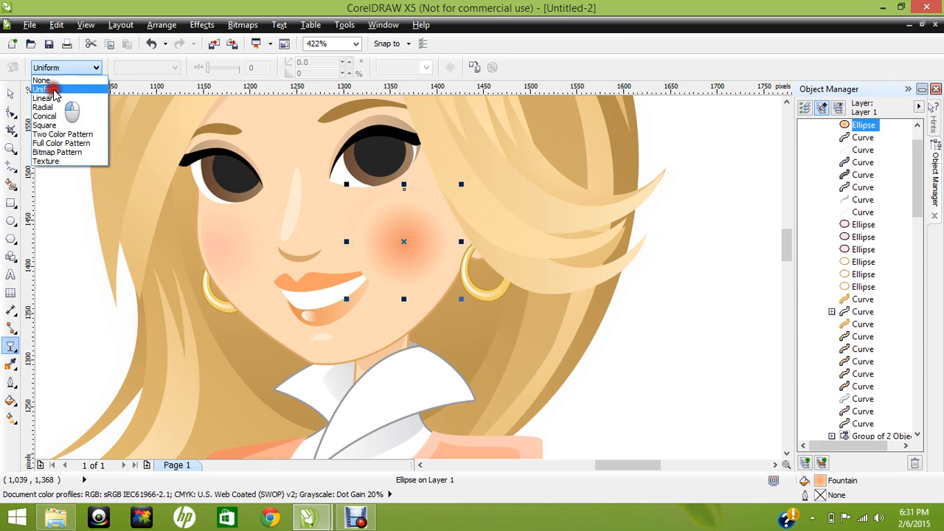
left_click(65, 94)
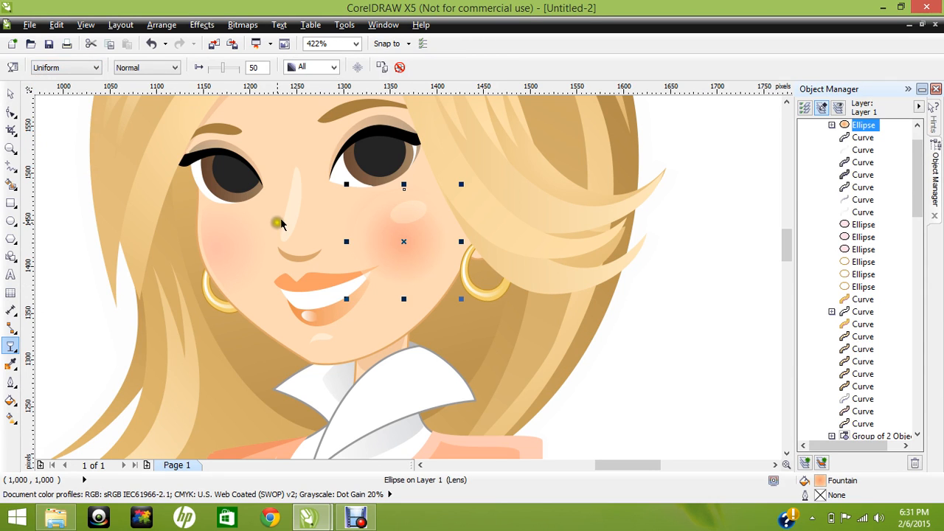
Nudge the semi-transparent circle over the original cheek blush, then delete it from the character's face
left_click(10, 96)
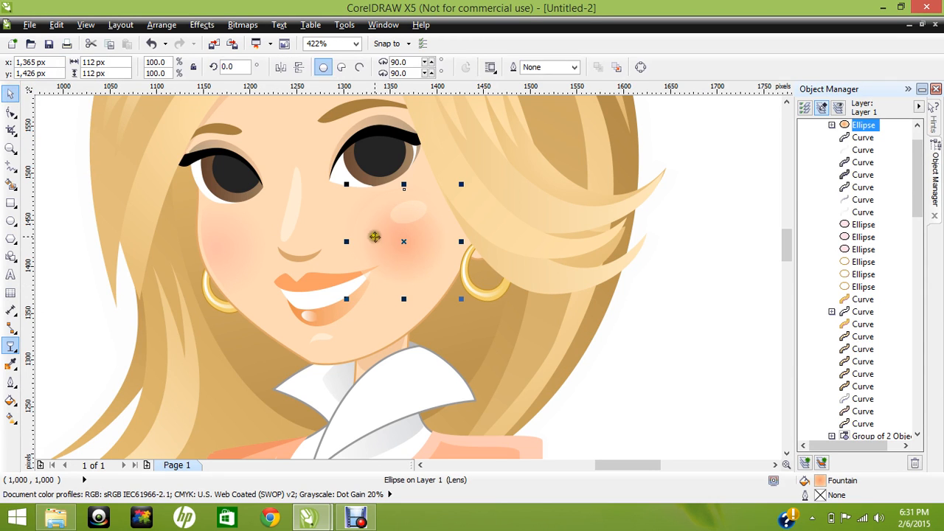
mouse_move(415, 253)
left_mouse_down()
mouse_move(428, 259)
mouse_move(417, 253)
left_mouse_up()
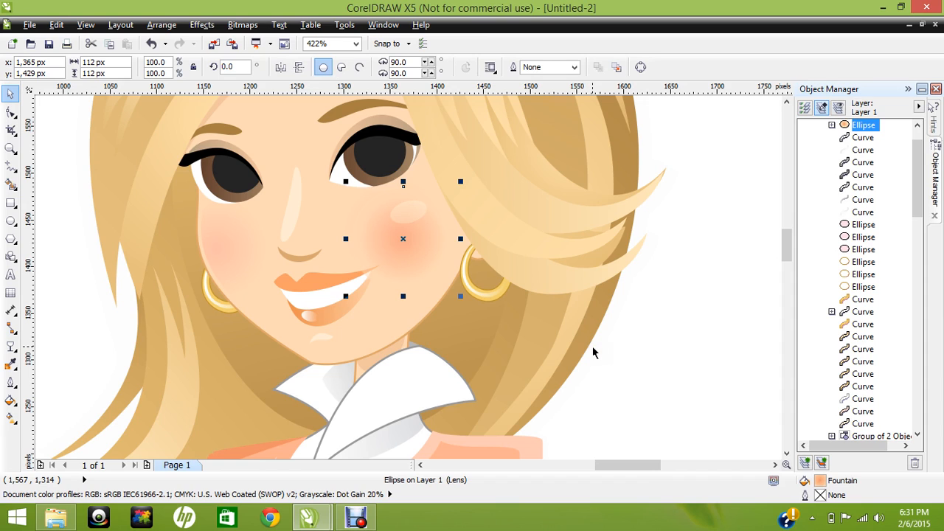
mouse_move(401, 242)
left_mouse_down()
mouse_move(421, 264)
mouse_move(401, 289)
mouse_move(365, 278)
mouse_move(372, 267)
mouse_move(358, 285)
mouse_move(341, 283)
mouse_move(331, 235)
mouse_move(350, 259)
mouse_move(353, 289)
mouse_move(373, 287)
mouse_move(381, 253)
mouse_move(415, 221)
mouse_move(421, 267)
mouse_move(409, 258)
left_mouse_up()
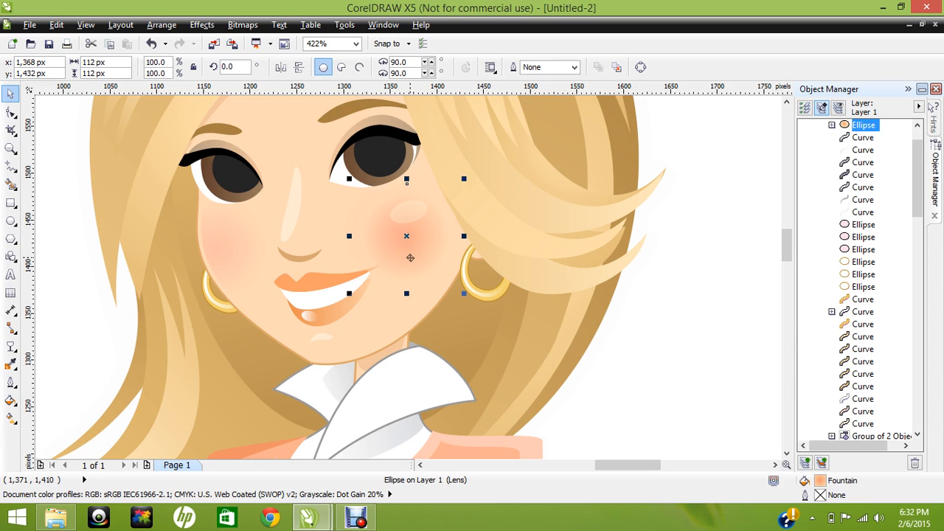
left_click(708, 396)
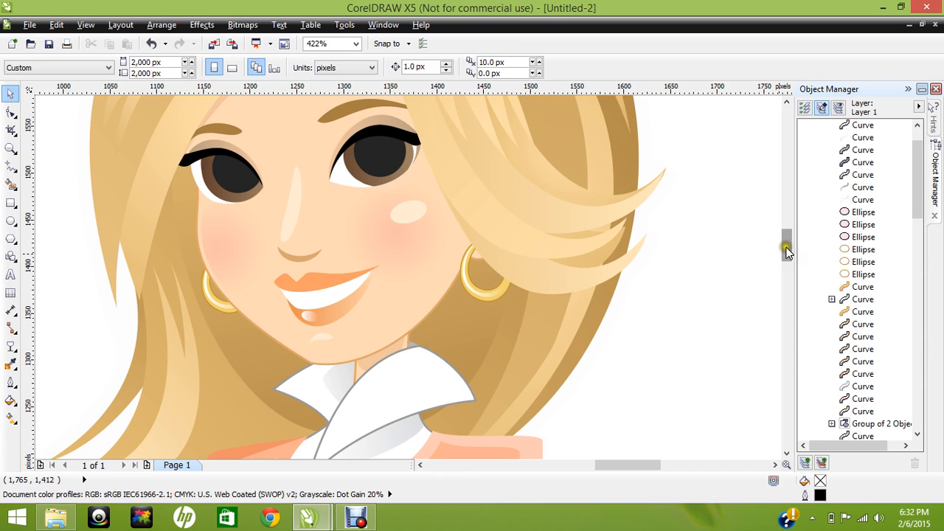
scroll(787, 255, "down", 4)
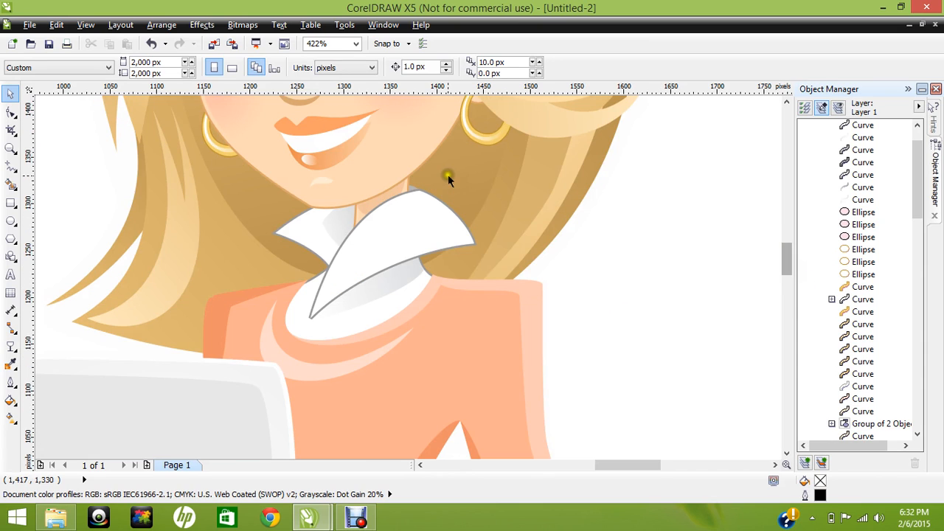
Fit all objects in view and delete the rounded rectangle with the green-to-blue gradient beside the desk
left_click(356, 46)
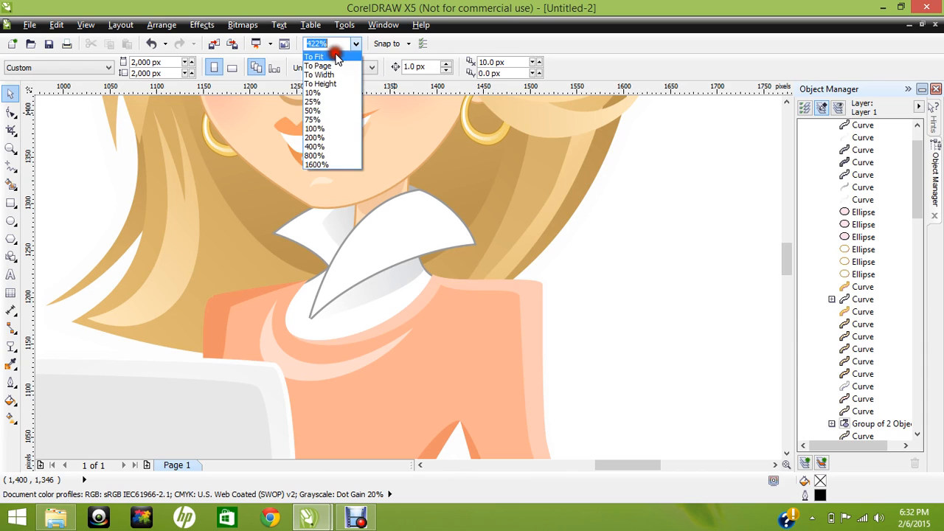
left_click(324, 55)
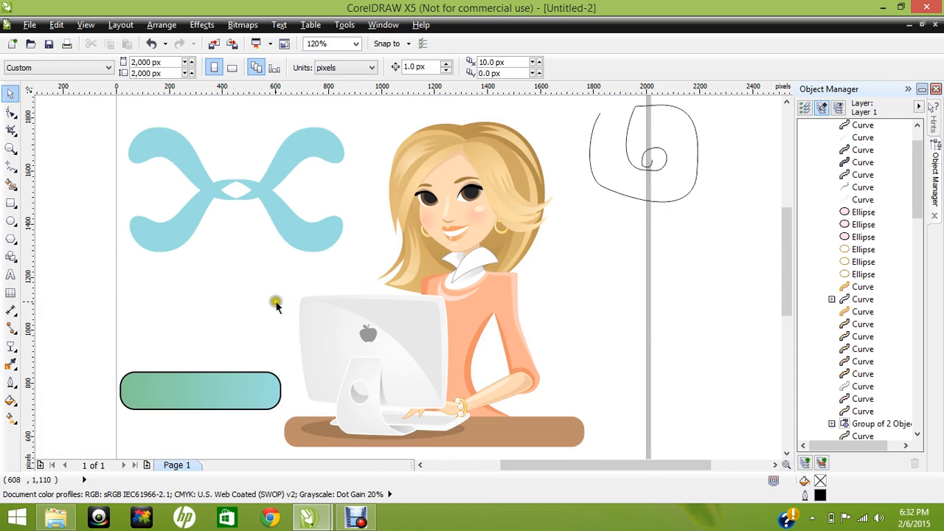
left_click(191, 306)
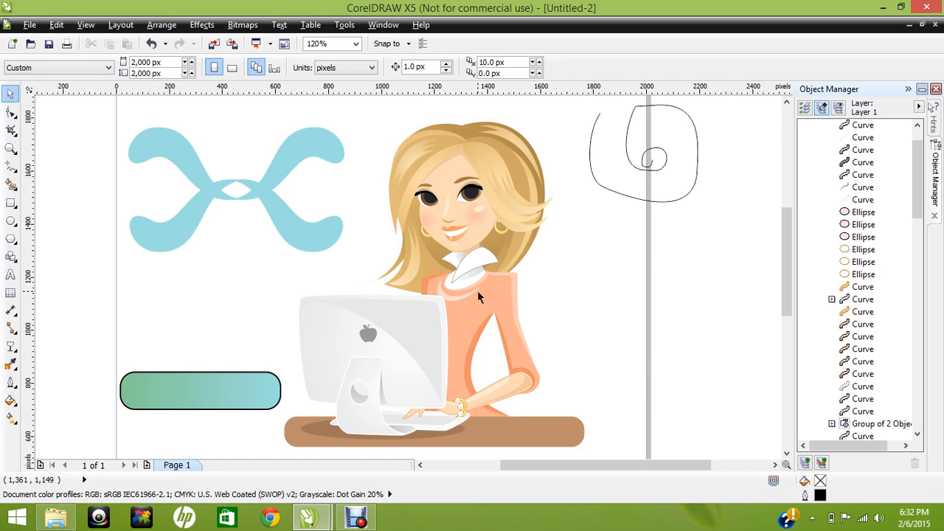
left_click(580, 396)
left_click(212, 378)
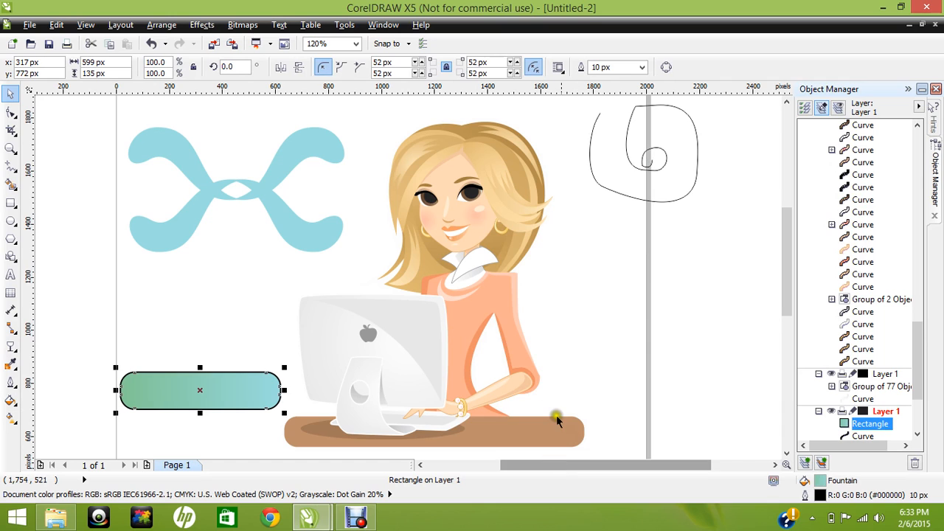
left_click(118, 305)
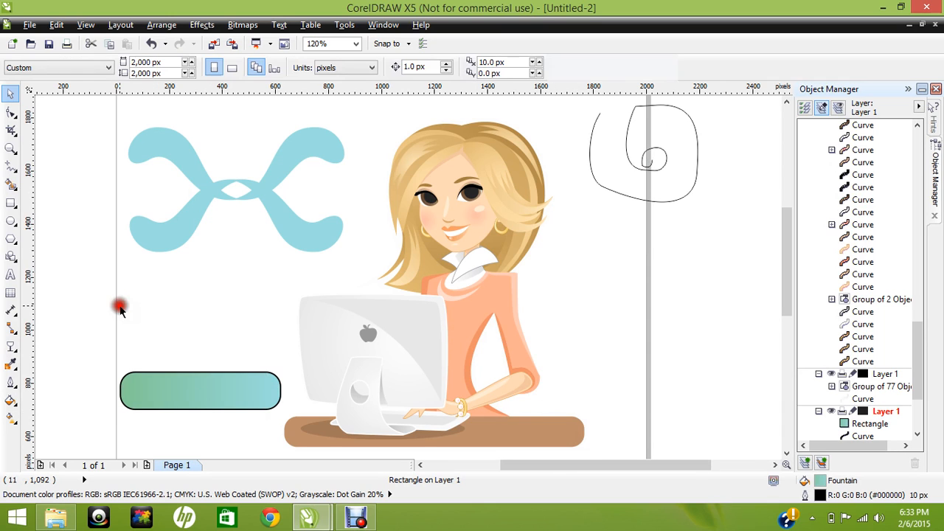
left_click(188, 397)
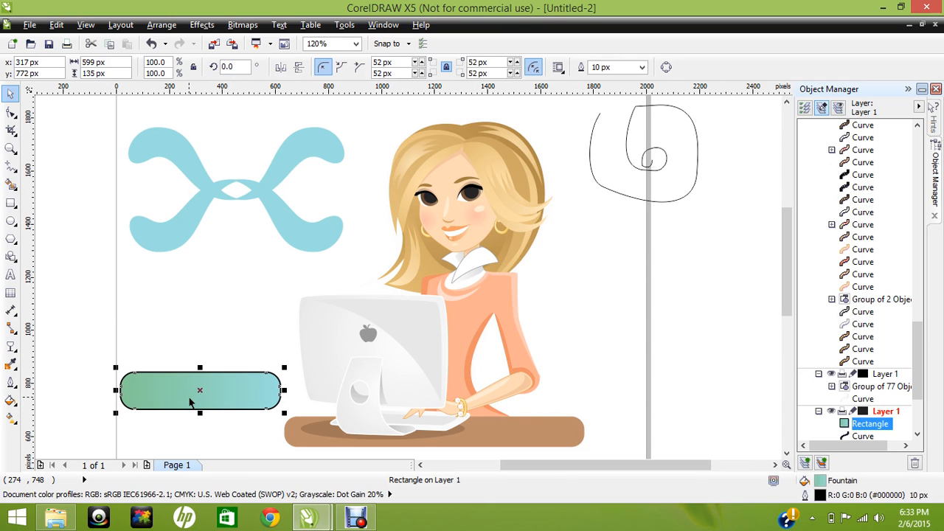
key("Delete")
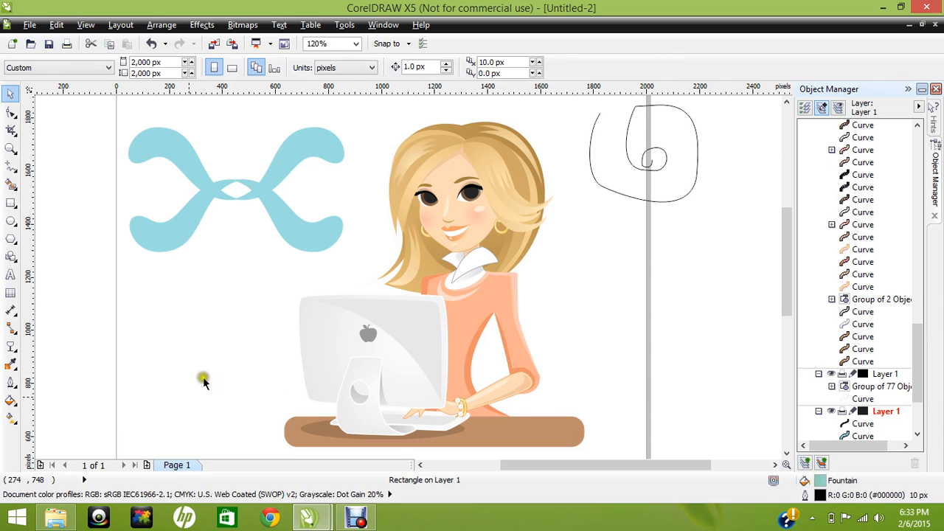
Delete the thin black spiral curve beside the character's head
left_click(612, 190)
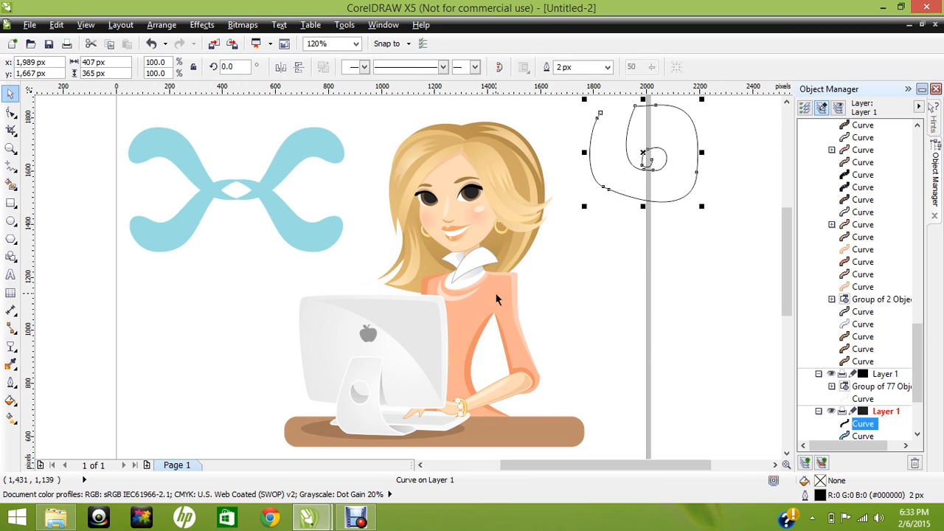
left_click(497, 299)
left_click(609, 191)
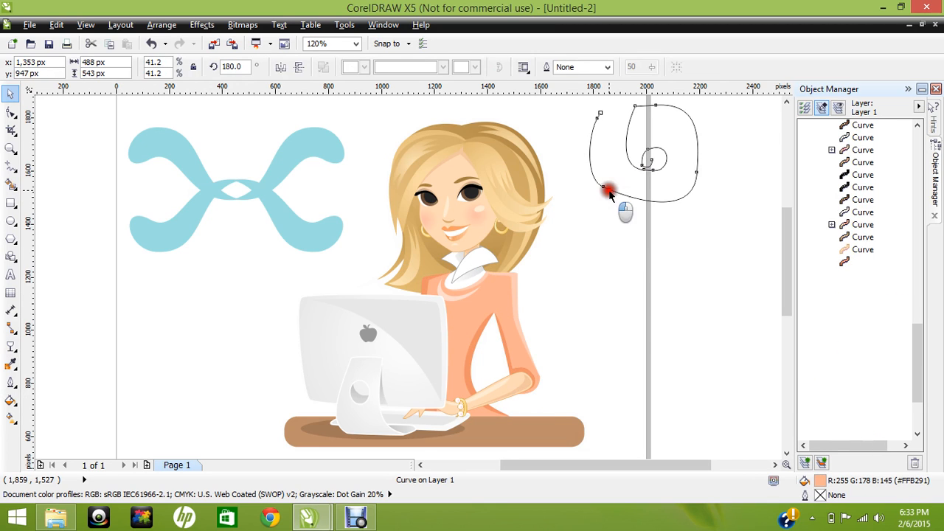
key("Delete")
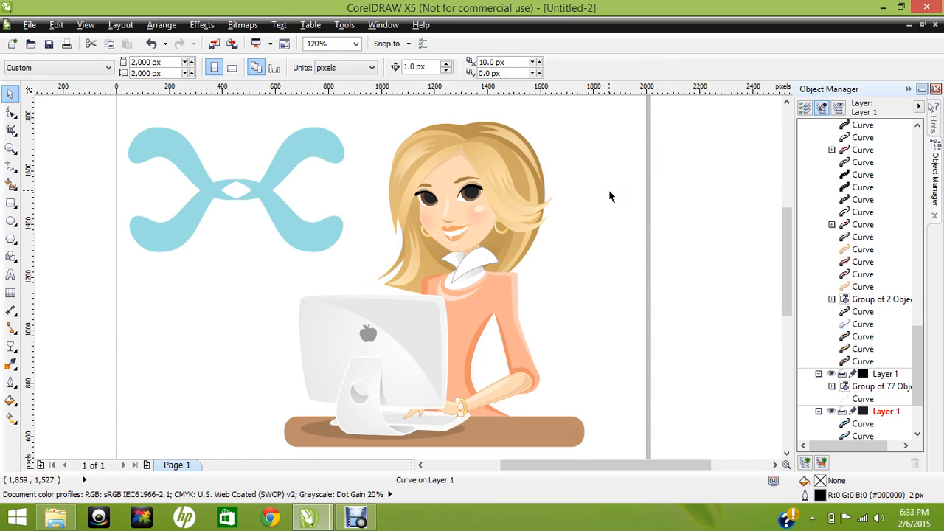
Fill the upper-right arm of the light blue mirrored shape with the uniform teal colour #278F91
left_click(338, 159)
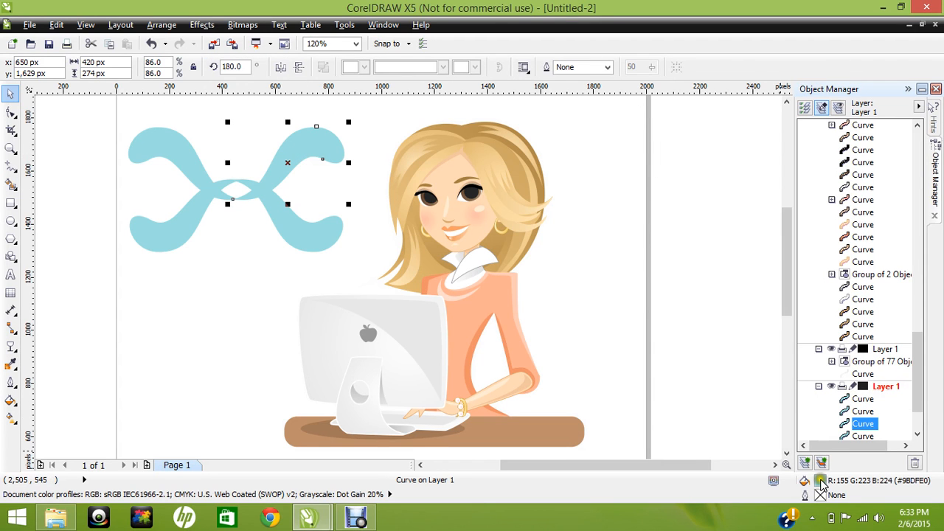
double_click(821, 481)
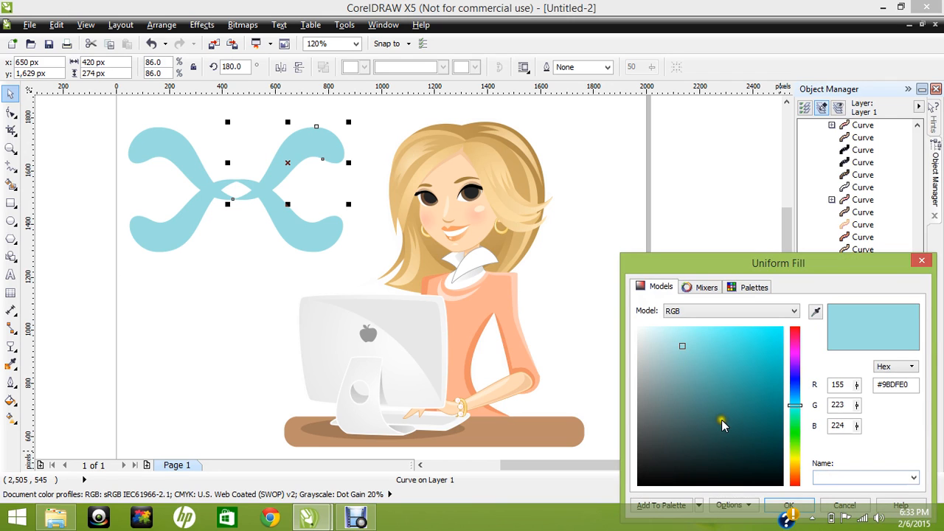
left_click(744, 395)
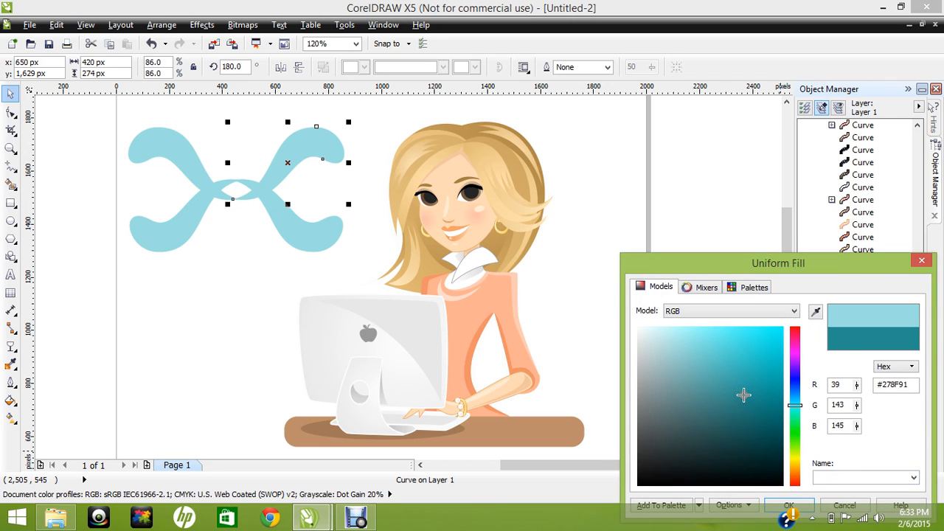
key("Return")
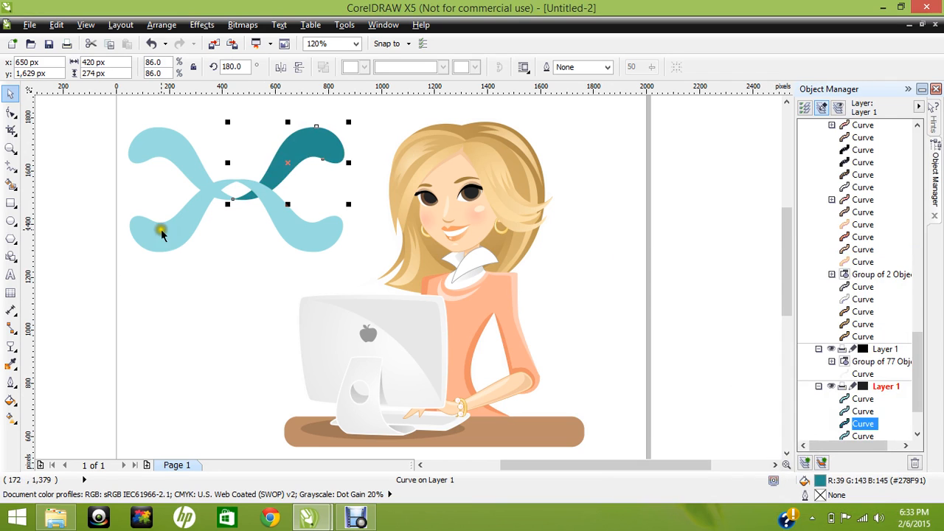
Fill the lower-left arm of the mirrored shape with the uniform purple colour #875182
left_click(205, 249)
double_click(820, 480)
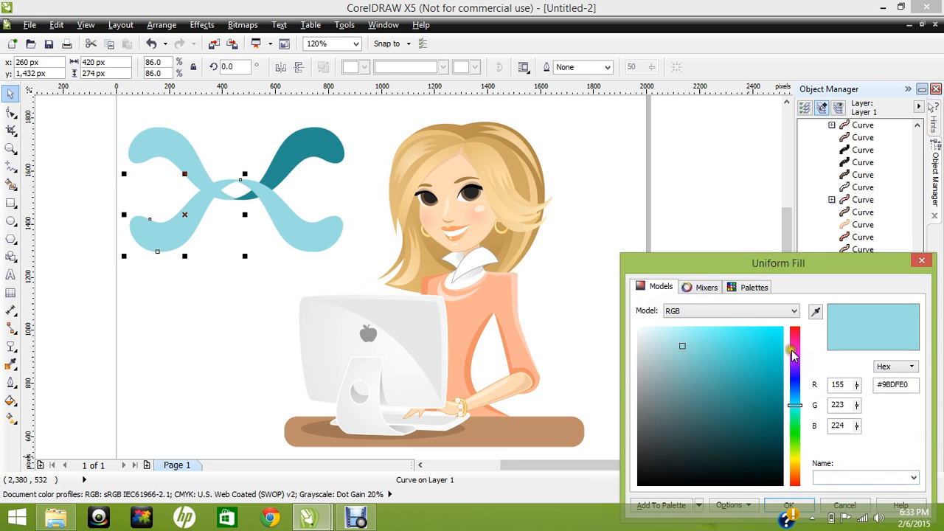
left_click(794, 349)
left_click(695, 402)
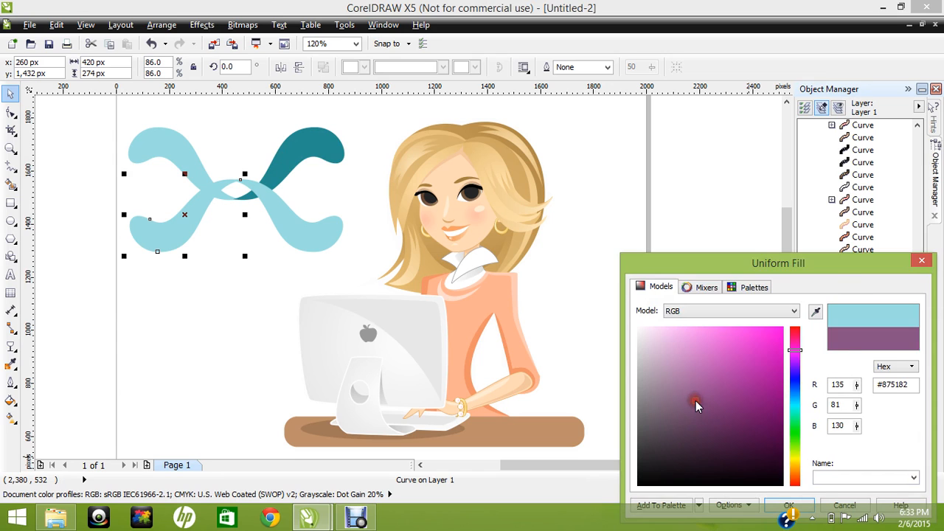
key("Return")
Fill the lower-right arm of the mirrored shape with the uniform orange colour #DB9141 and deselect it
left_click(304, 231)
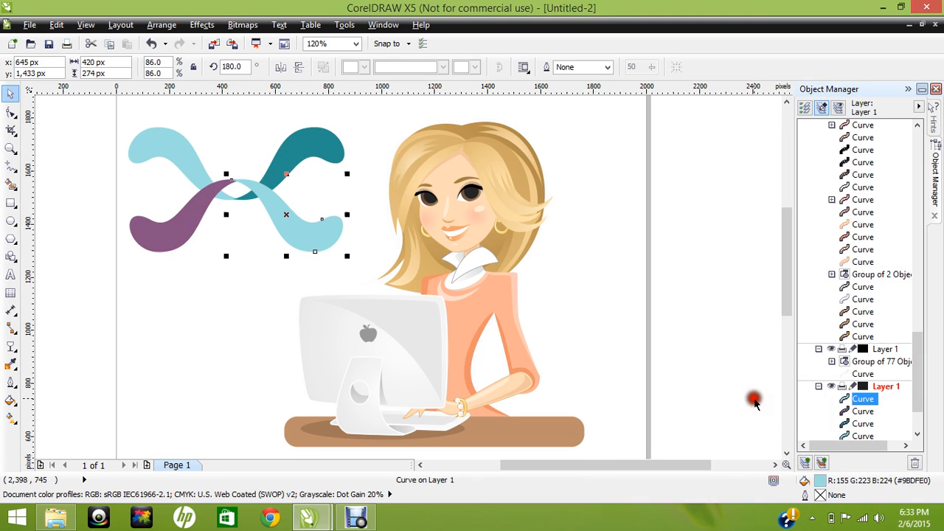
double_click(817, 480)
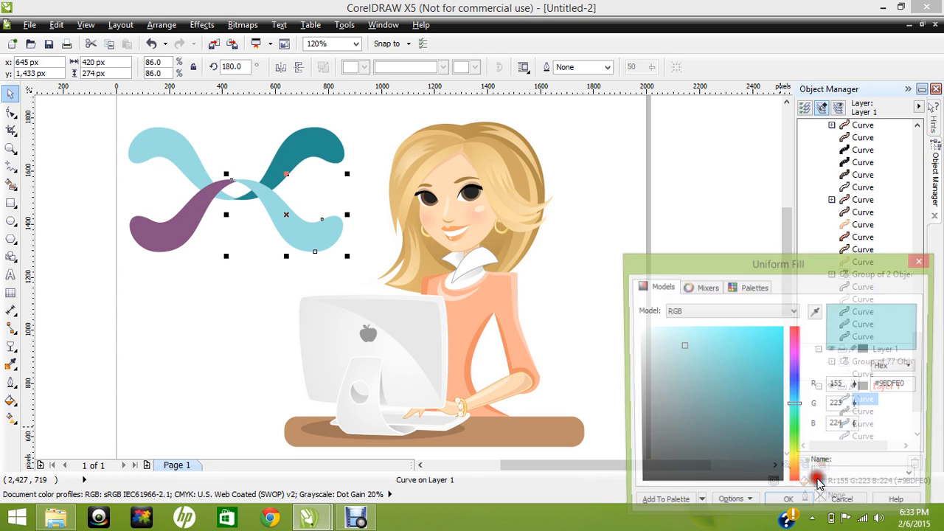
left_click(795, 473)
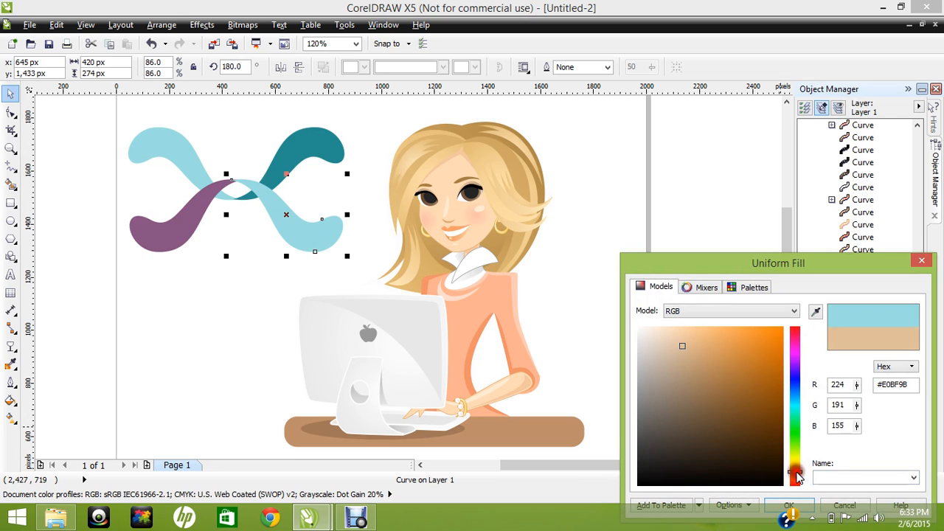
left_click(734, 347)
key("Return")
left_click(182, 331)
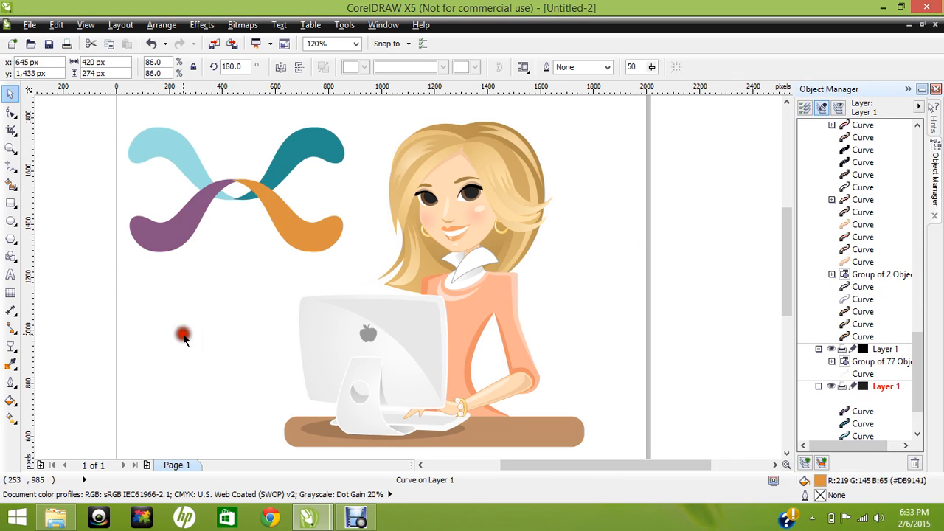
Examine the four coloured arms up close, selecting individual curves to compare their stacking order in the Object Manager
left_click_drag(120, 113, 361, 273)
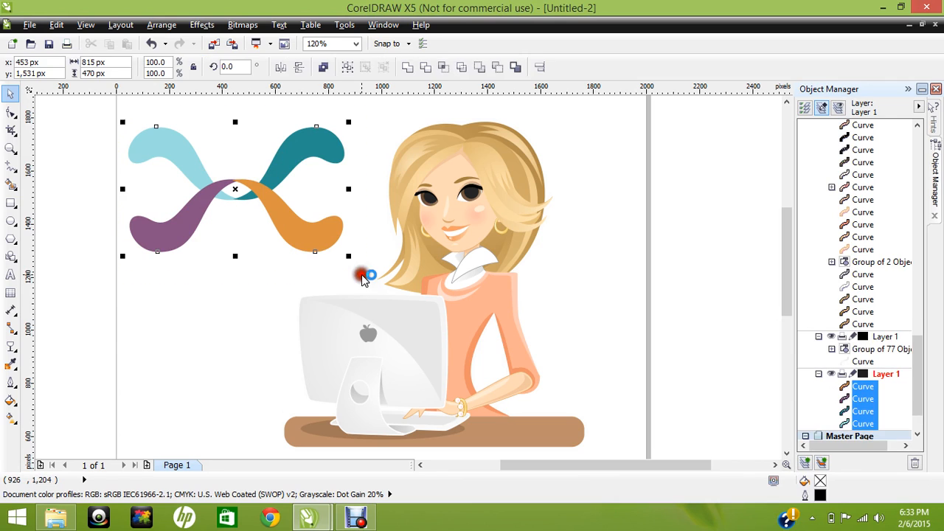
left_click(11, 148)
left_click_drag(105, 111, 362, 269)
left_click(11, 93)
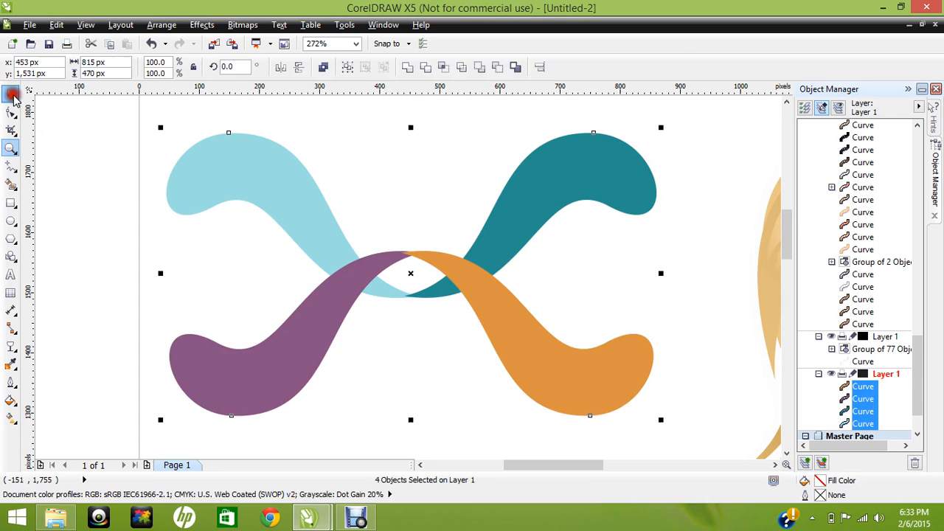
left_click(865, 413)
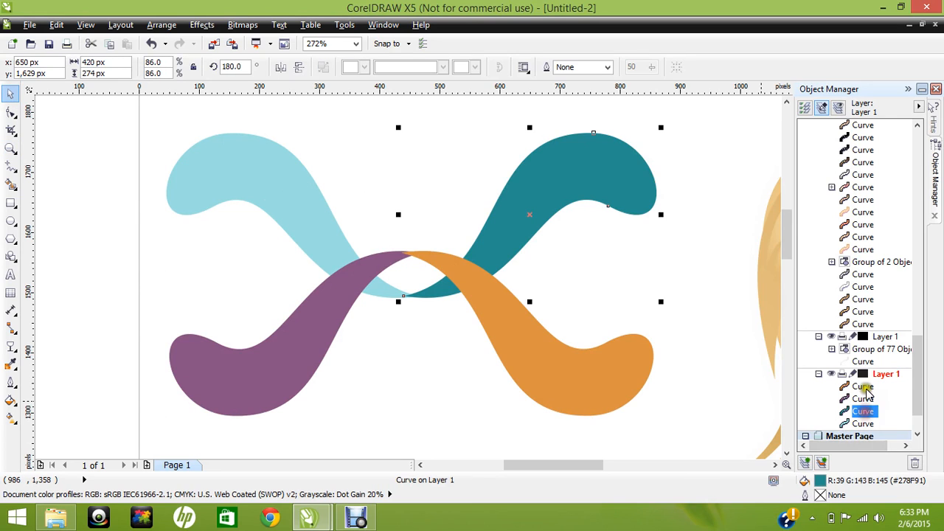
left_click(862, 385)
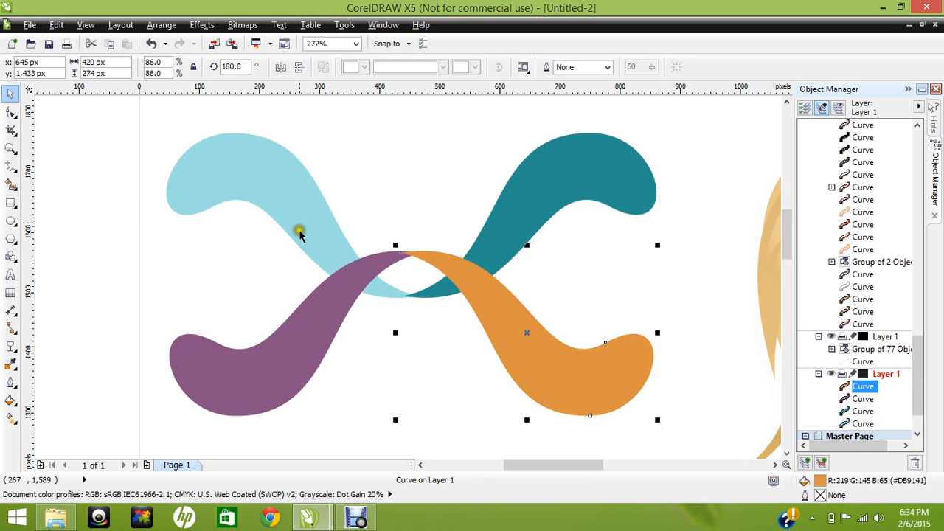
left_click(287, 179)
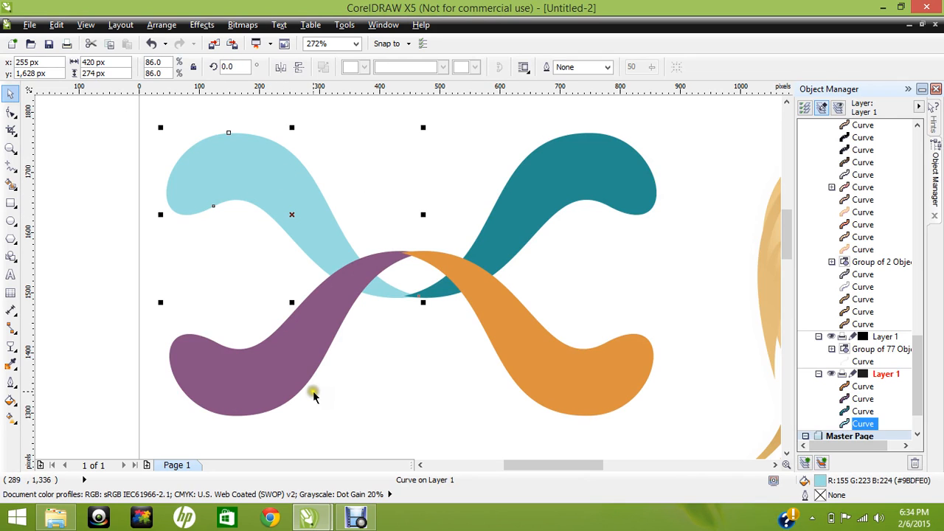
left_click(534, 369)
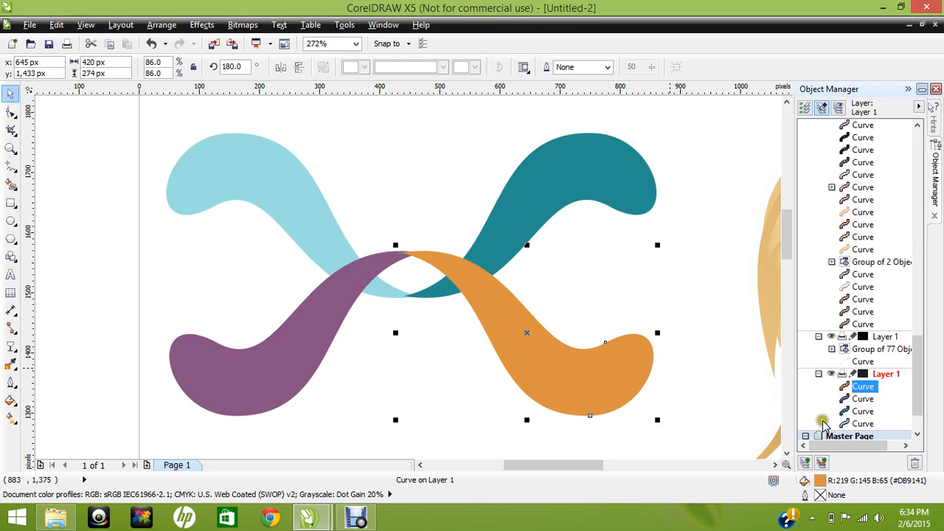
left_click(868, 389)
Try moving the light blue arm above the orange curve in Layer 1's stacking order, then undo the move
left_click(291, 224)
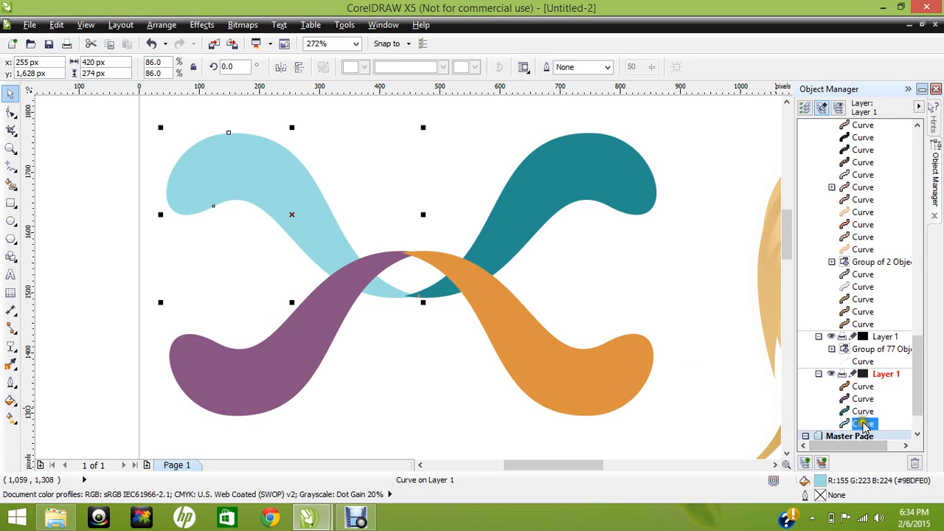
left_click_drag(863, 425, 862, 389)
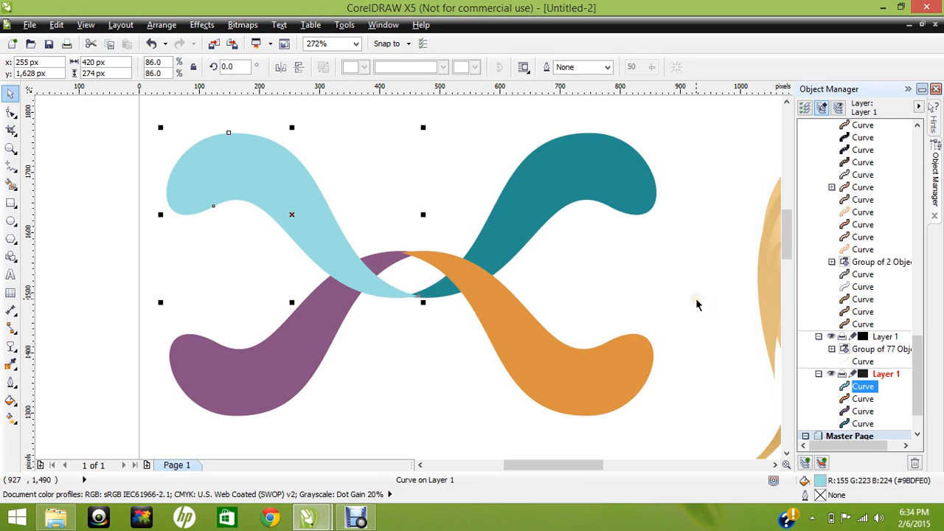
key("shift+Page_Down")
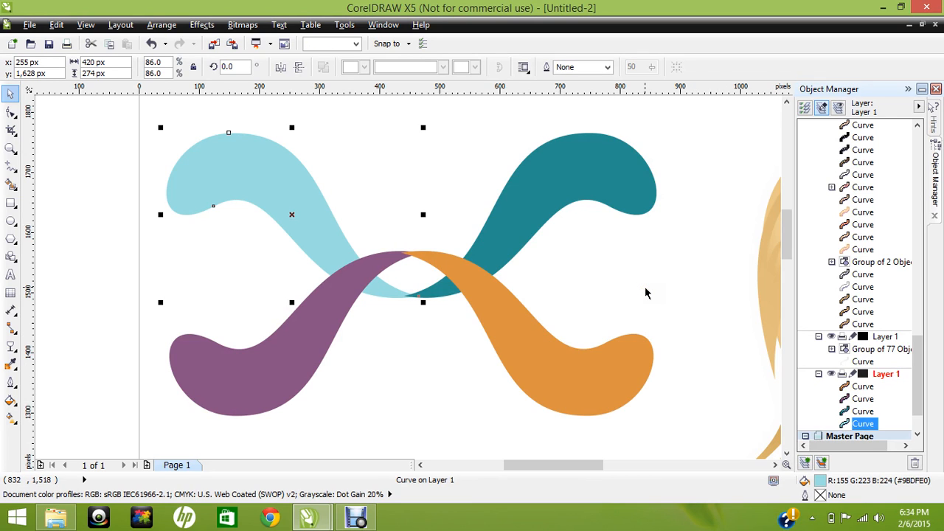
left_click(629, 294)
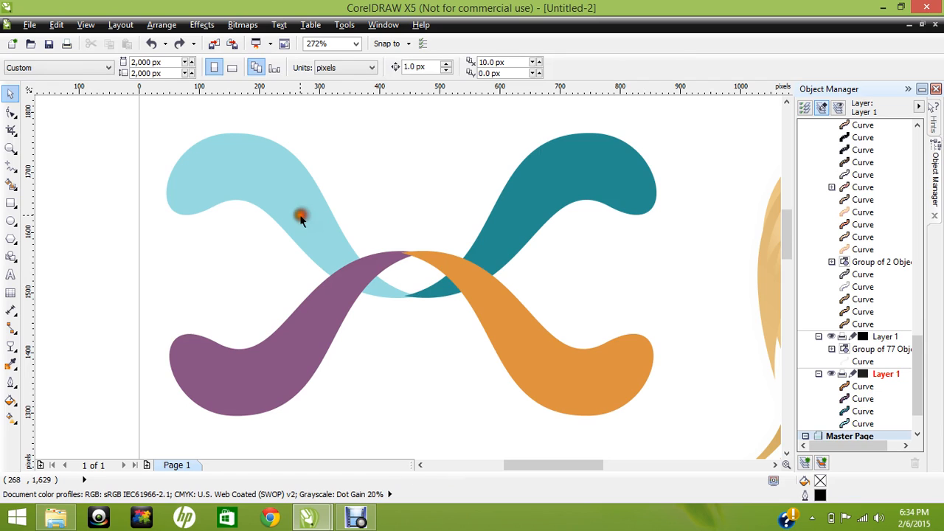
Bring the light blue arm to the front of the page, accepting its move to another layer
left_click(299, 214)
right_click(299, 215)
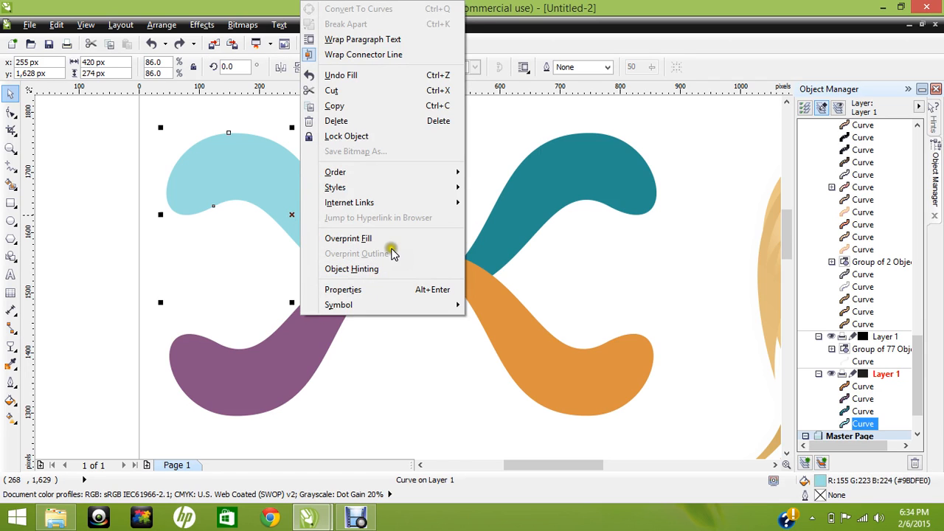
mouse_move(353, 174)
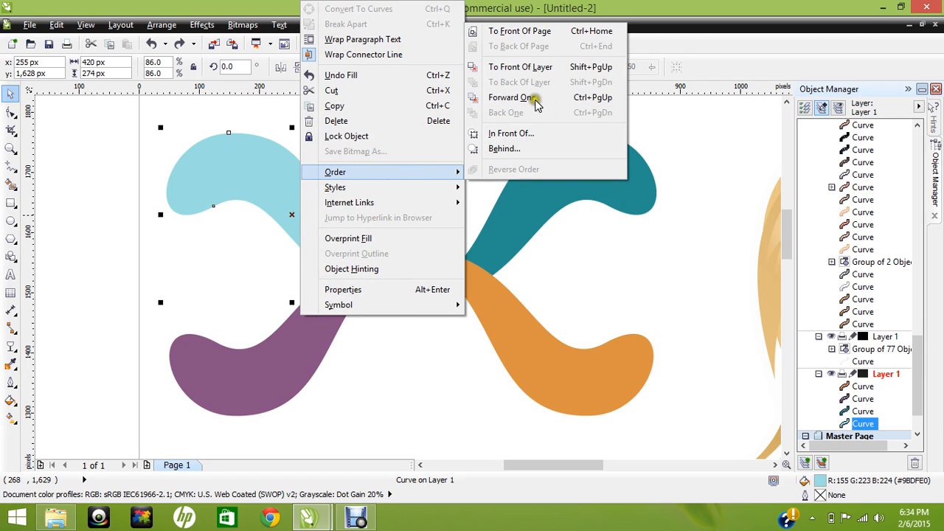
left_click(522, 31)
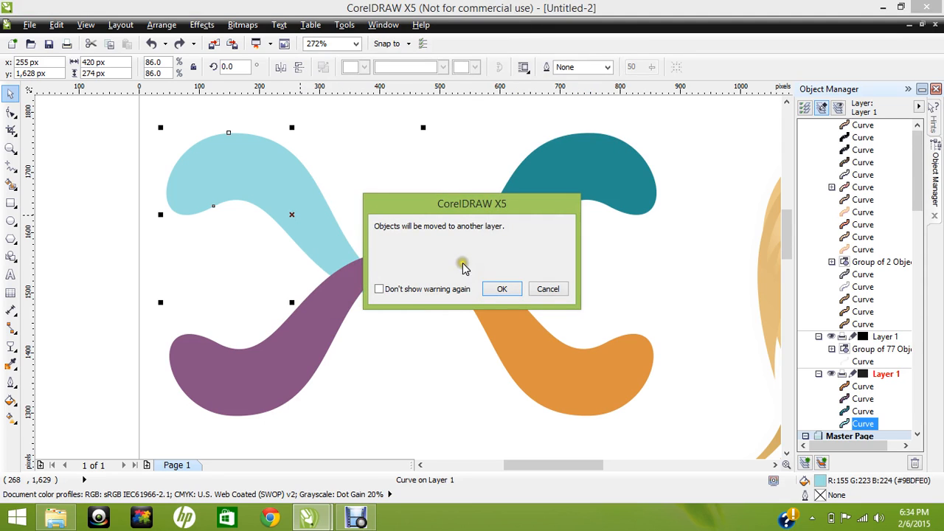
left_click(500, 290)
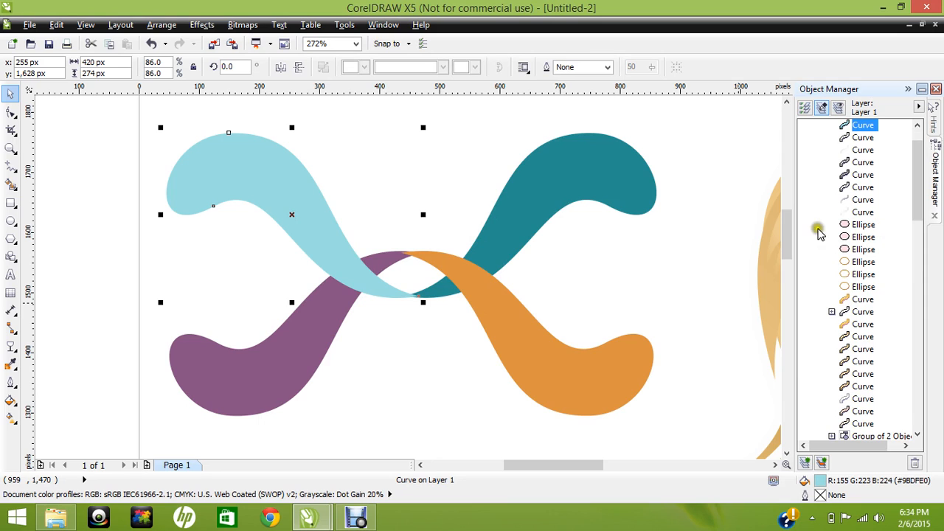
mouse_move(915, 182)
left_mouse_down()
mouse_move(914, 222)
mouse_move(914, 198)
left_mouse_up()
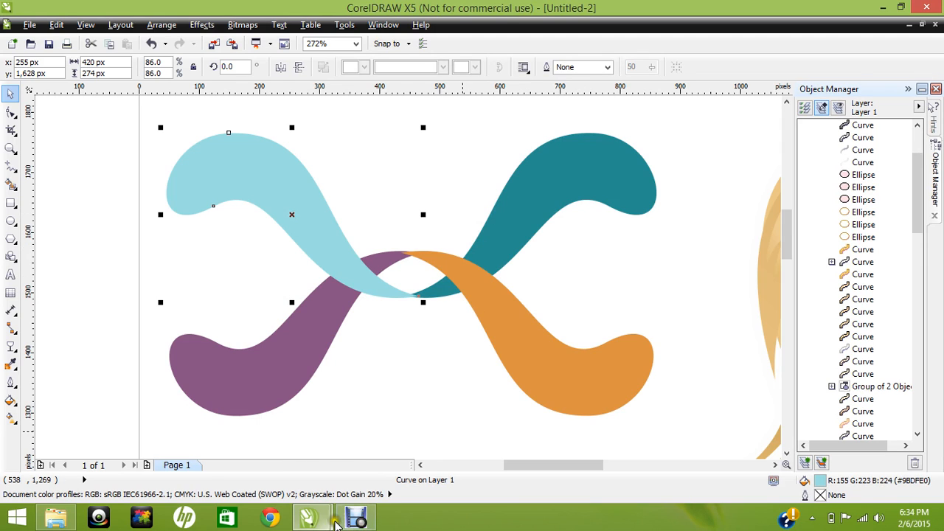
mouse_move(351, 521)
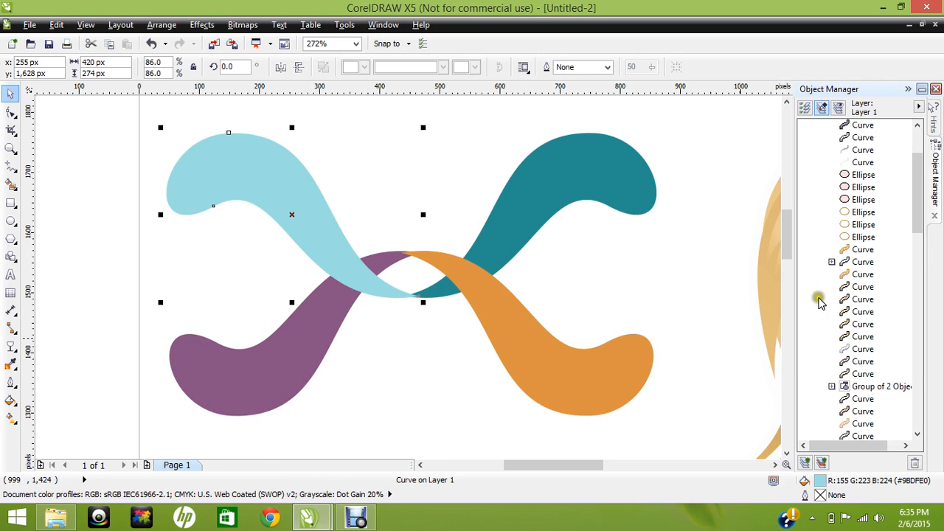
mouse_move(919, 200)
left_mouse_down()
mouse_move(922, 398)
mouse_move(922, 341)
mouse_move(917, 386)
mouse_move(910, 320)
mouse_move(912, 194)
left_mouse_up()
right_click(326, 231)
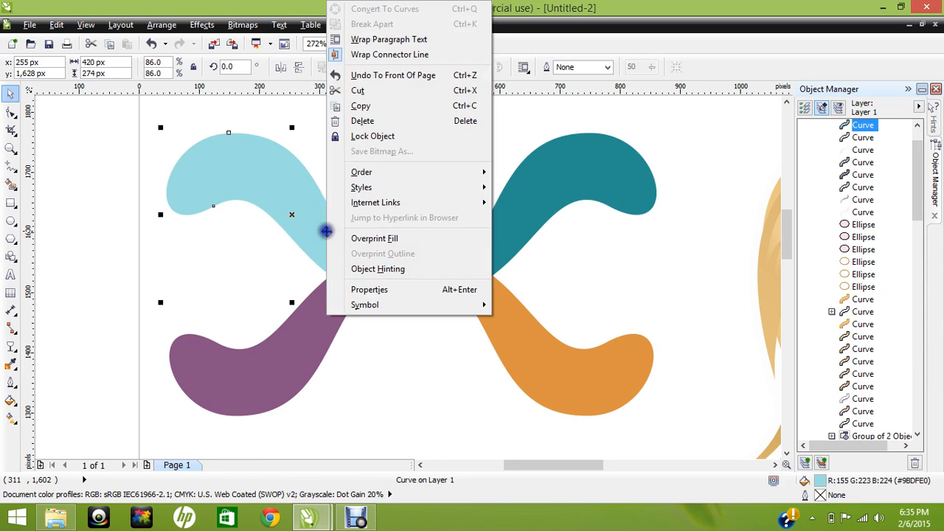
mouse_move(419, 171)
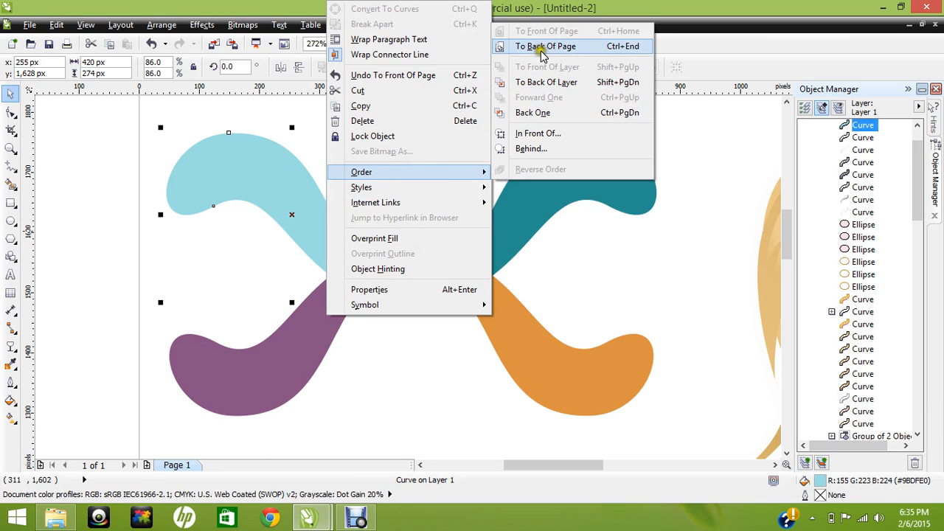
left_click(578, 296)
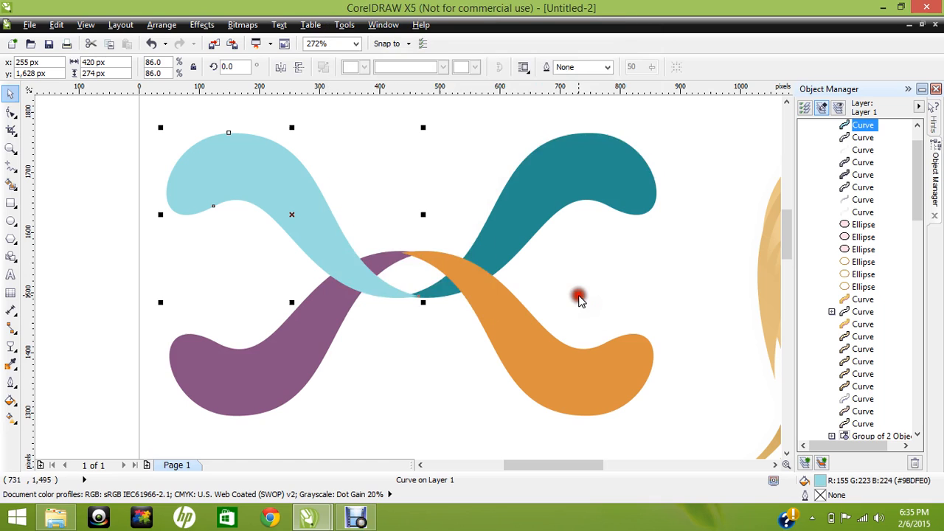
left_click(361, 522)
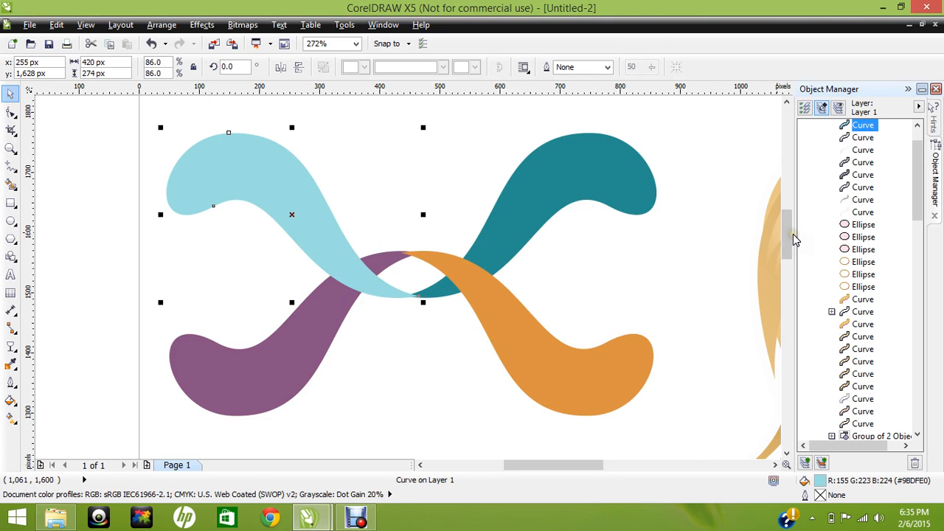
Move the orange arm up across the teal arm and send it to the back of the page
mouse_move(789, 238)
left_mouse_down()
mouse_move(788, 247)
mouse_move(790, 193)
mouse_move(789, 245)
left_mouse_up()
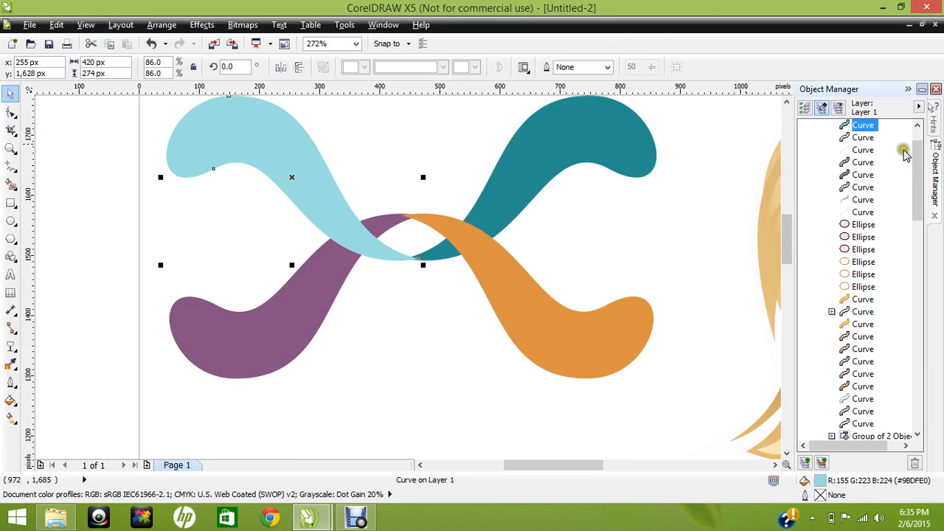
left_click(555, 313)
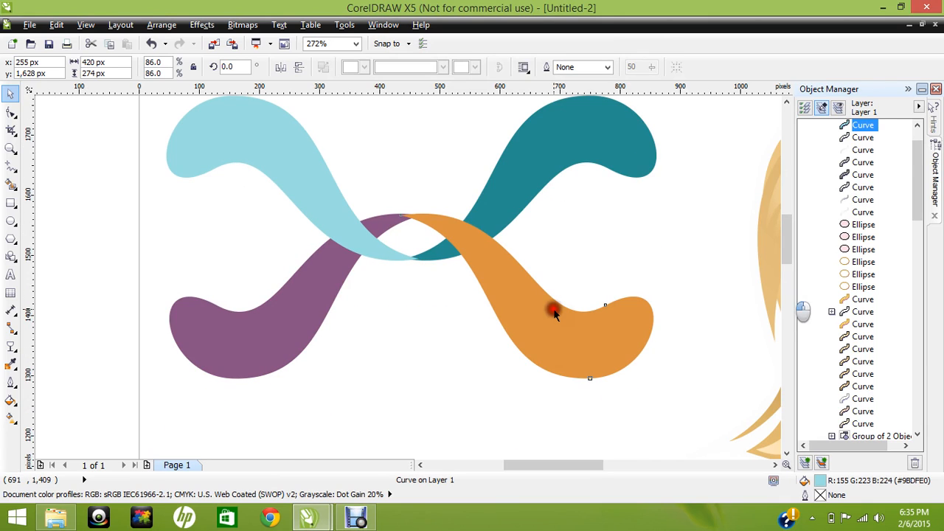
left_click_drag(554, 313, 580, 241)
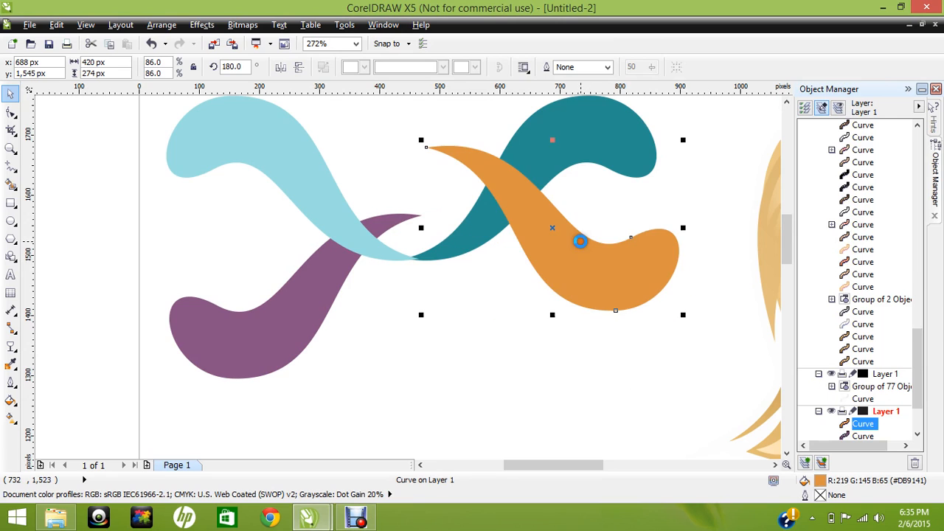
right_click(531, 207)
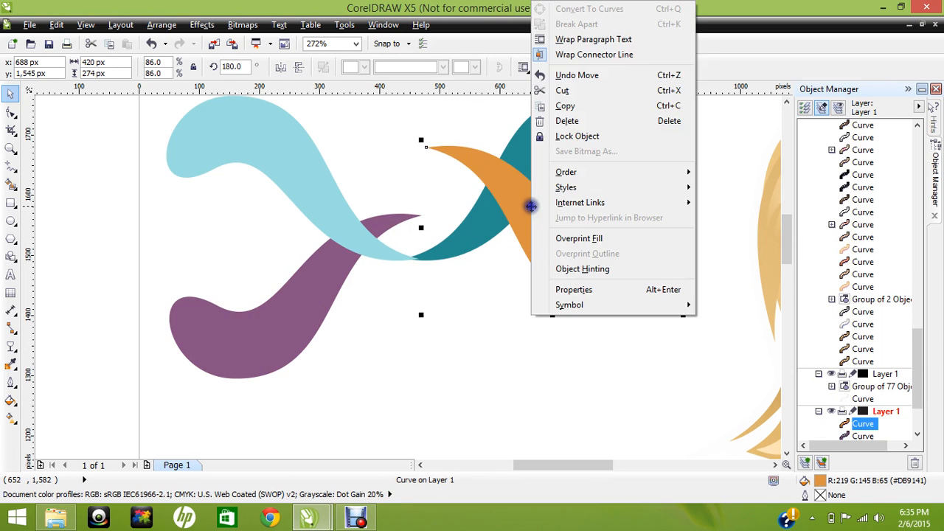
mouse_move(575, 177)
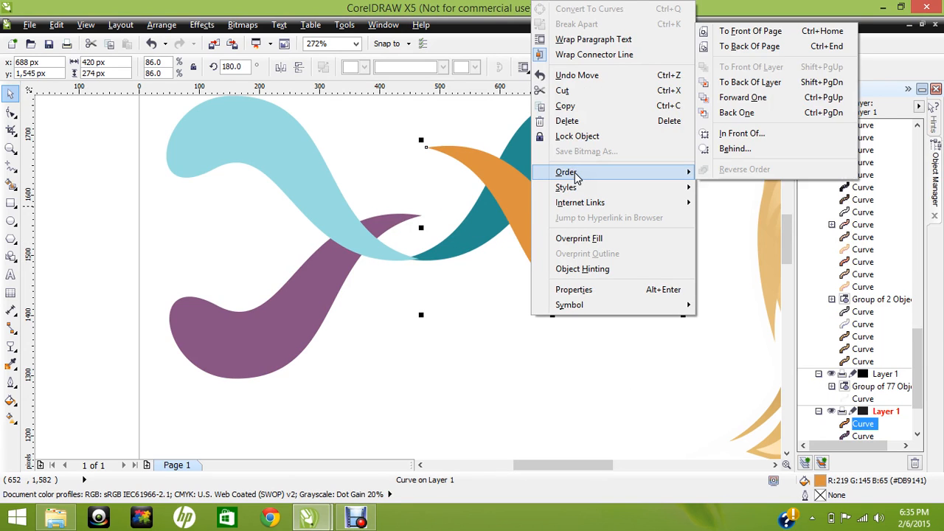
left_click(735, 47)
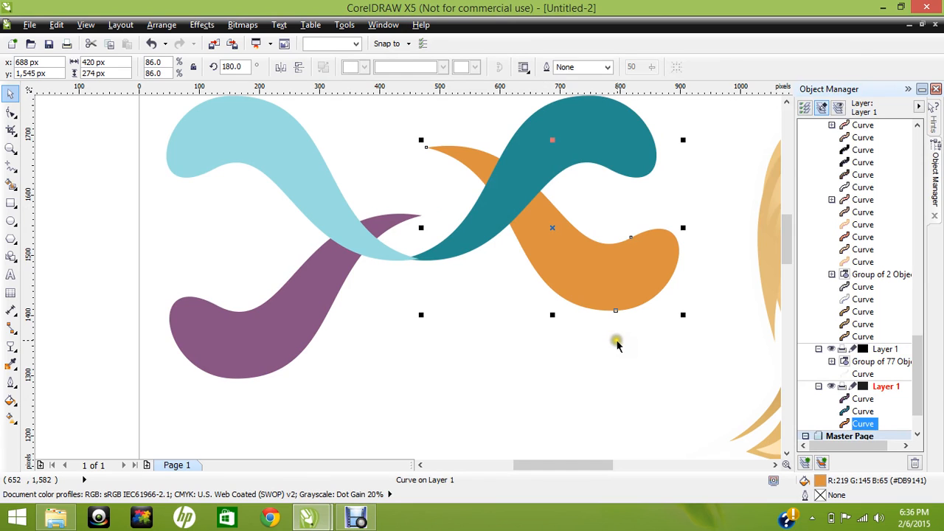
Shift the orange arm leftward beneath the light blue and purple arms, then deselect it
left_click(619, 289)
left_click_drag(619, 289, 465, 280)
left_click(686, 378)
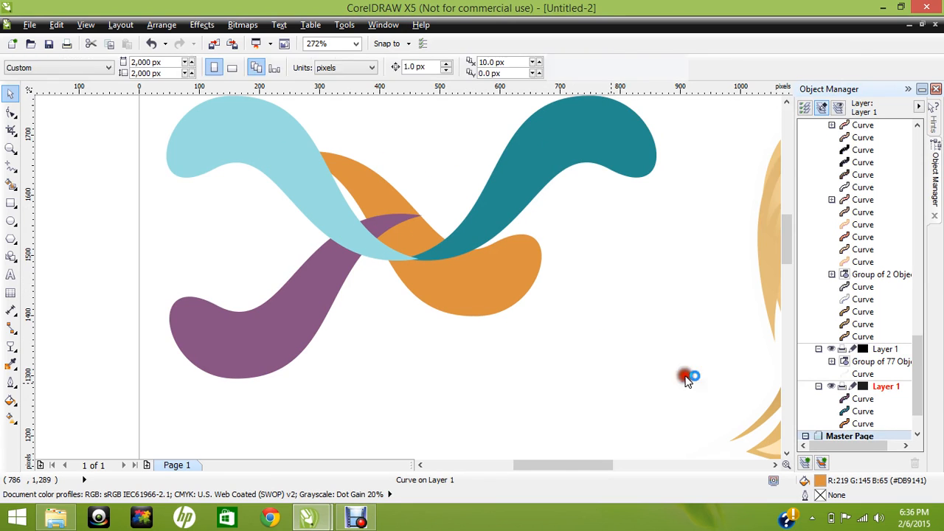
left_click_drag(917, 379, 914, 333)
left_click_drag(787, 249, 785, 237)
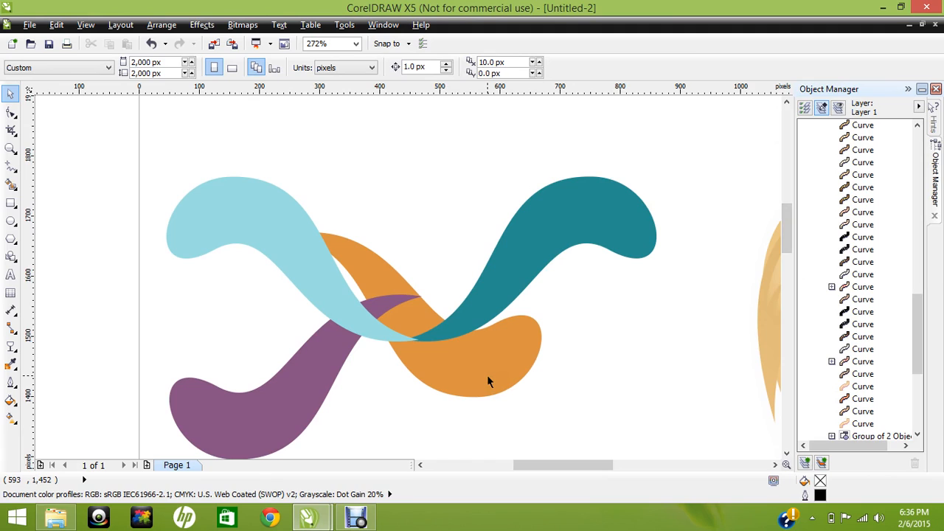
Activate the Freehand tool and zoom to fit all the artwork in view
left_click(14, 171)
left_click(80, 190)
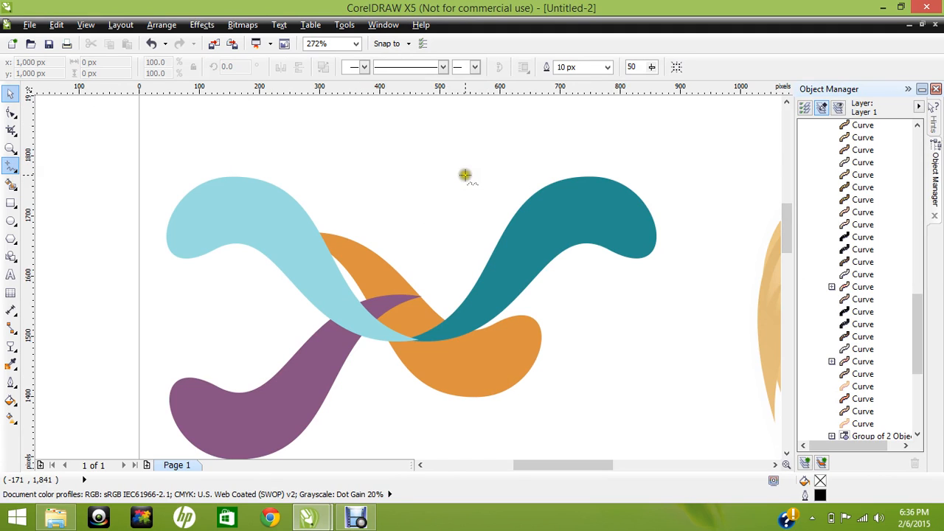
left_click(355, 45)
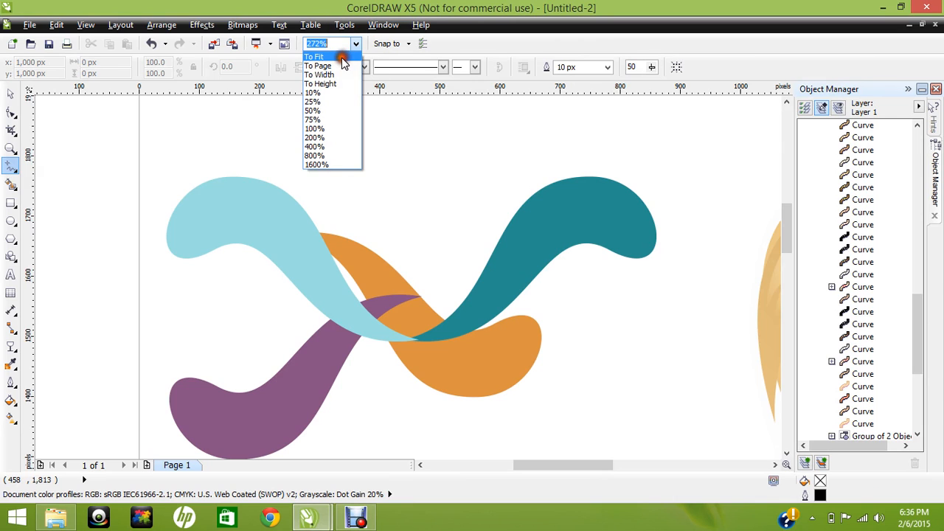
left_click(343, 58)
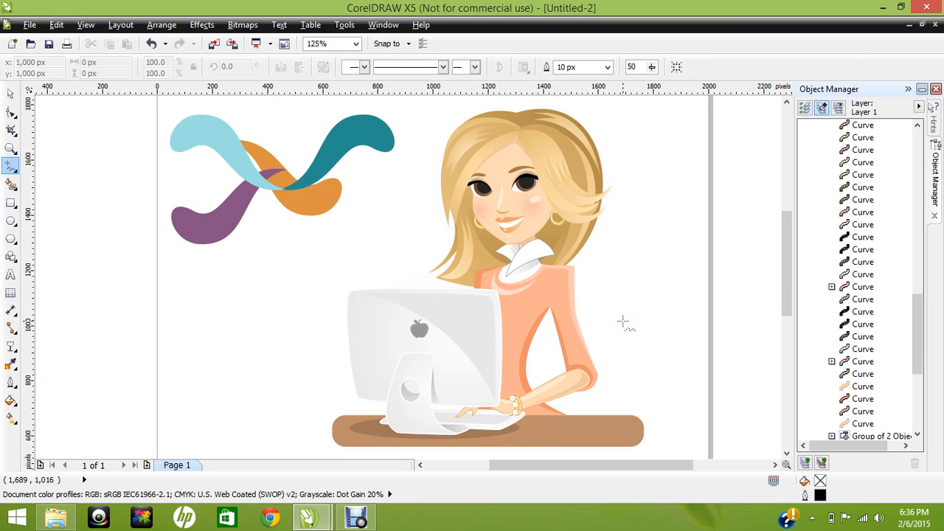
left_click_drag(667, 253, 650, 297)
left_click(12, 96)
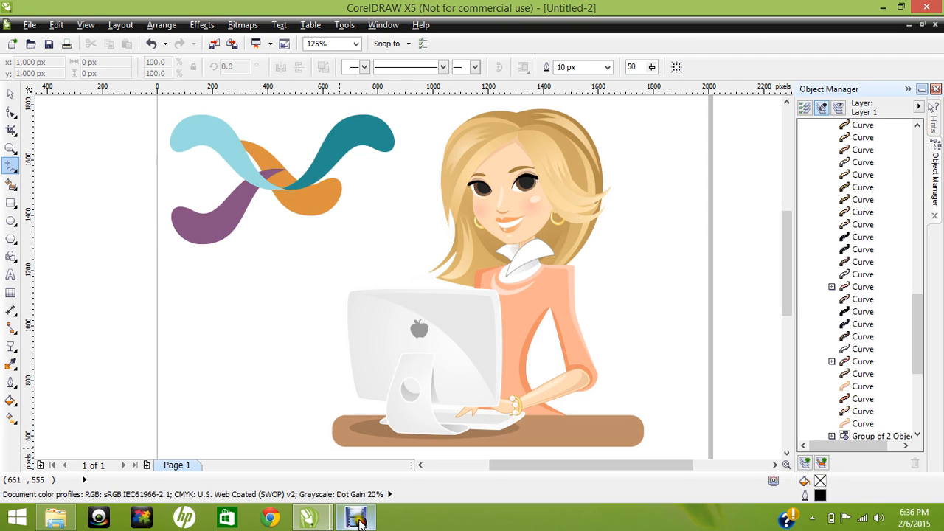
left_click(357, 520)
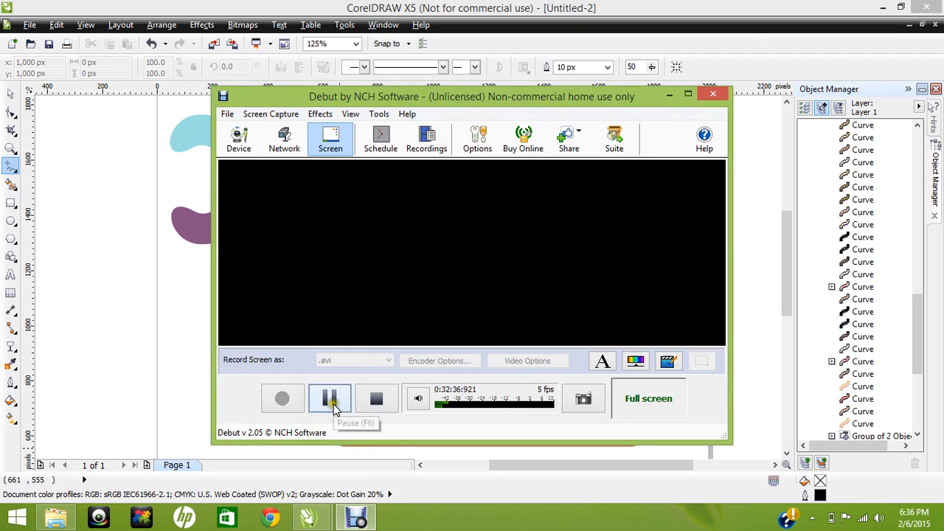